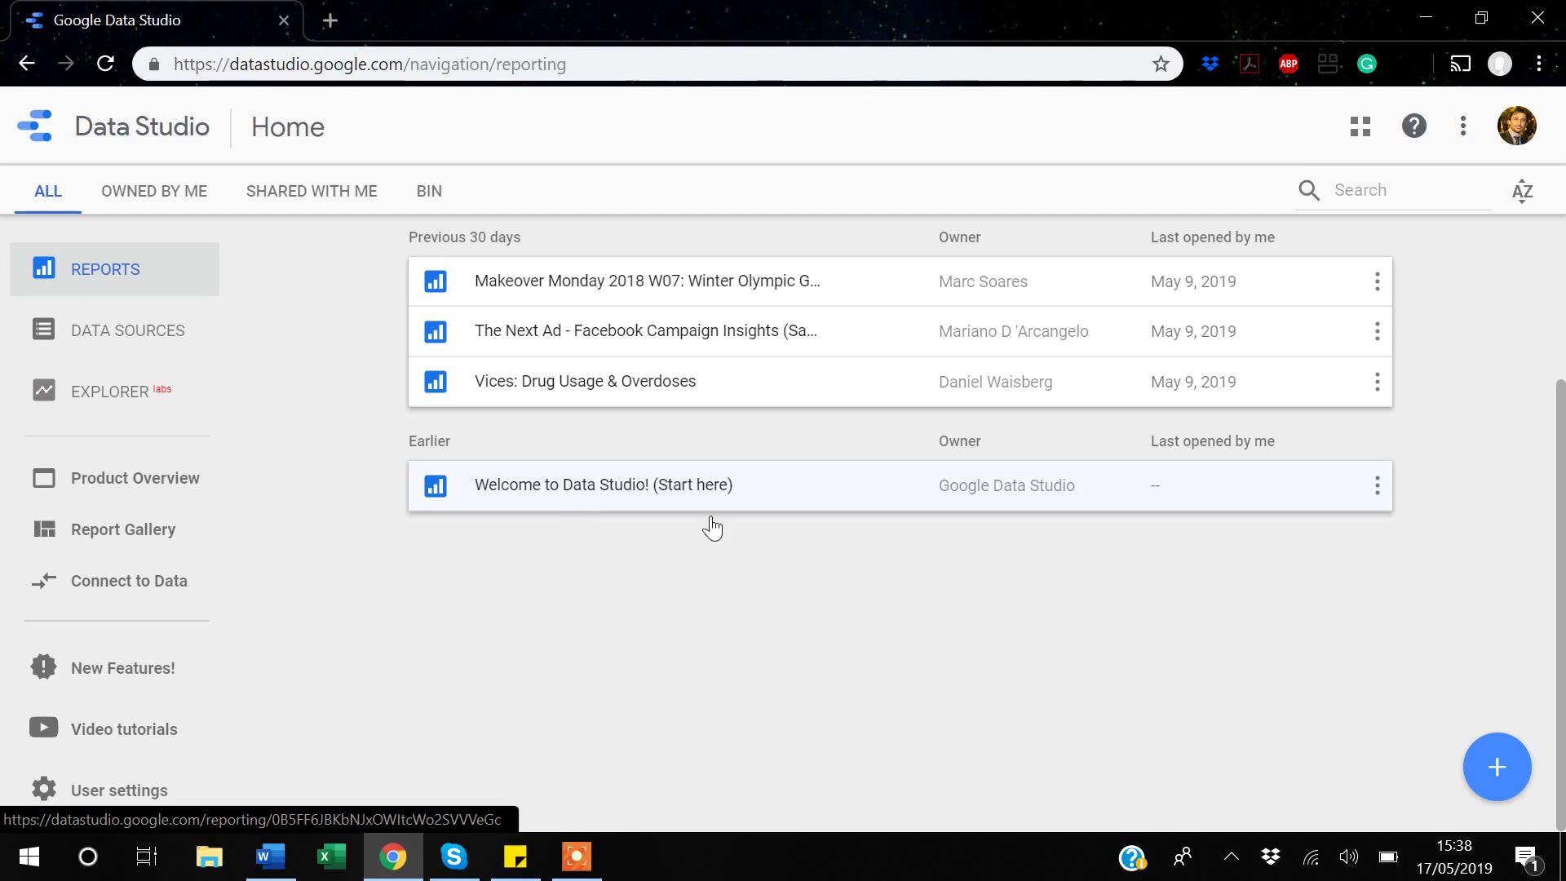
Create a blank report and start a new data source for it.
click(1501, 781)
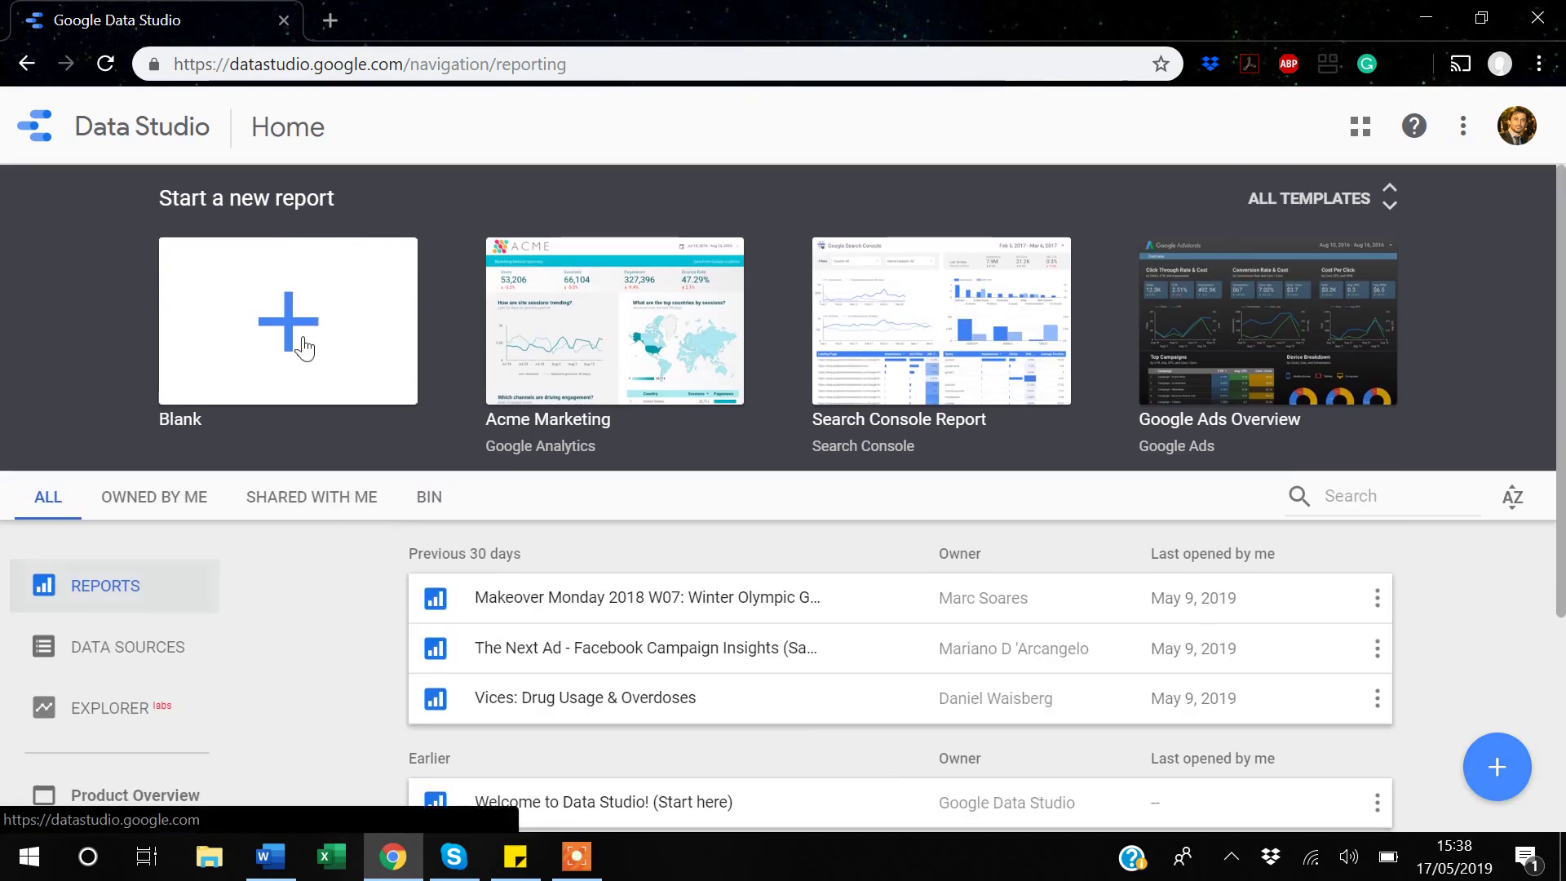
click(303, 338)
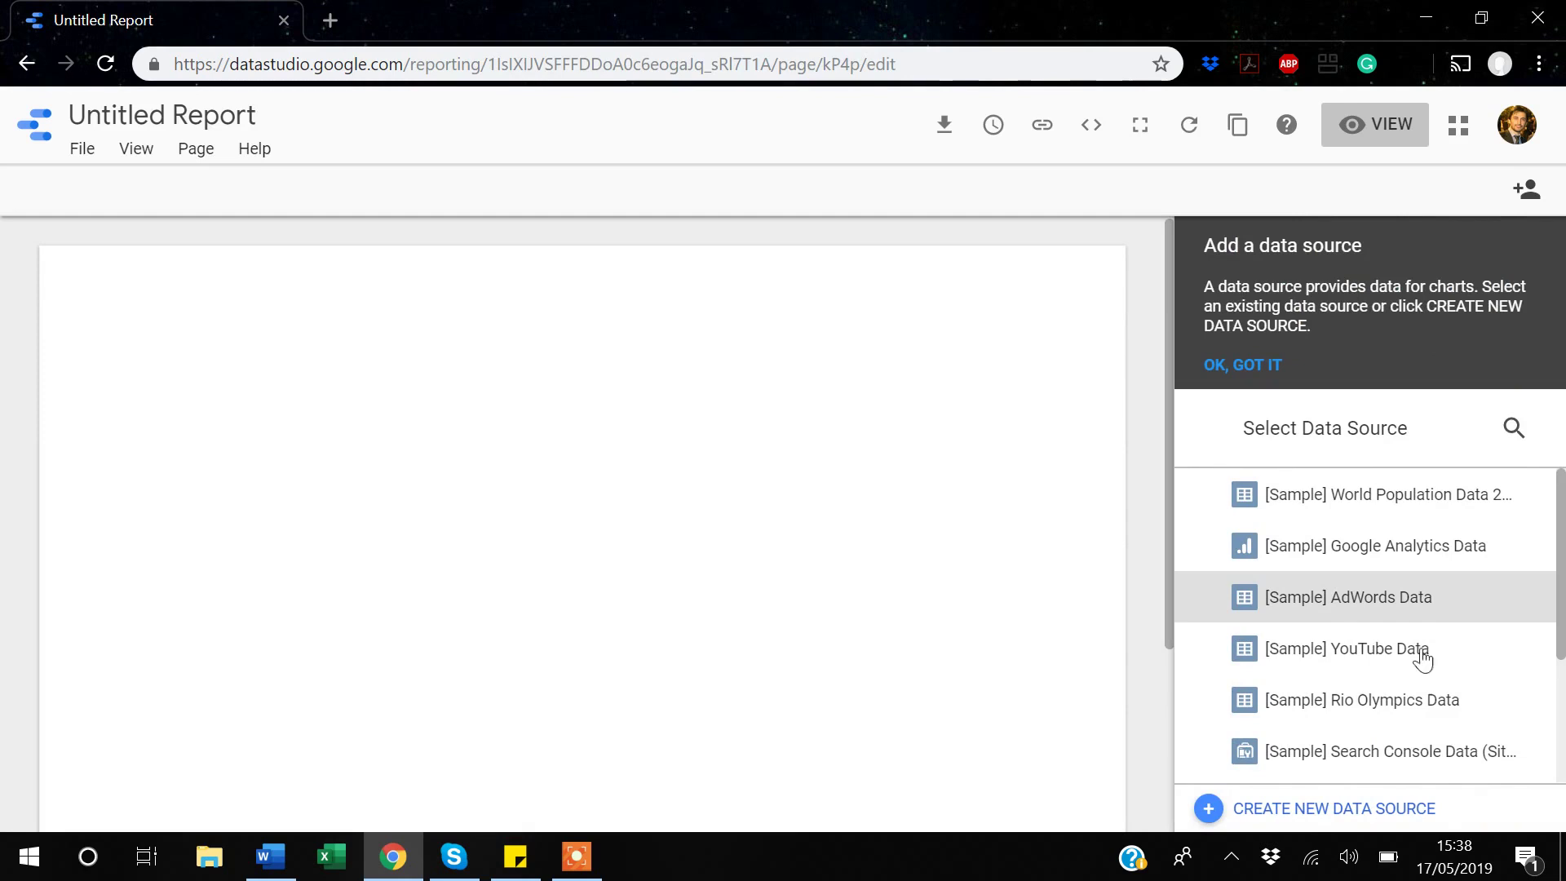
click(1334, 809)
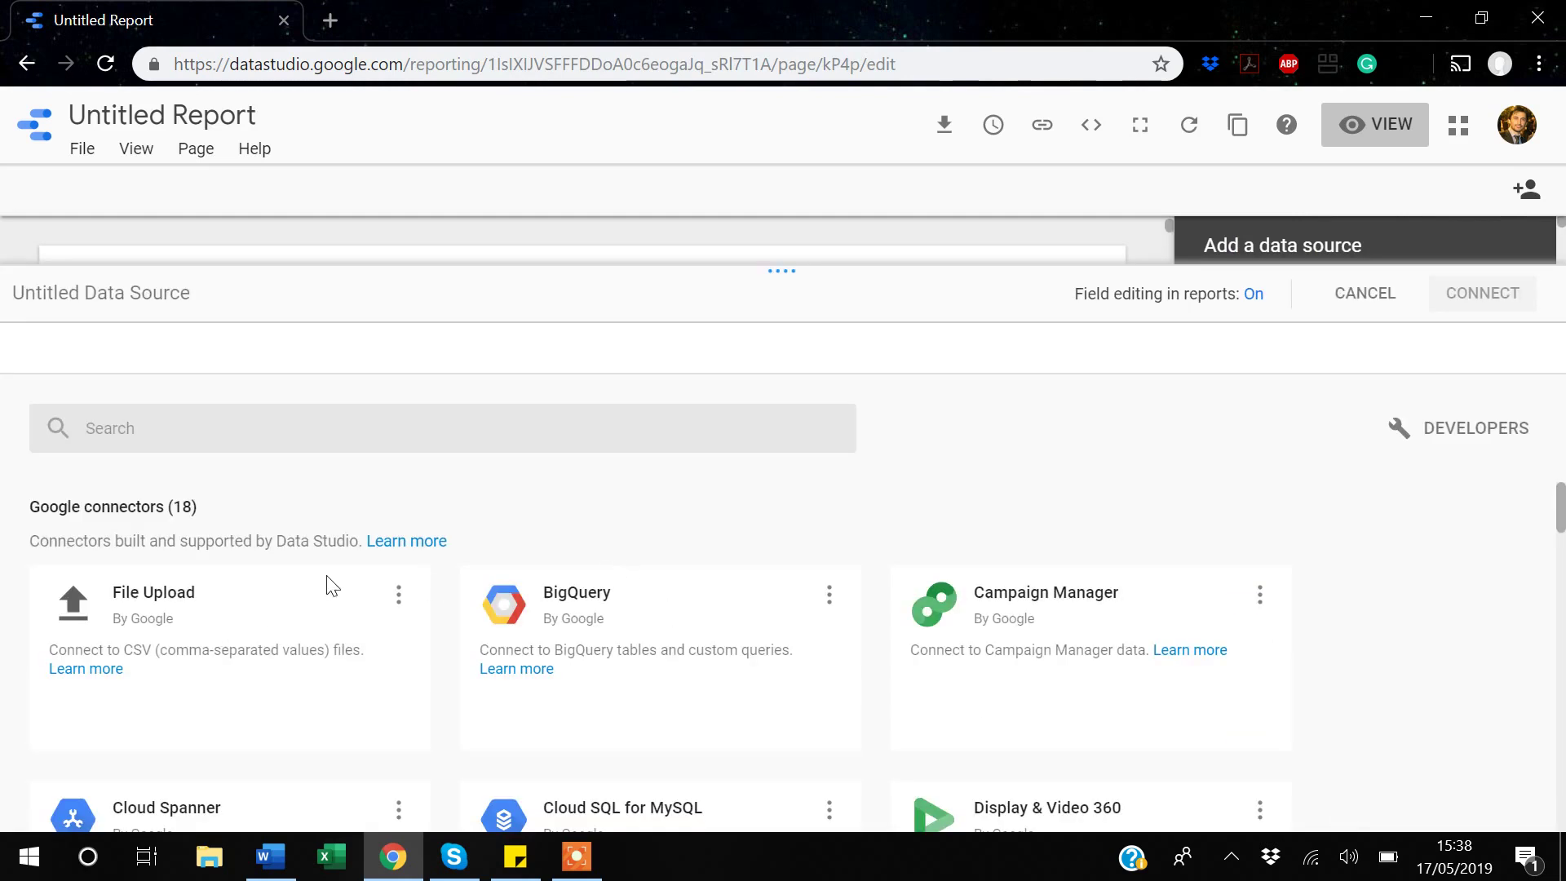
Connect the data source to Sheet1 of the Auto Data spreadsheet through the Google Sheets connector.
scroll(327, 575, down, 5)
scroll(332, 585, down, 3)
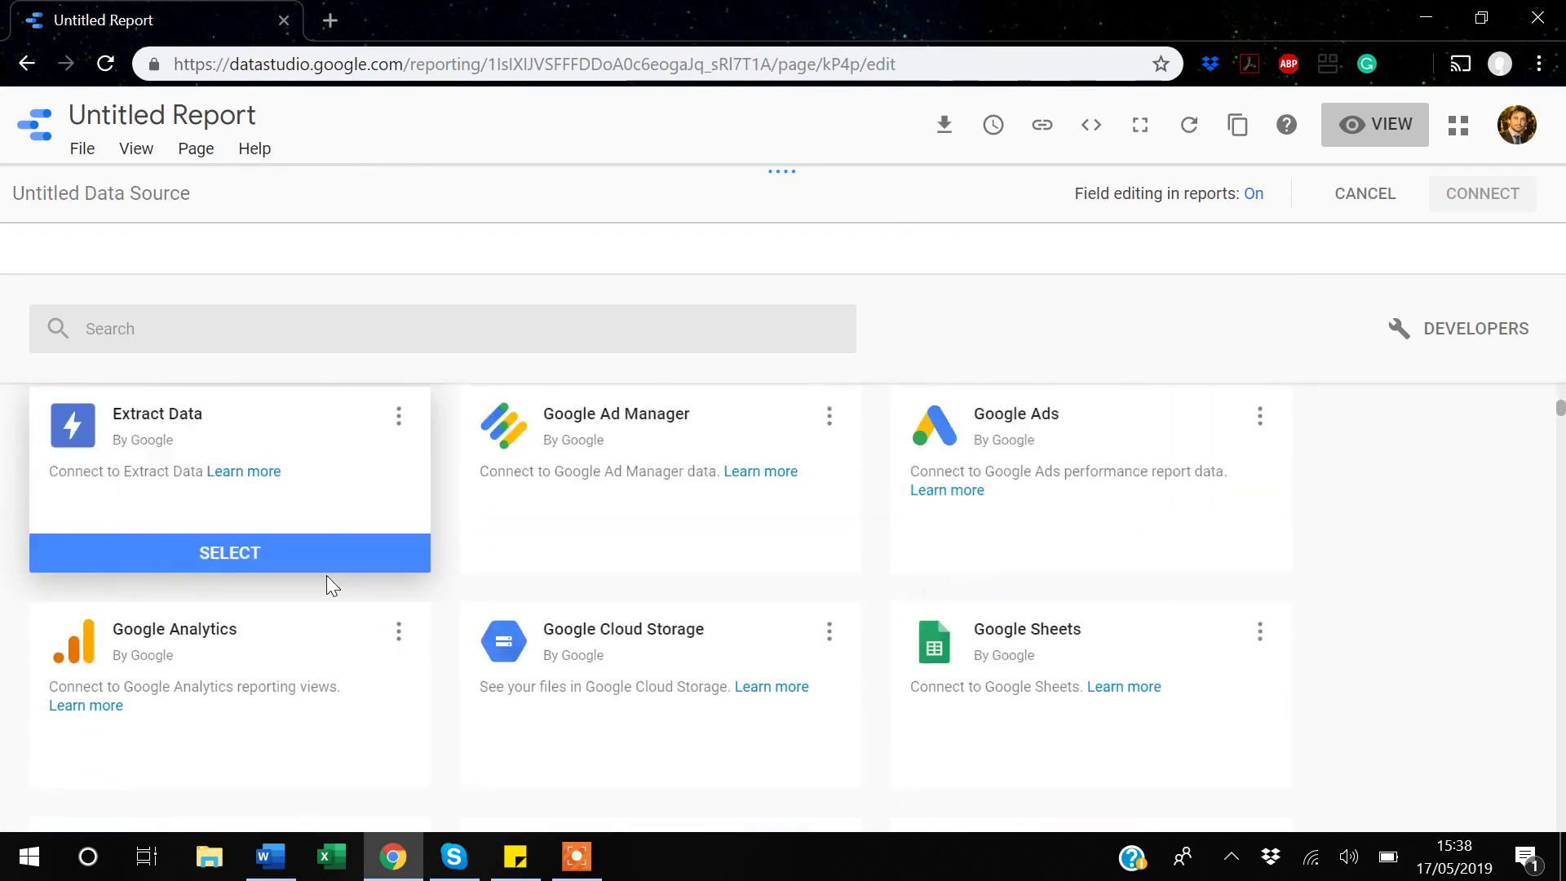
click(1052, 668)
click(339, 586)
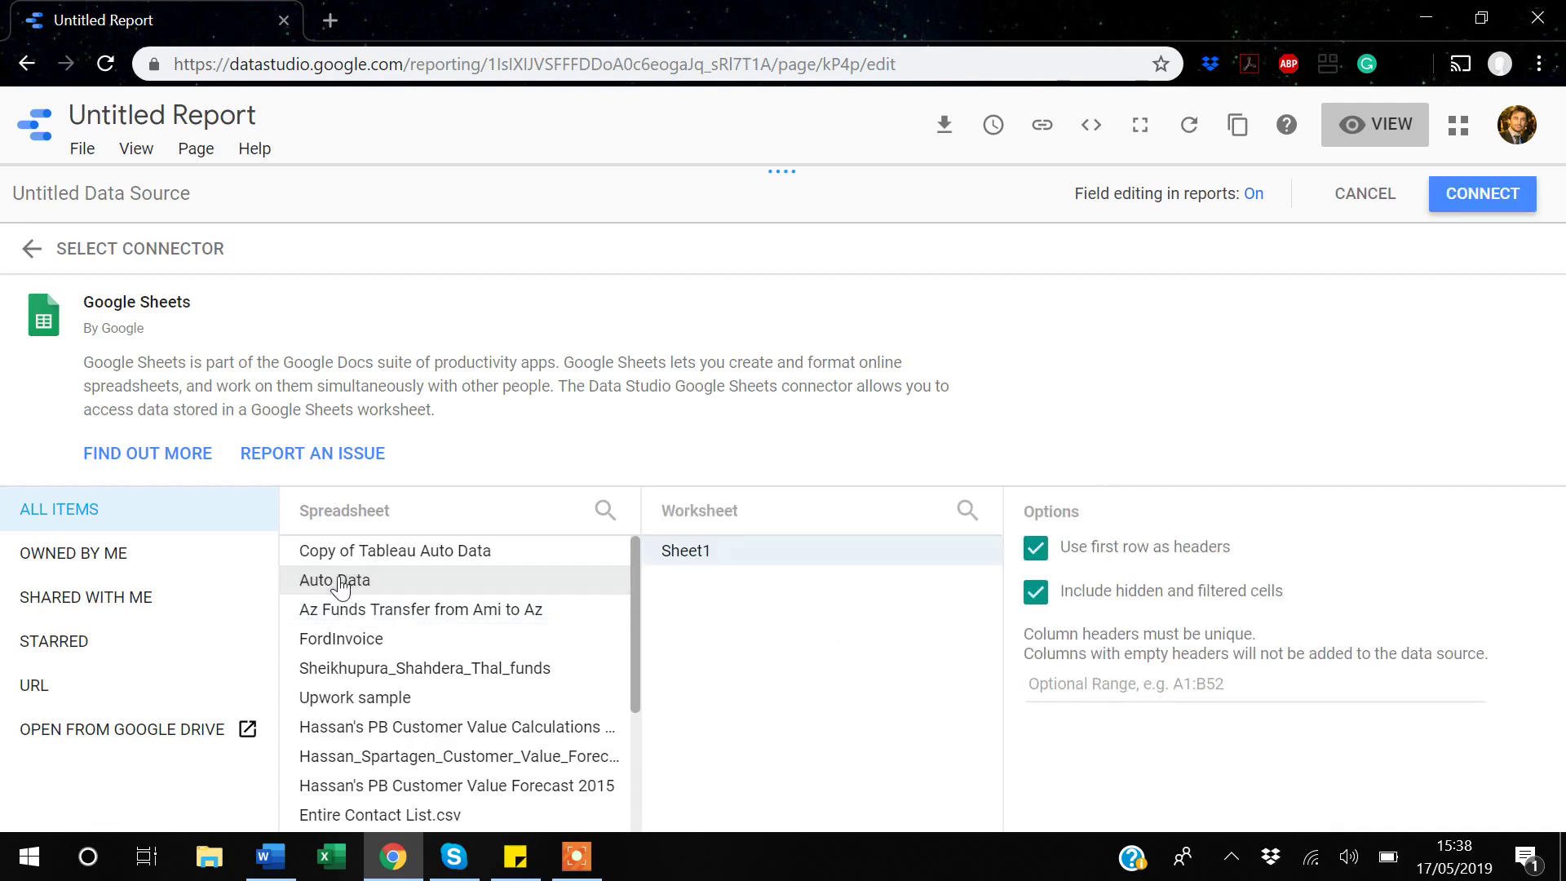
click(1479, 207)
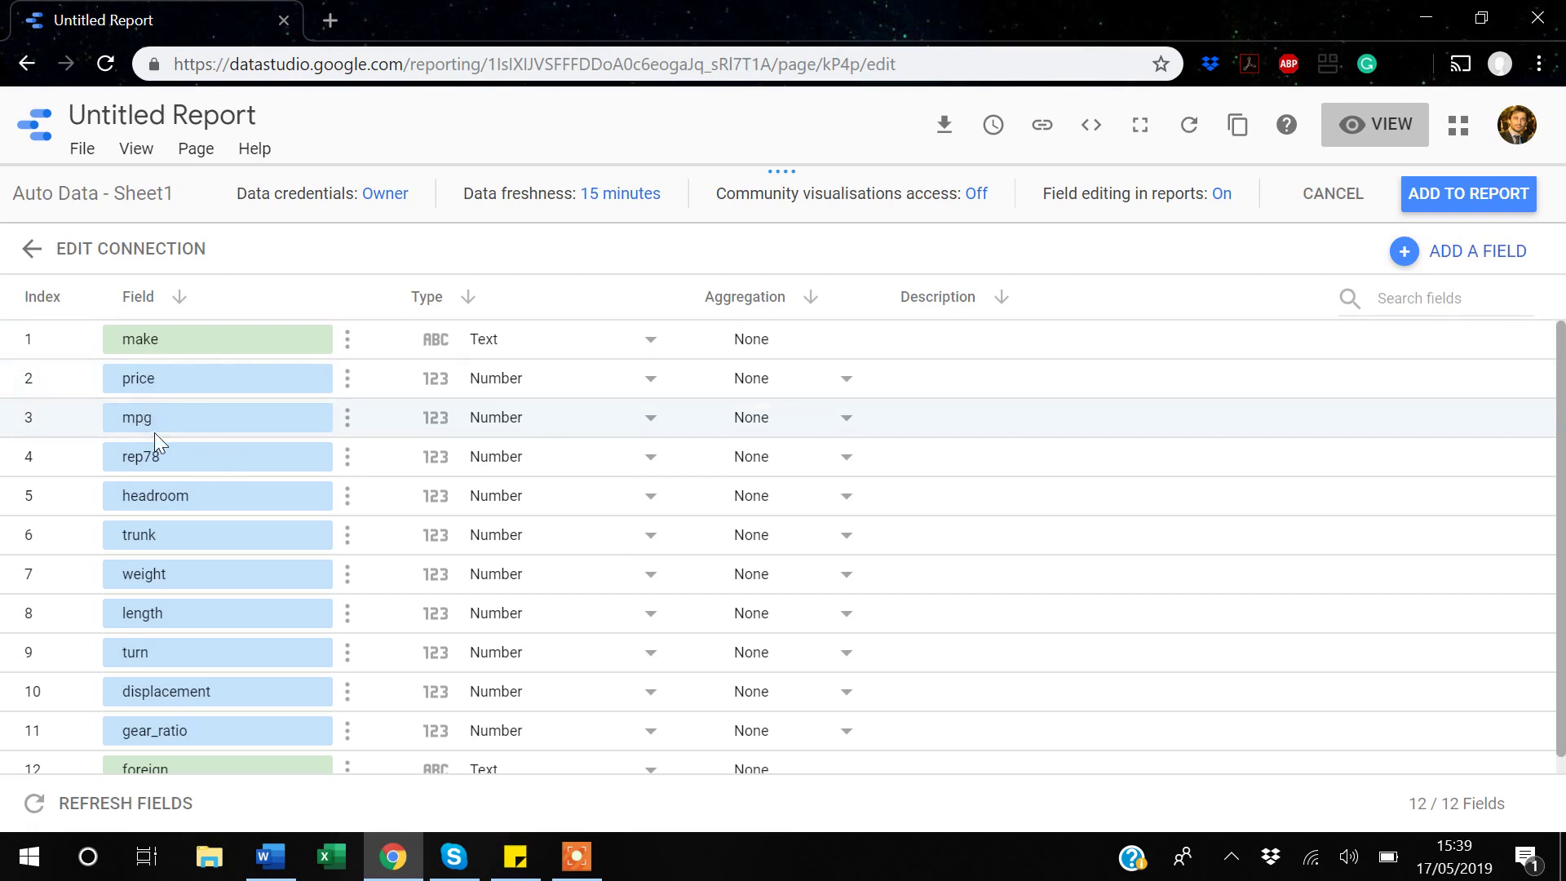
Review the fields of the Auto Data - Sheet1 source and add it to the report.
scroll(164, 522, down, 1)
scroll(163, 523, down, 1)
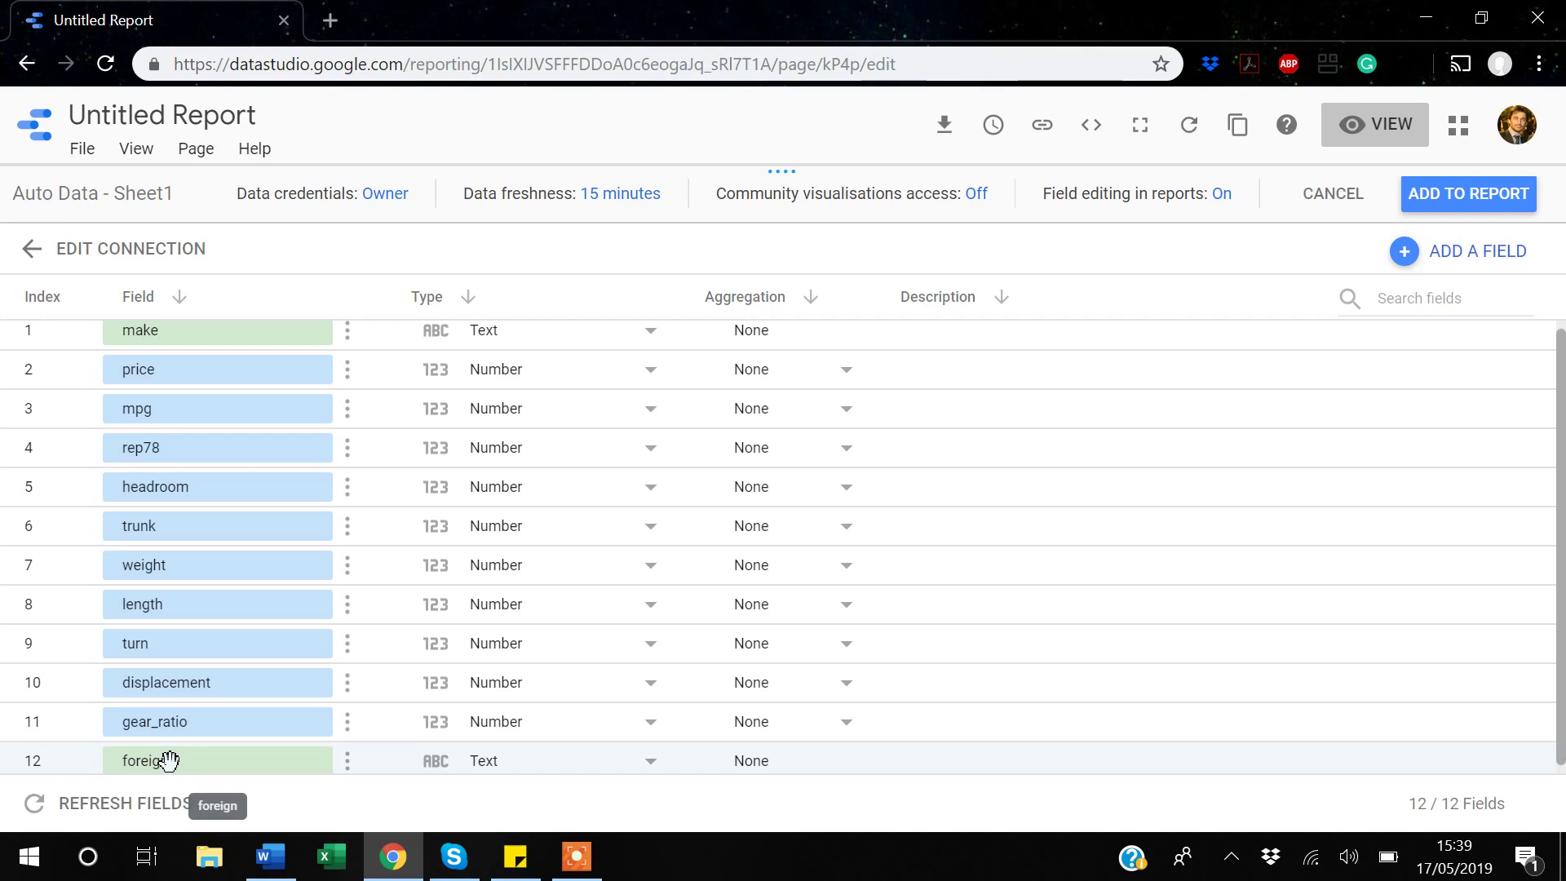
scroll(311, 637, up, 1)
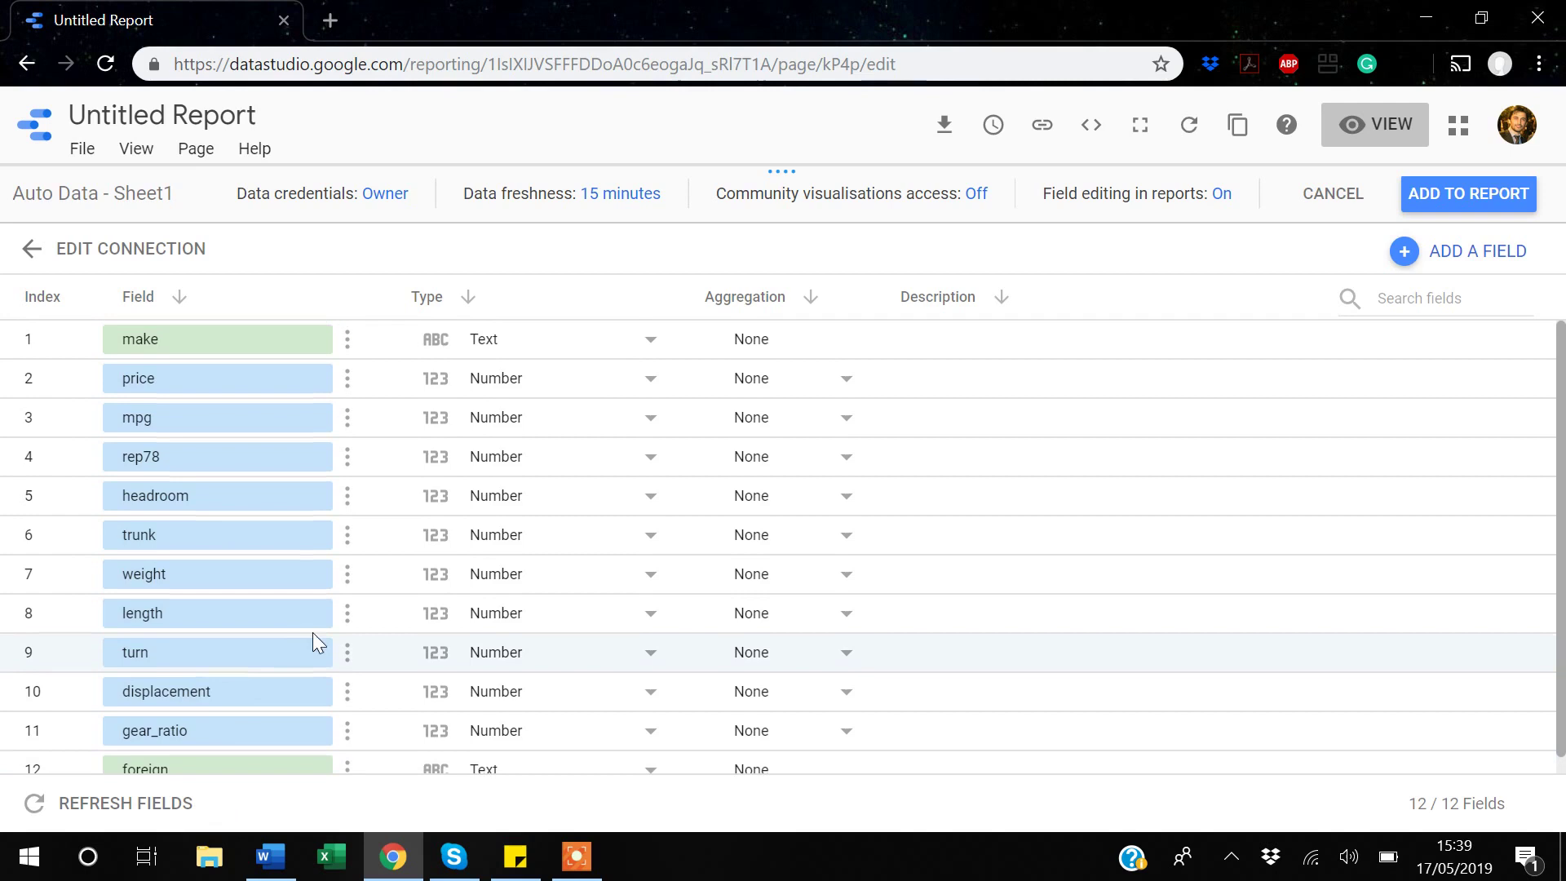
click(1484, 205)
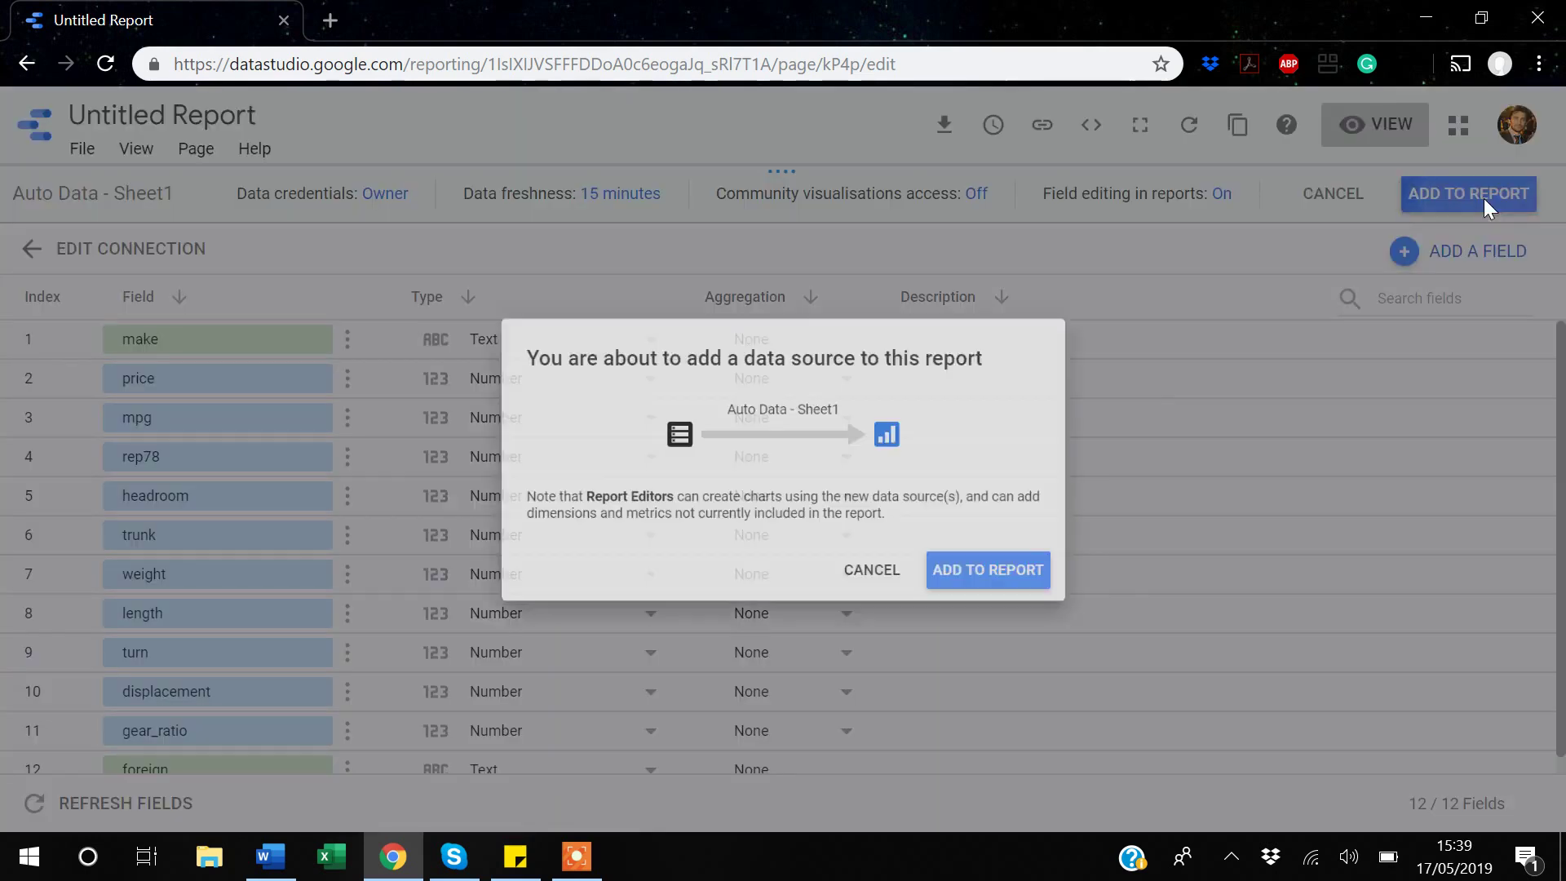
click(1015, 589)
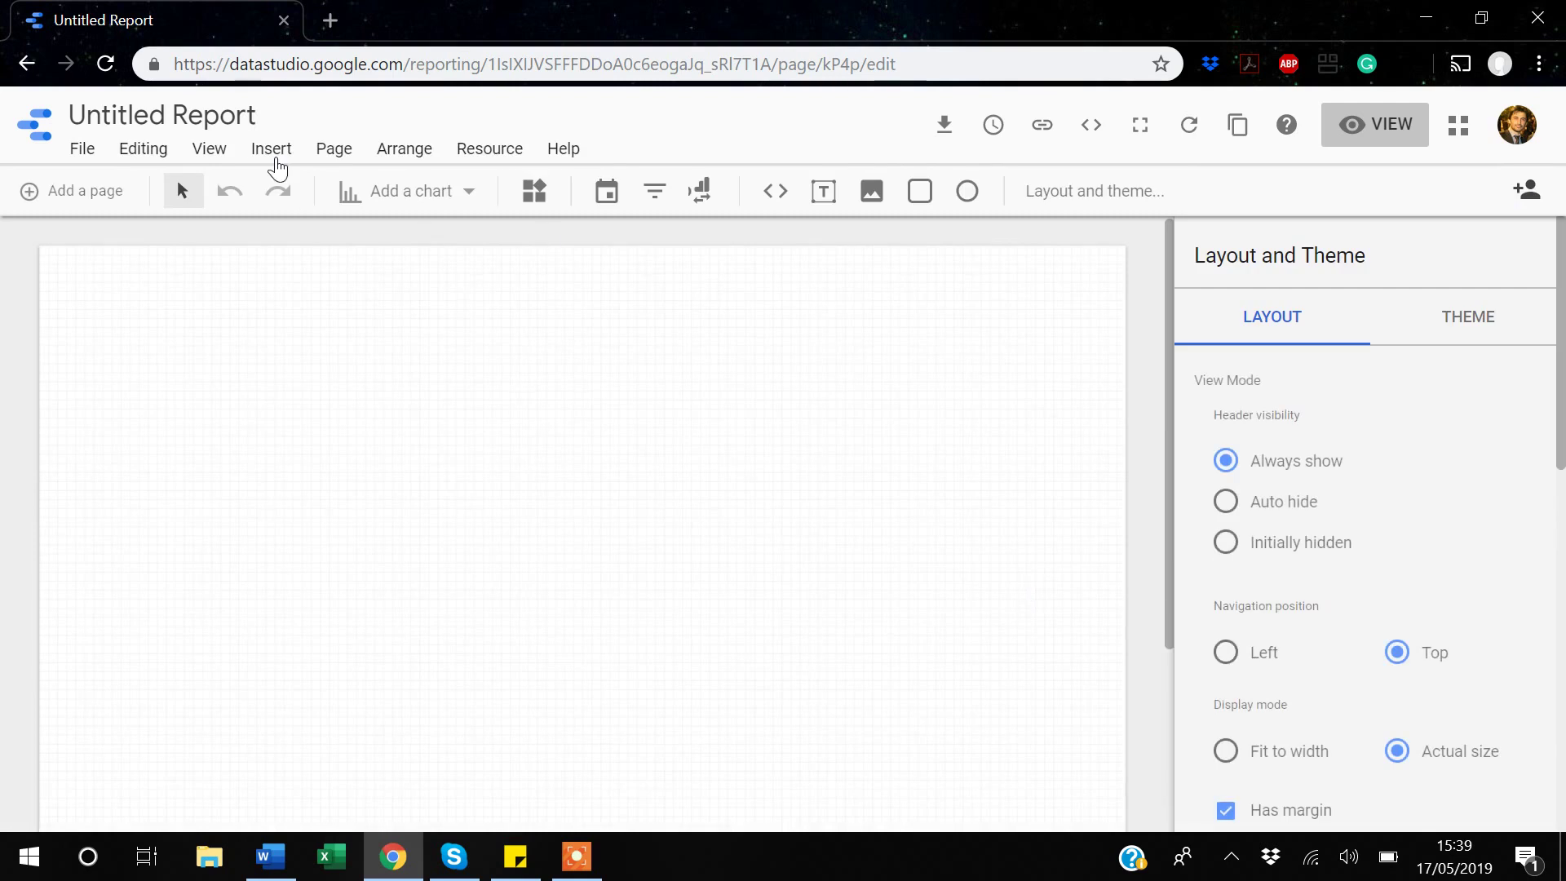
Insert a bar chart, place it in the page's upper-left corner and enlarge it.
click(274, 152)
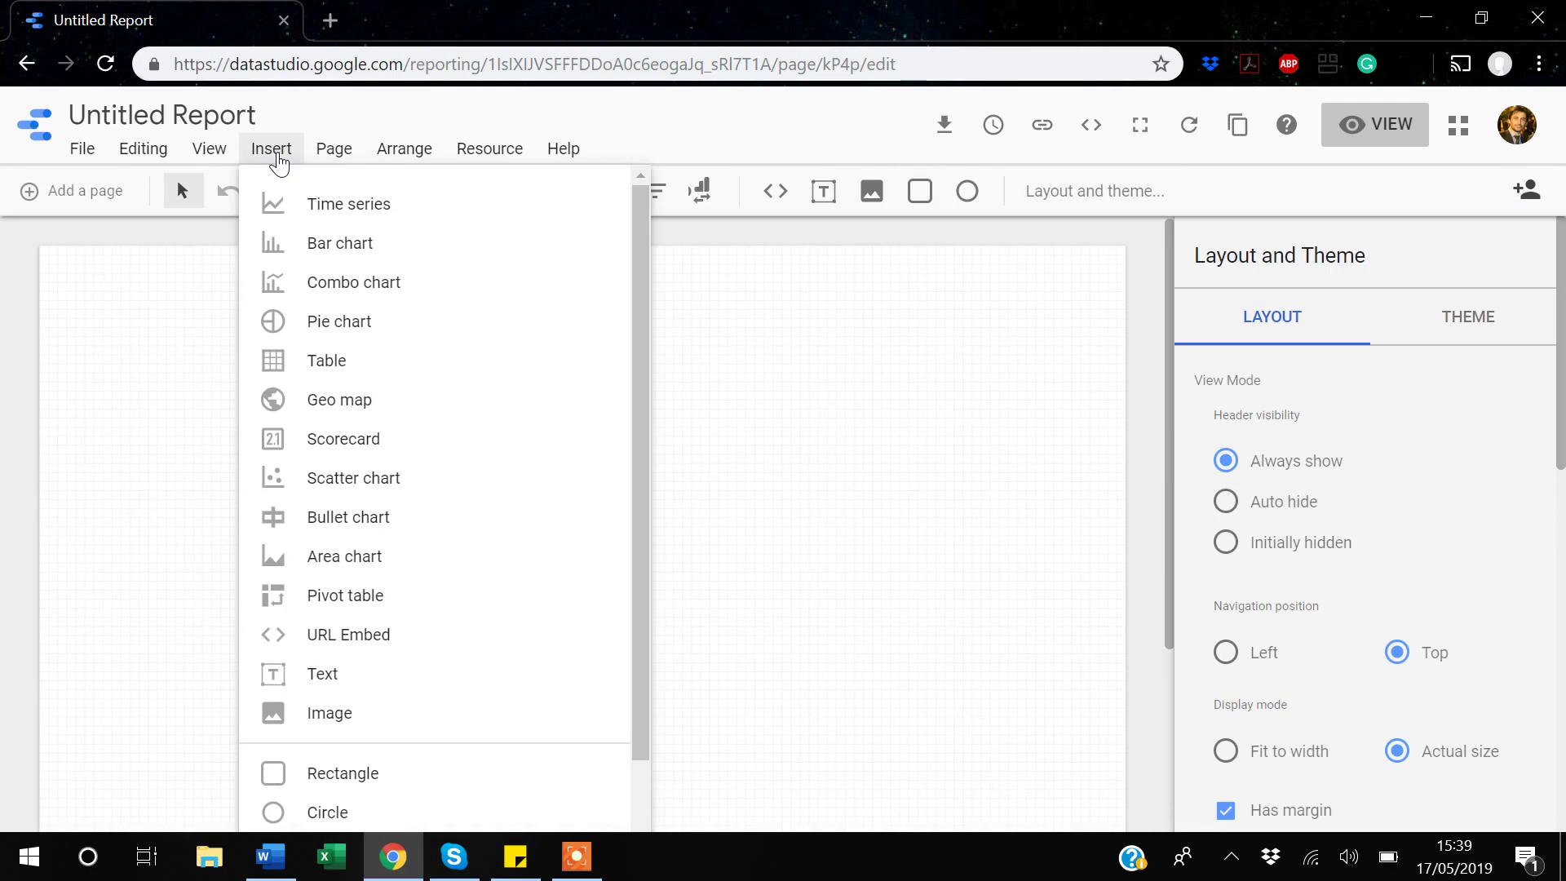
click(326, 243)
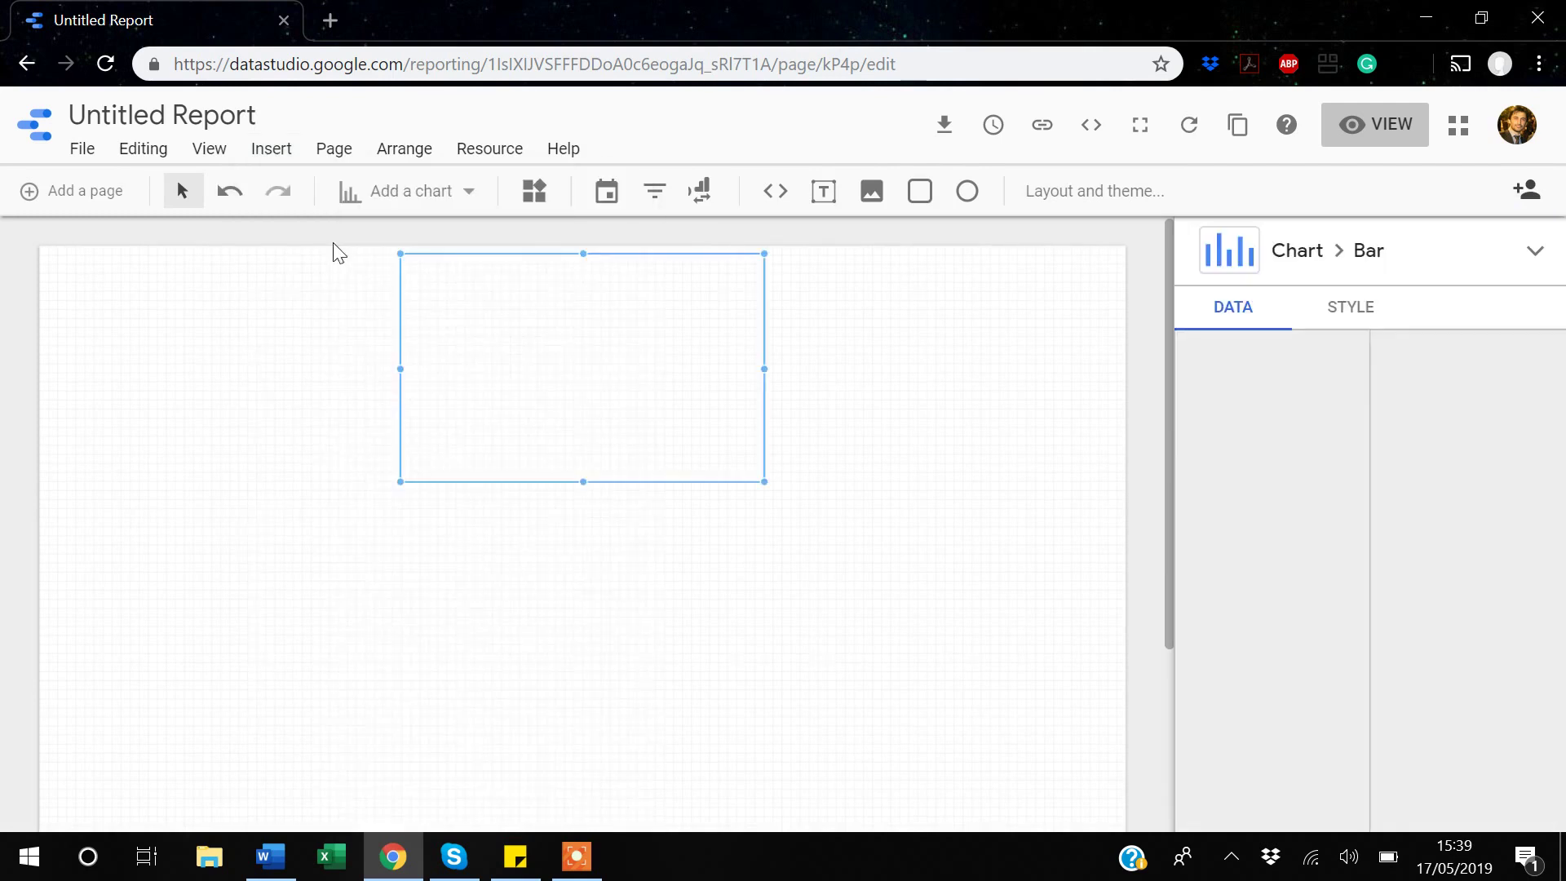
drag(611, 288, 250, 289)
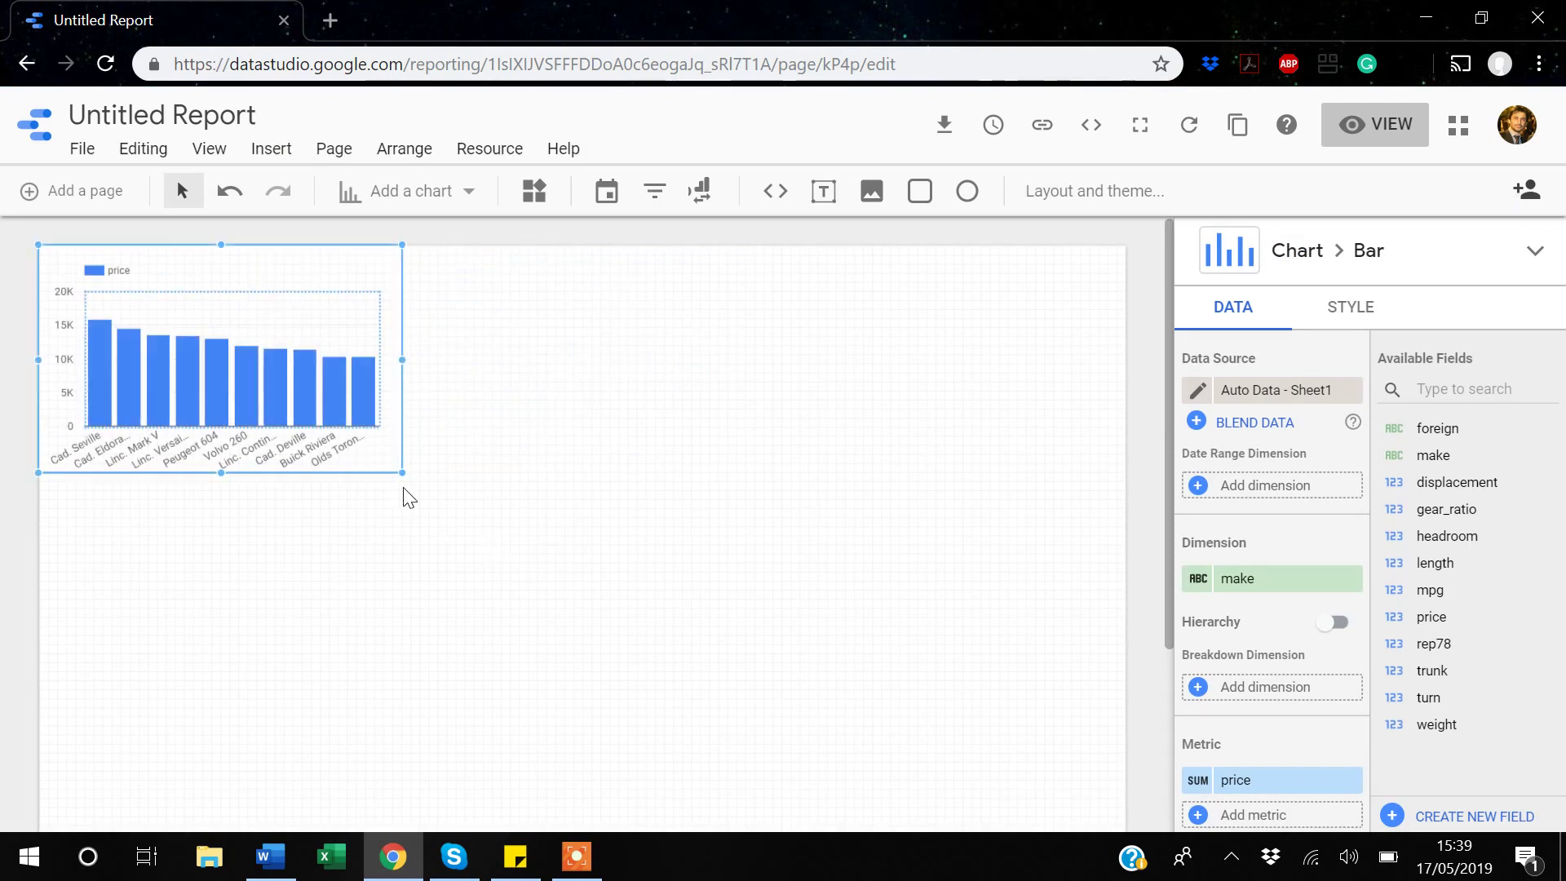
drag(402, 472, 529, 508)
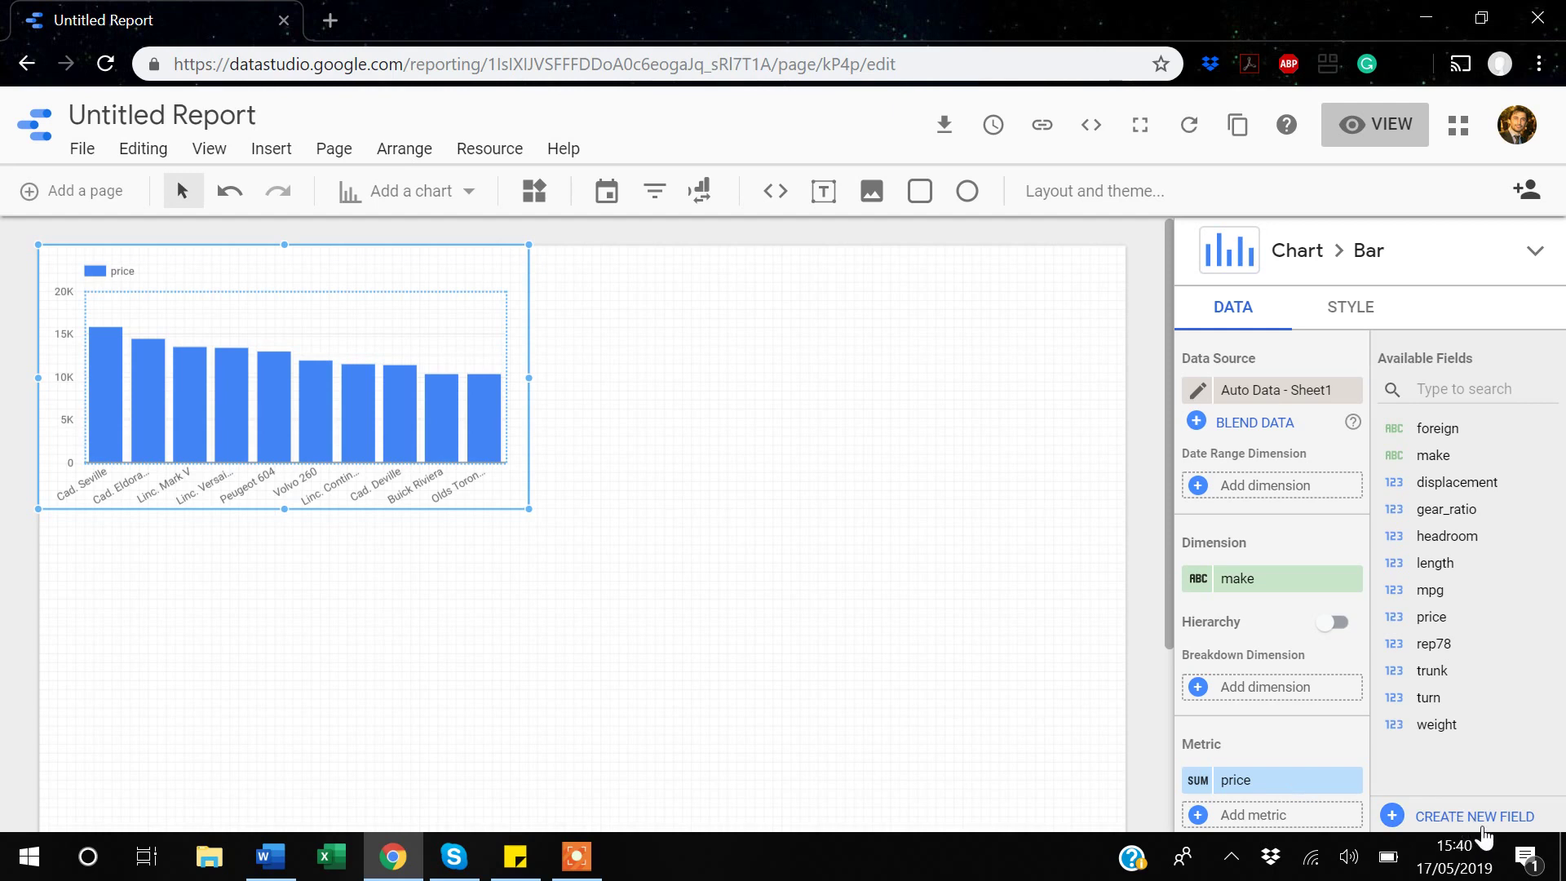
Create and save a calculated field named make_upper with the formula UPPER(make).
click(1472, 817)
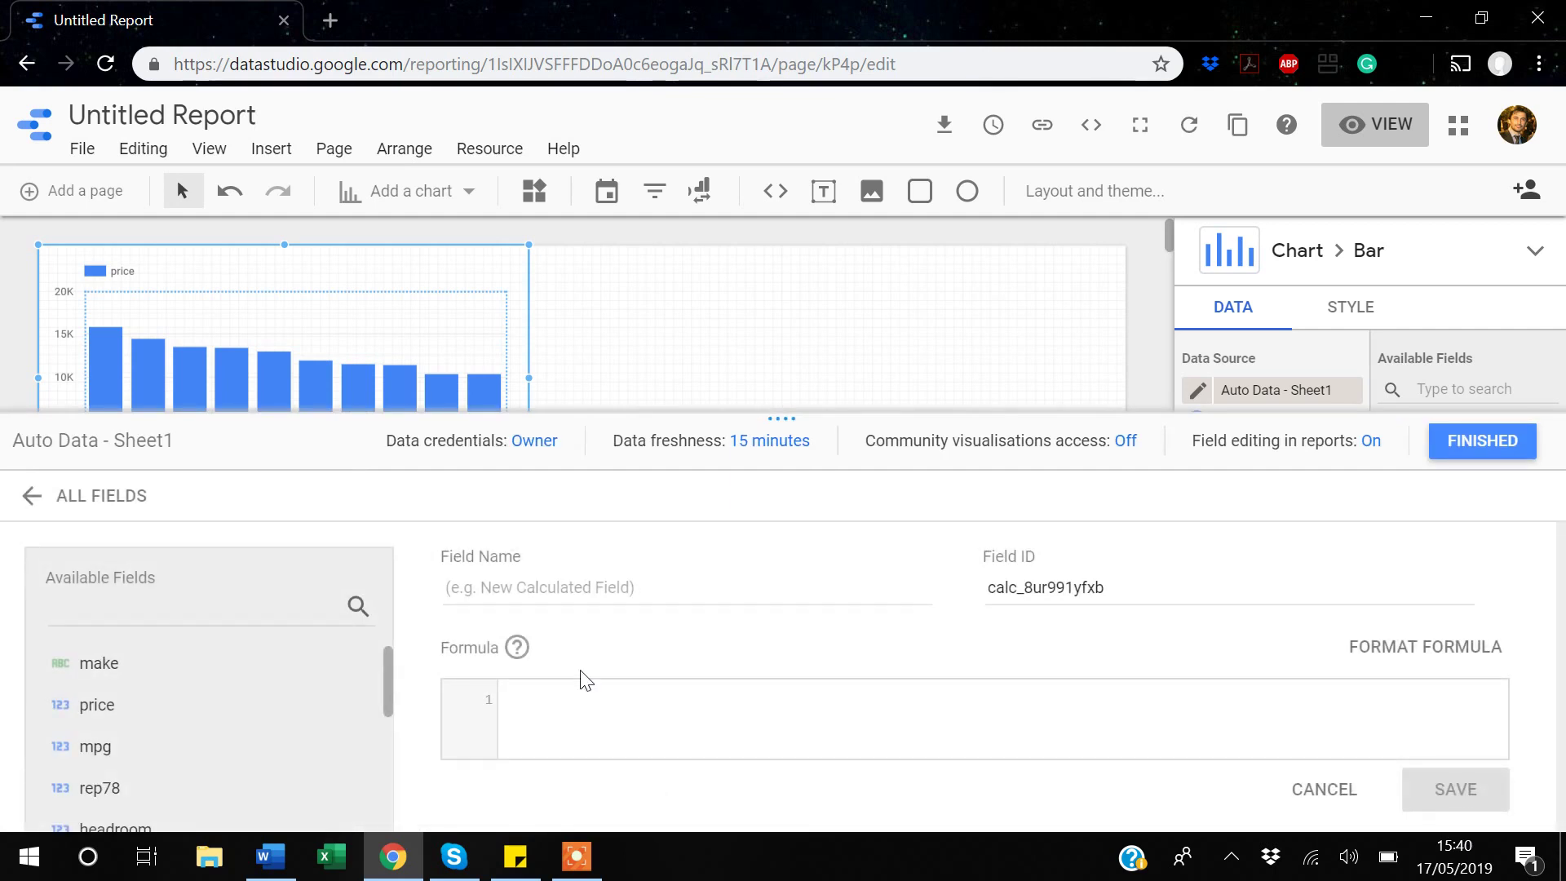
click(556, 587)
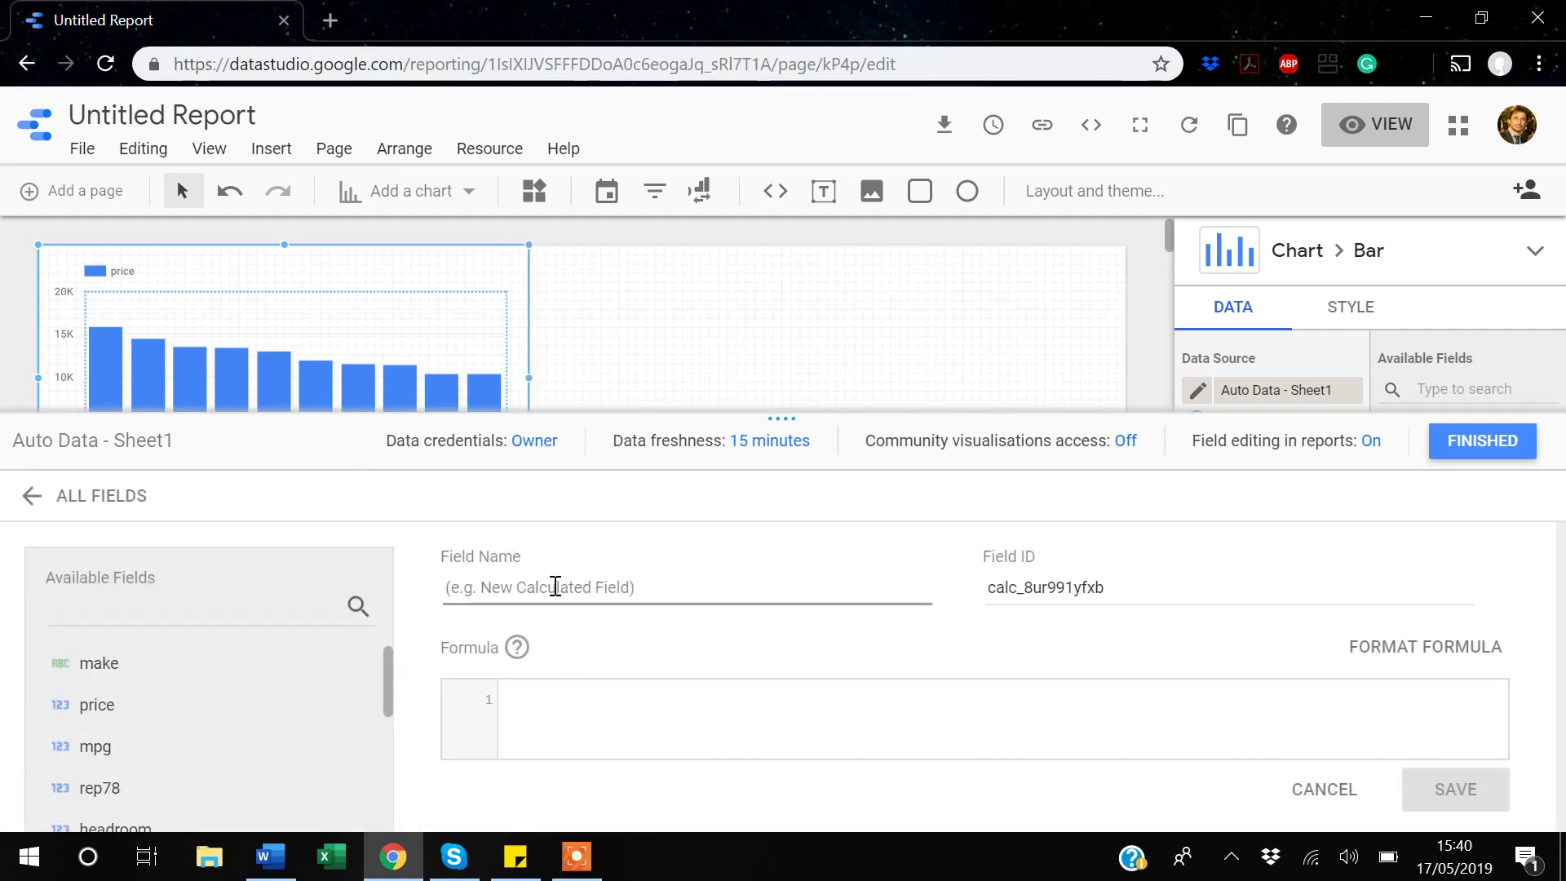
text(make)
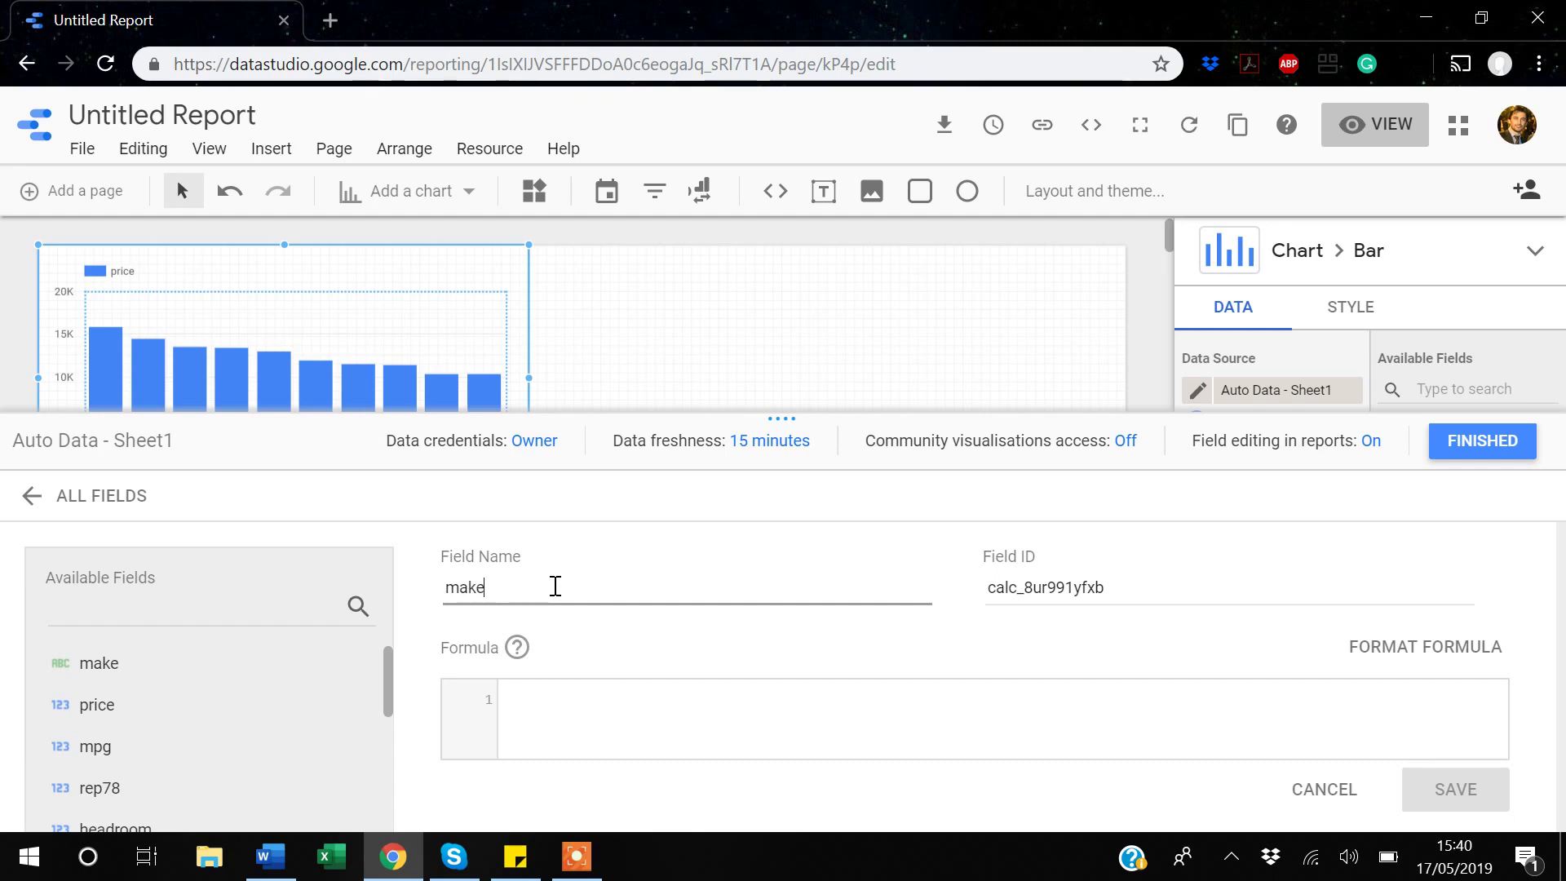
text(_upper)
click(540, 724)
text(u)
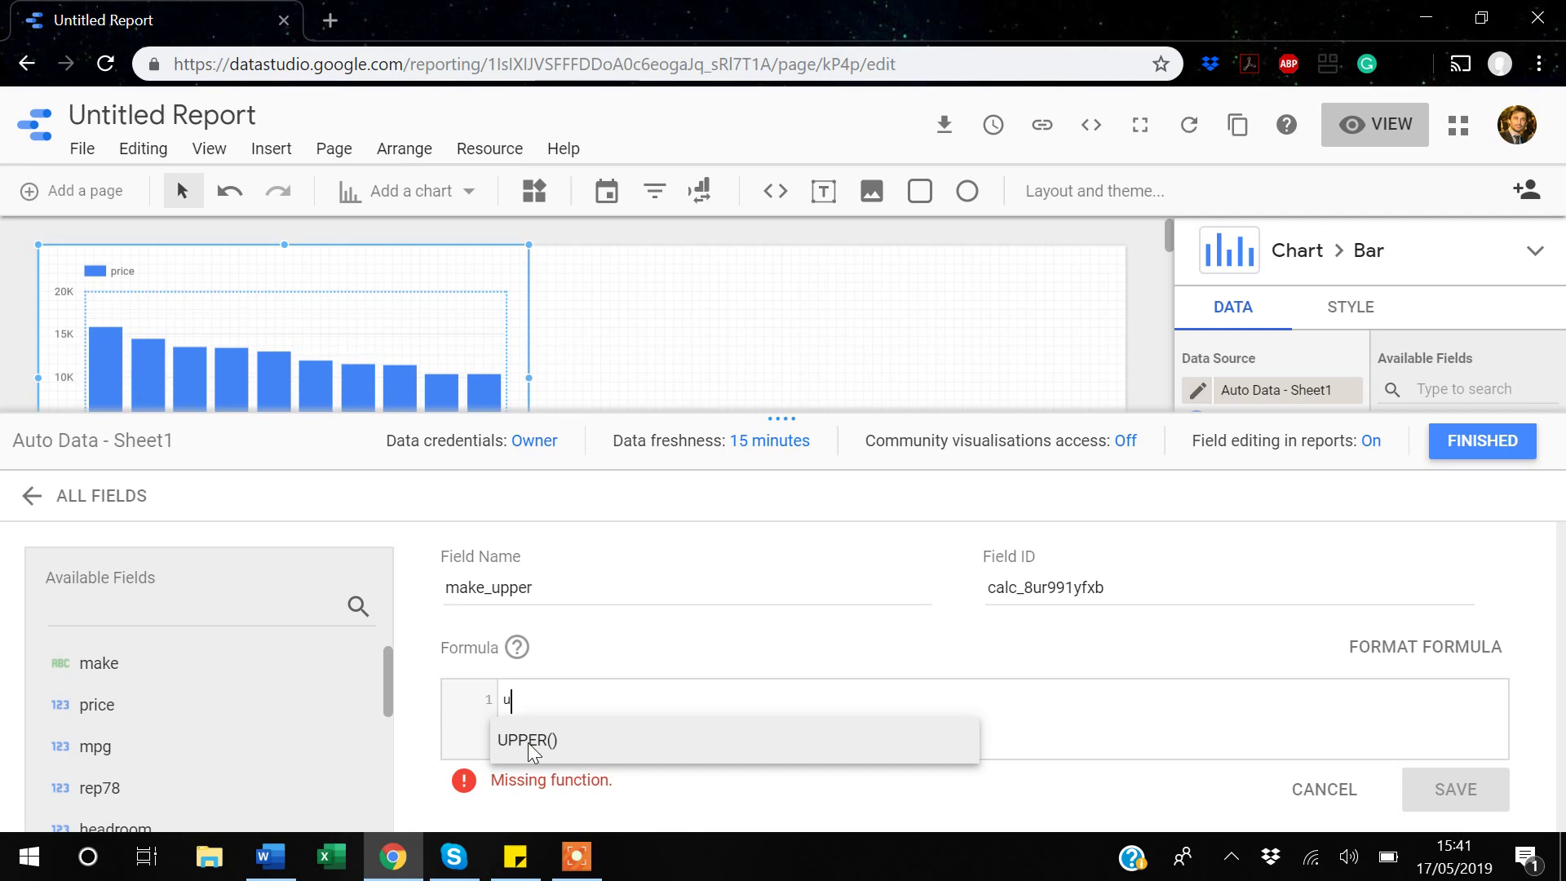
click(529, 742)
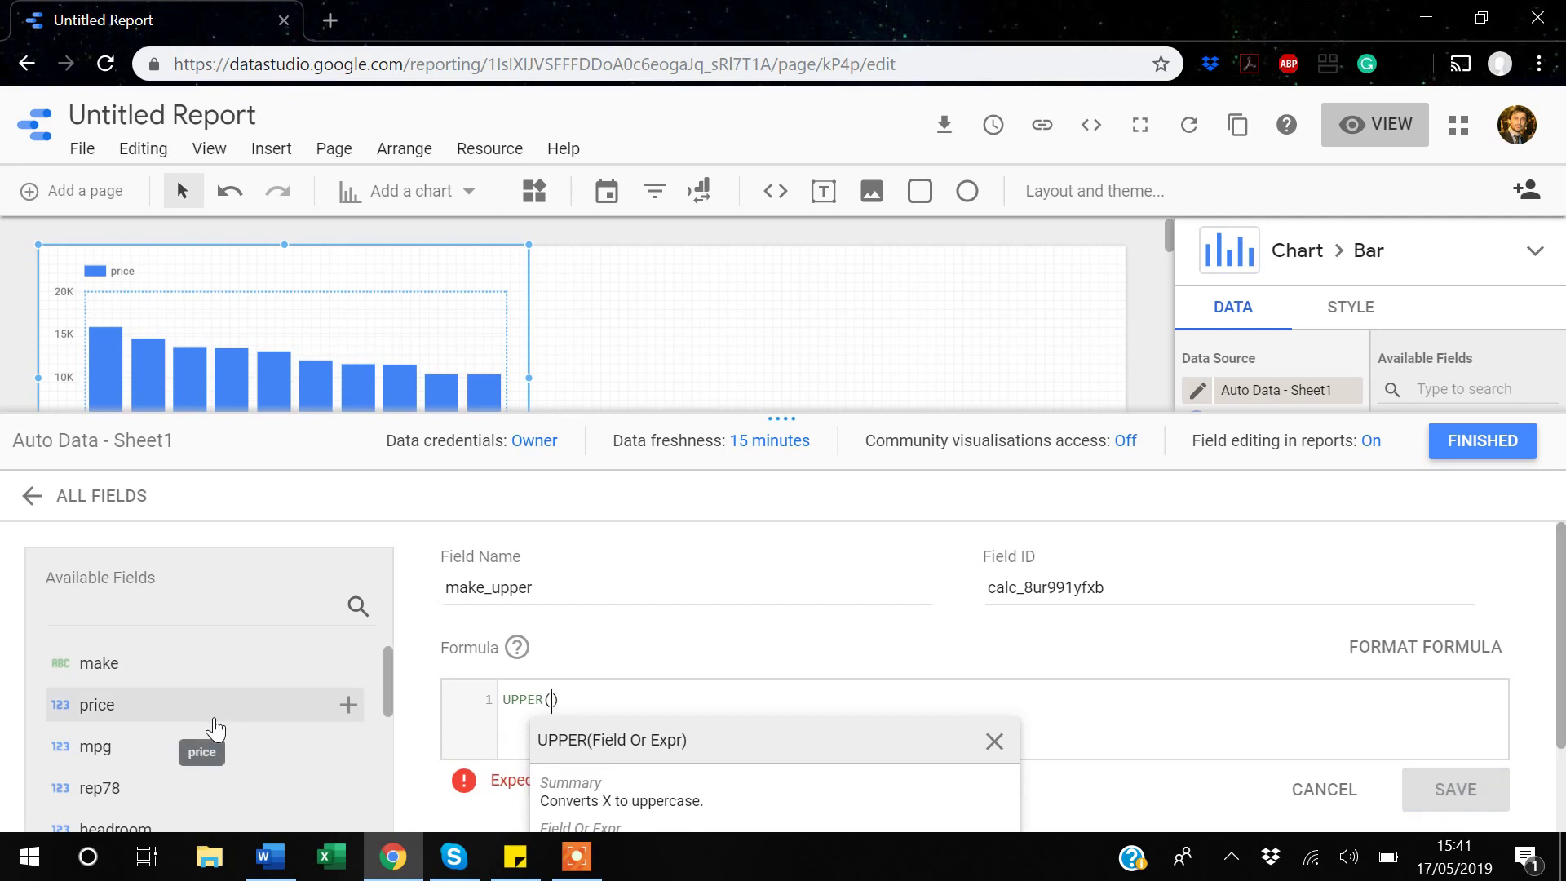
click(99, 676)
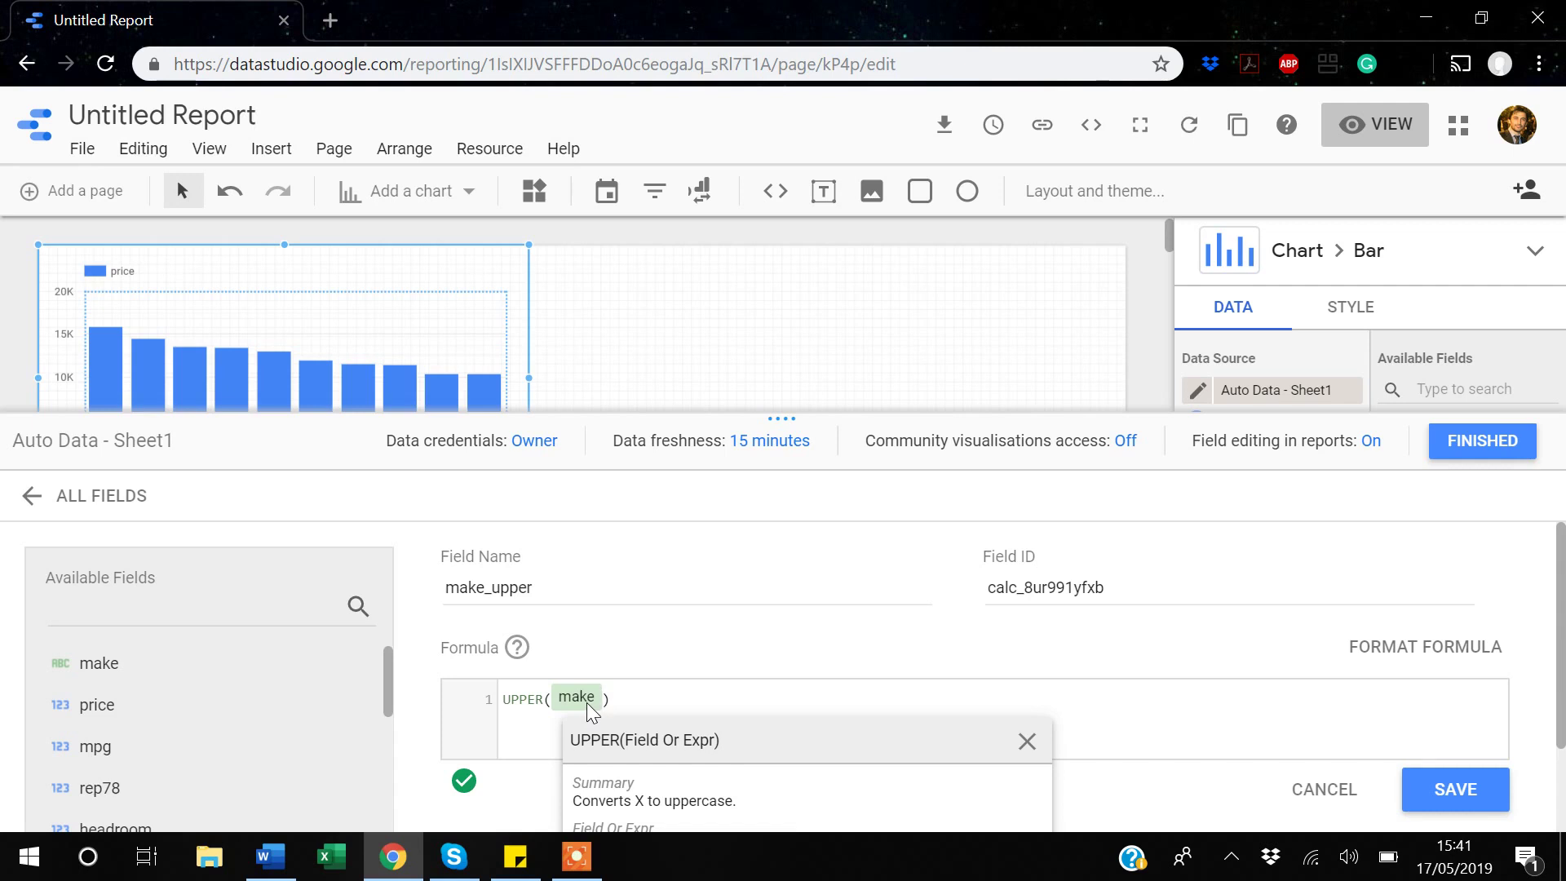
click(1441, 799)
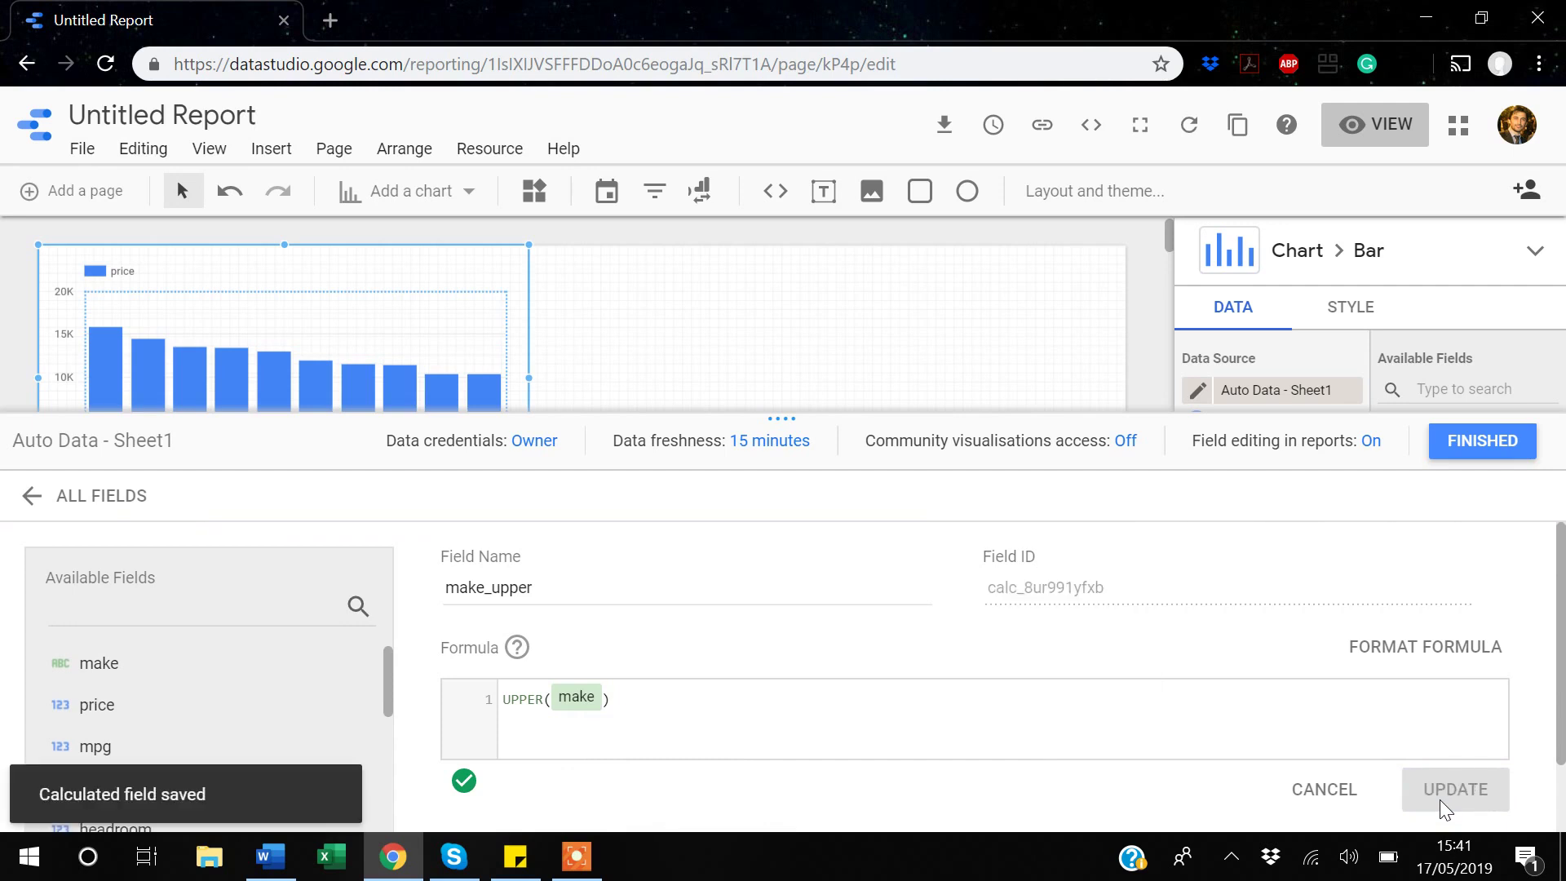
click(1470, 447)
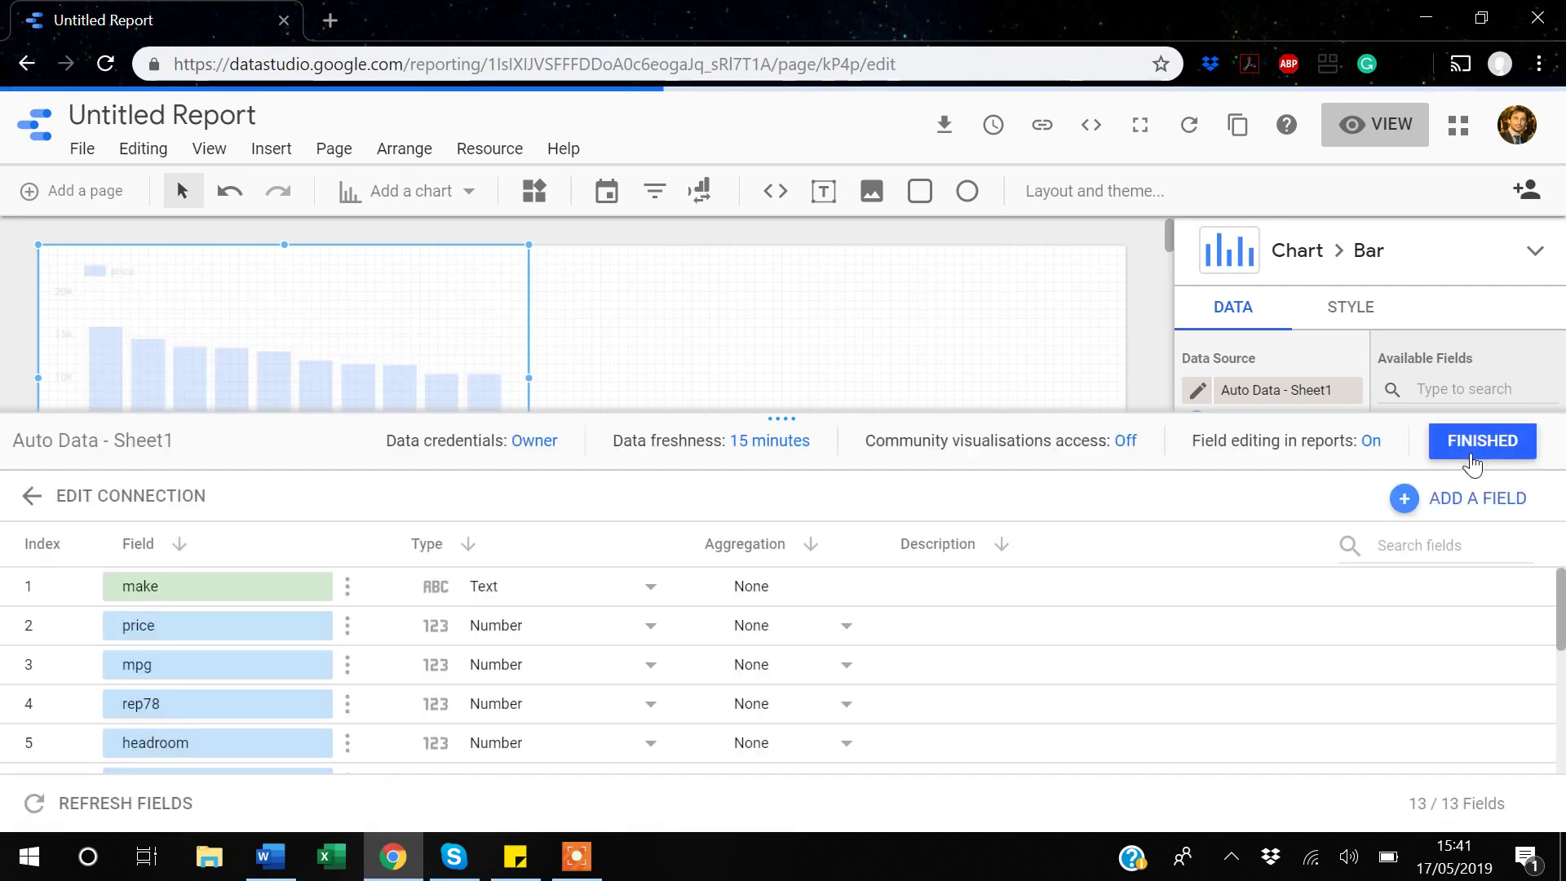
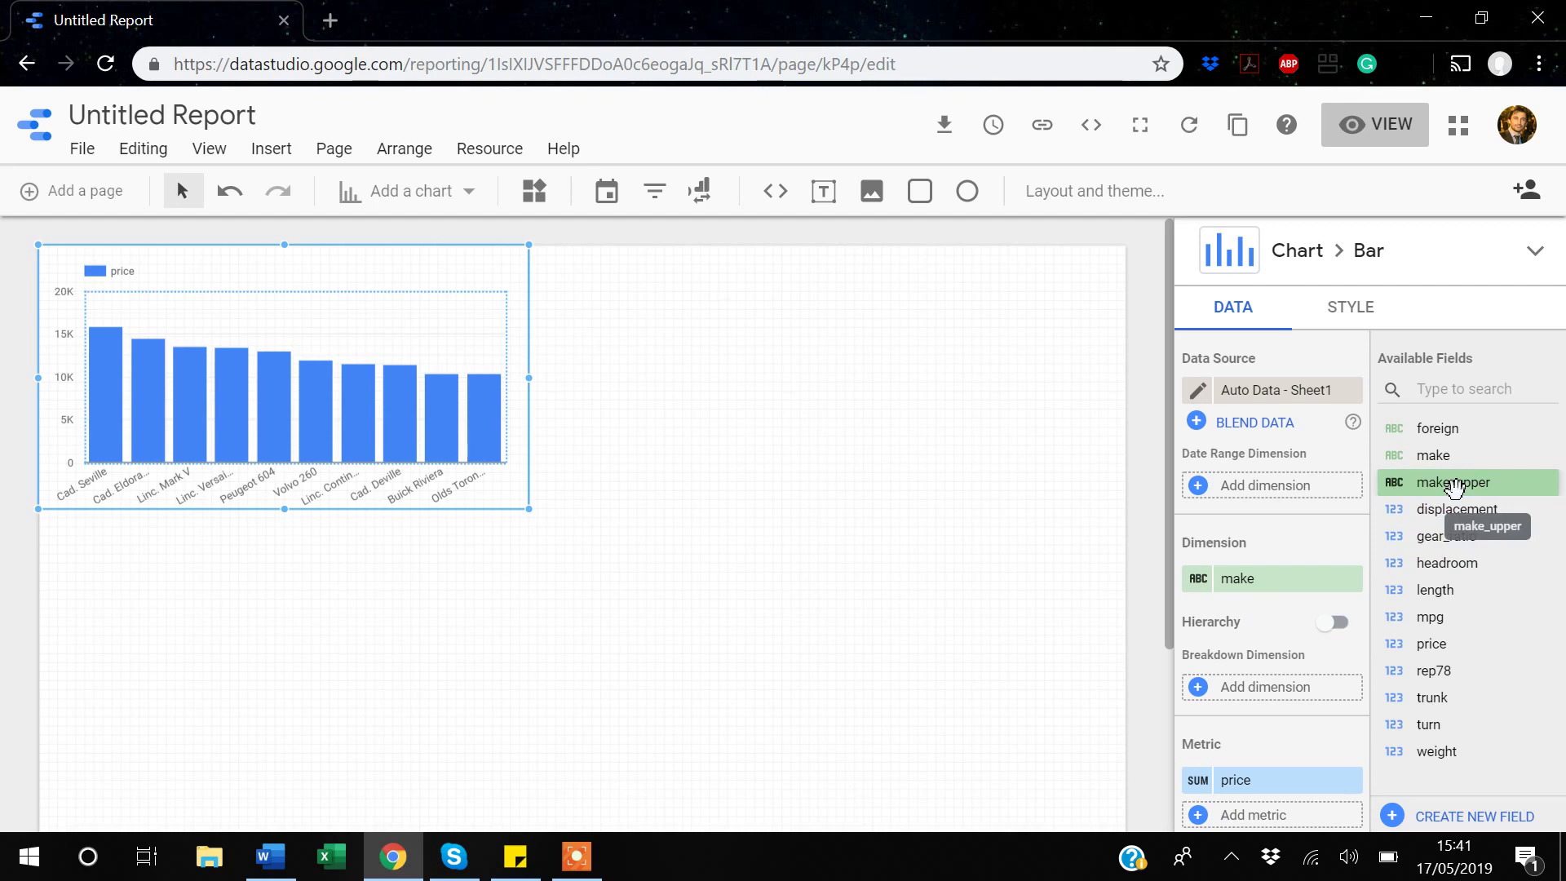
Replace the bar chart's dimension with make_upper and resize the chart to be taller and slightly narrower.
drag(1454, 487, 1271, 584)
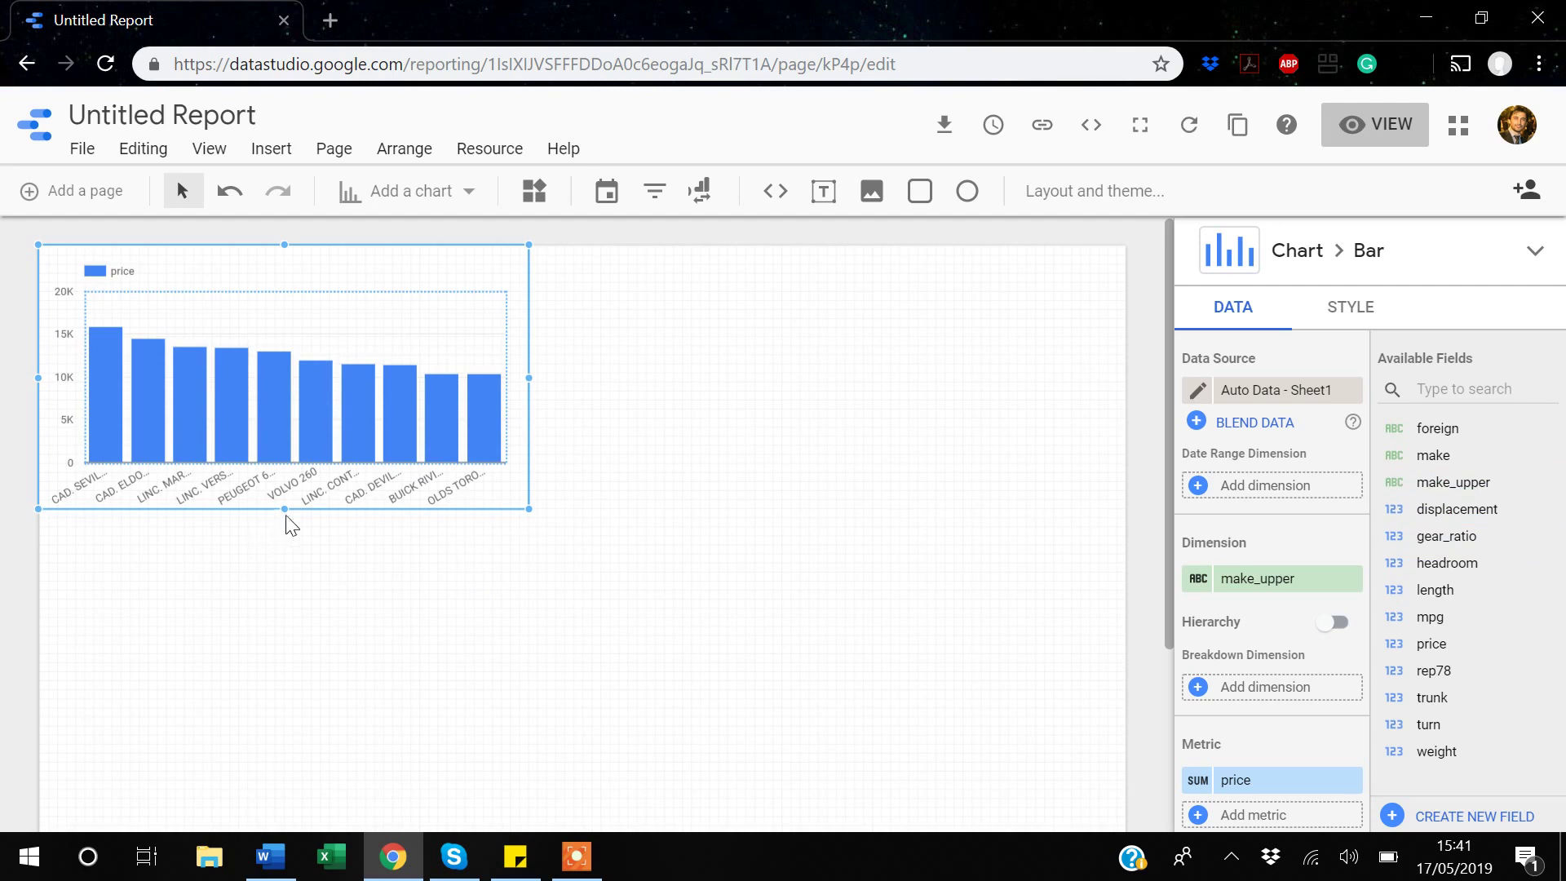
drag(283, 510, 291, 601)
drag(529, 417, 604, 414)
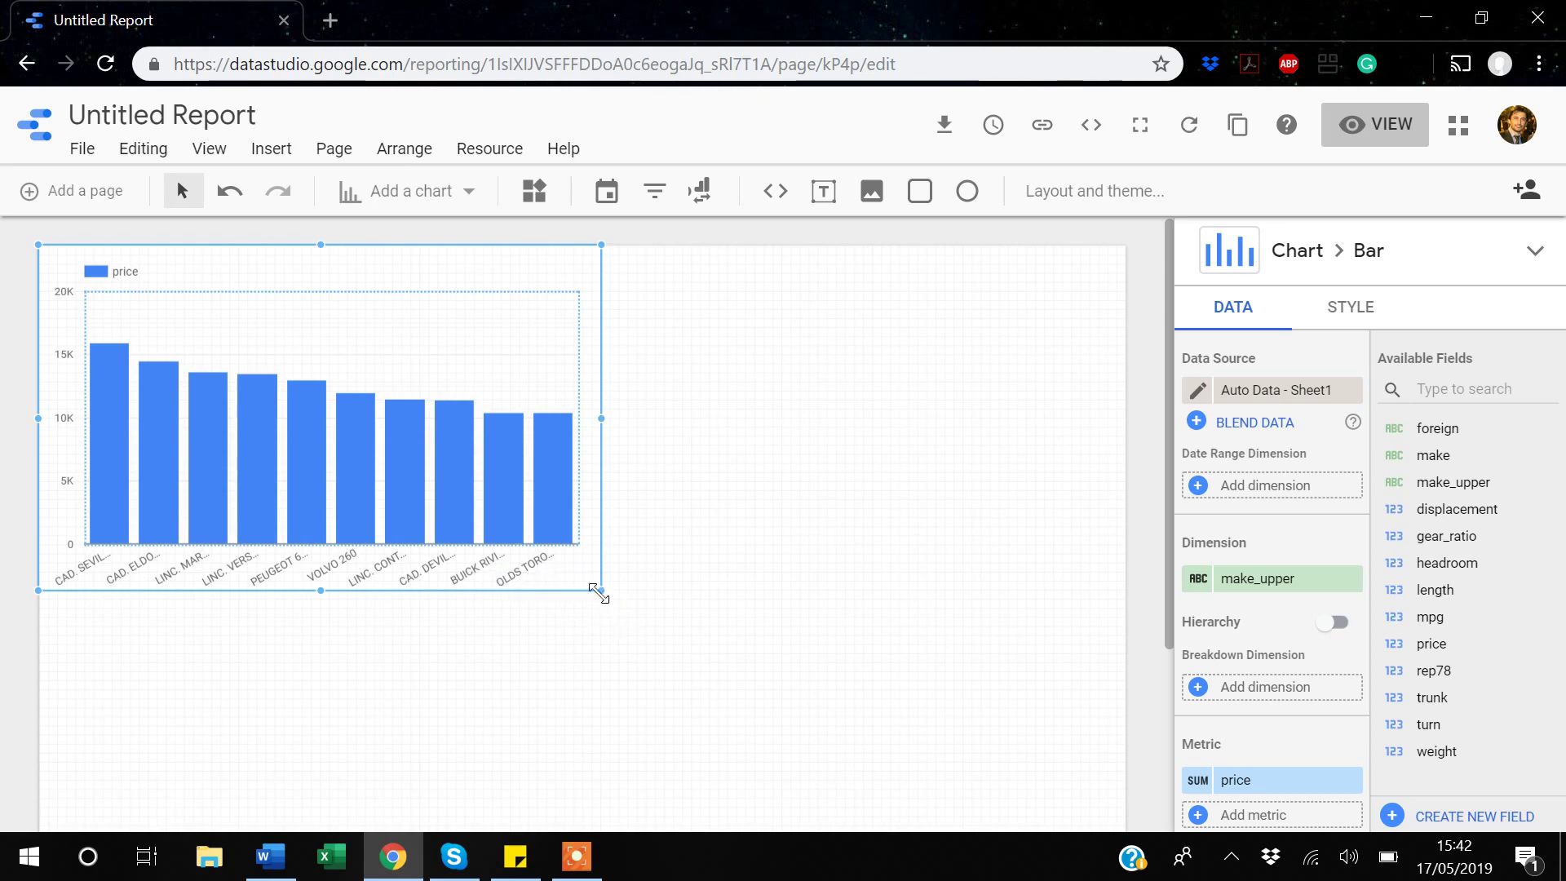
drag(600, 593, 484, 582)
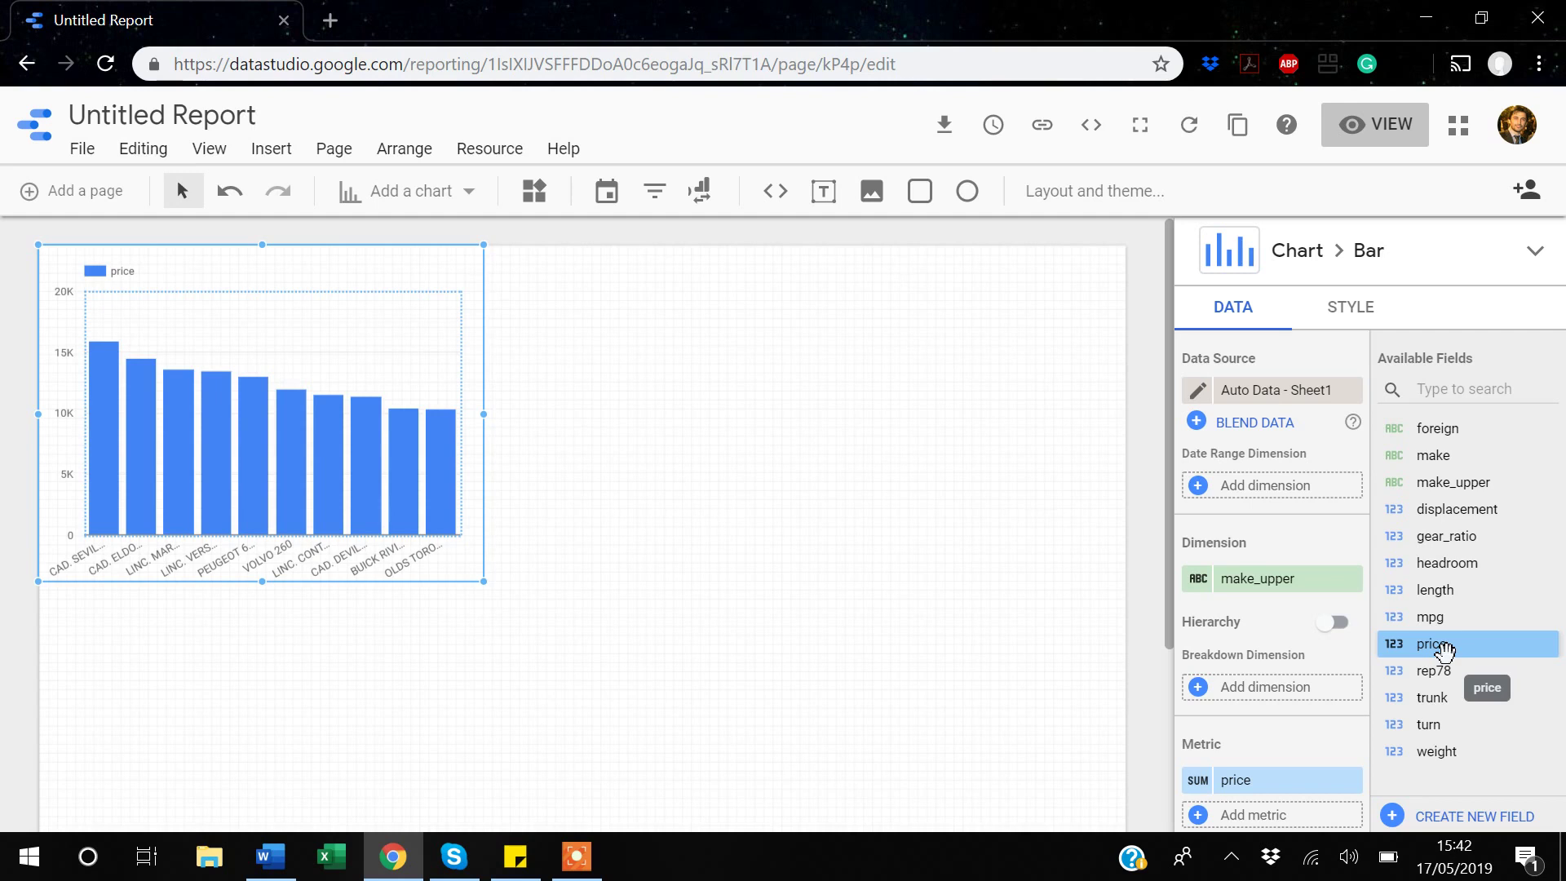
Create and save a calculated field named log_price with the formula LOG(price).
click(1469, 816)
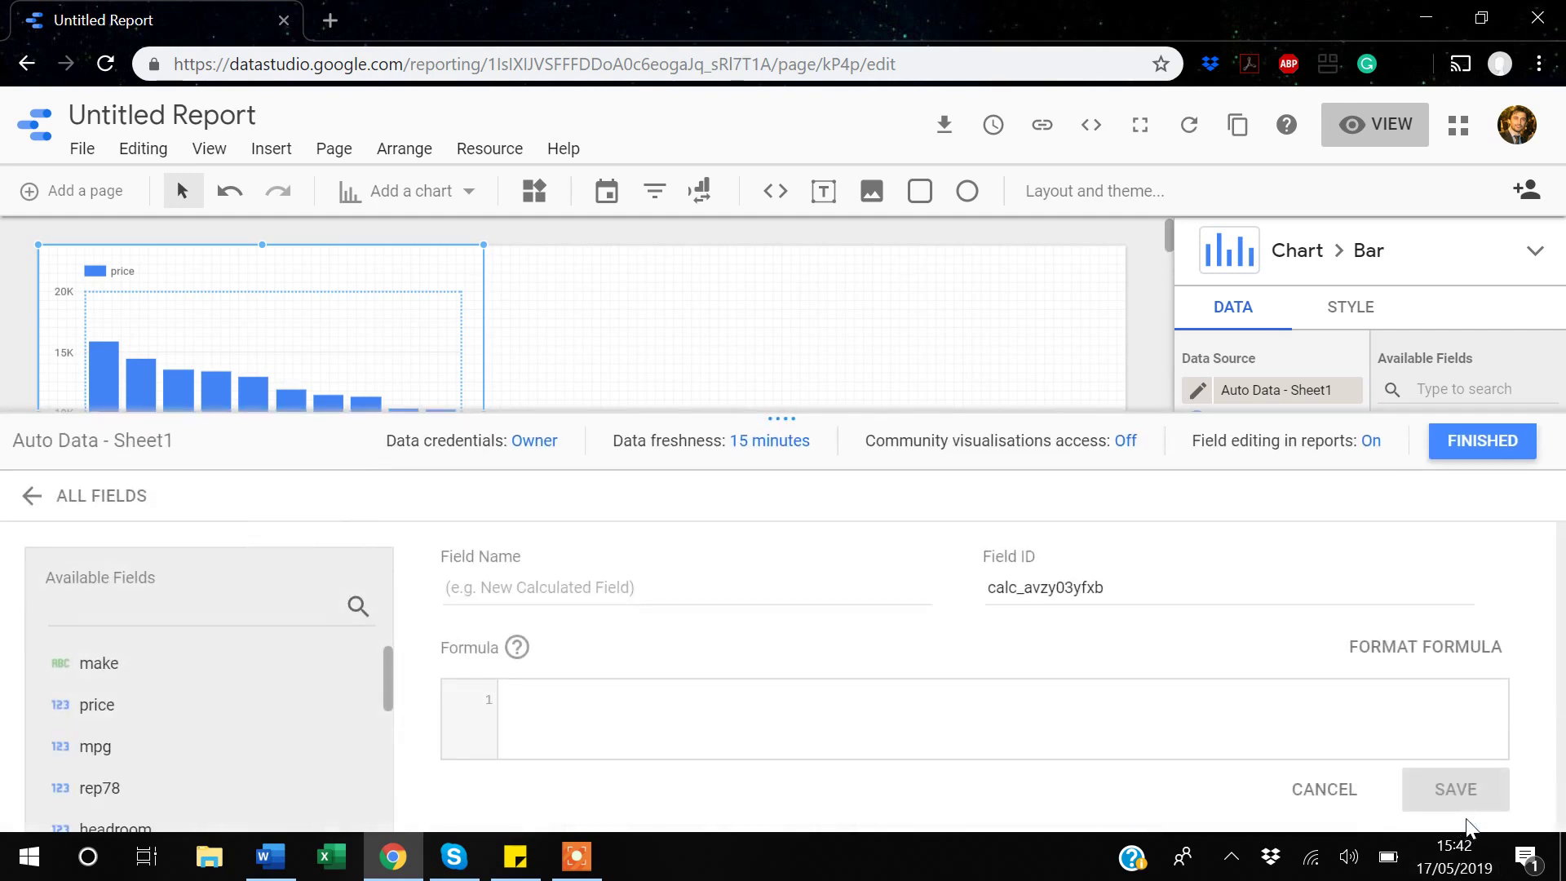
click(493, 593)
text(log_)
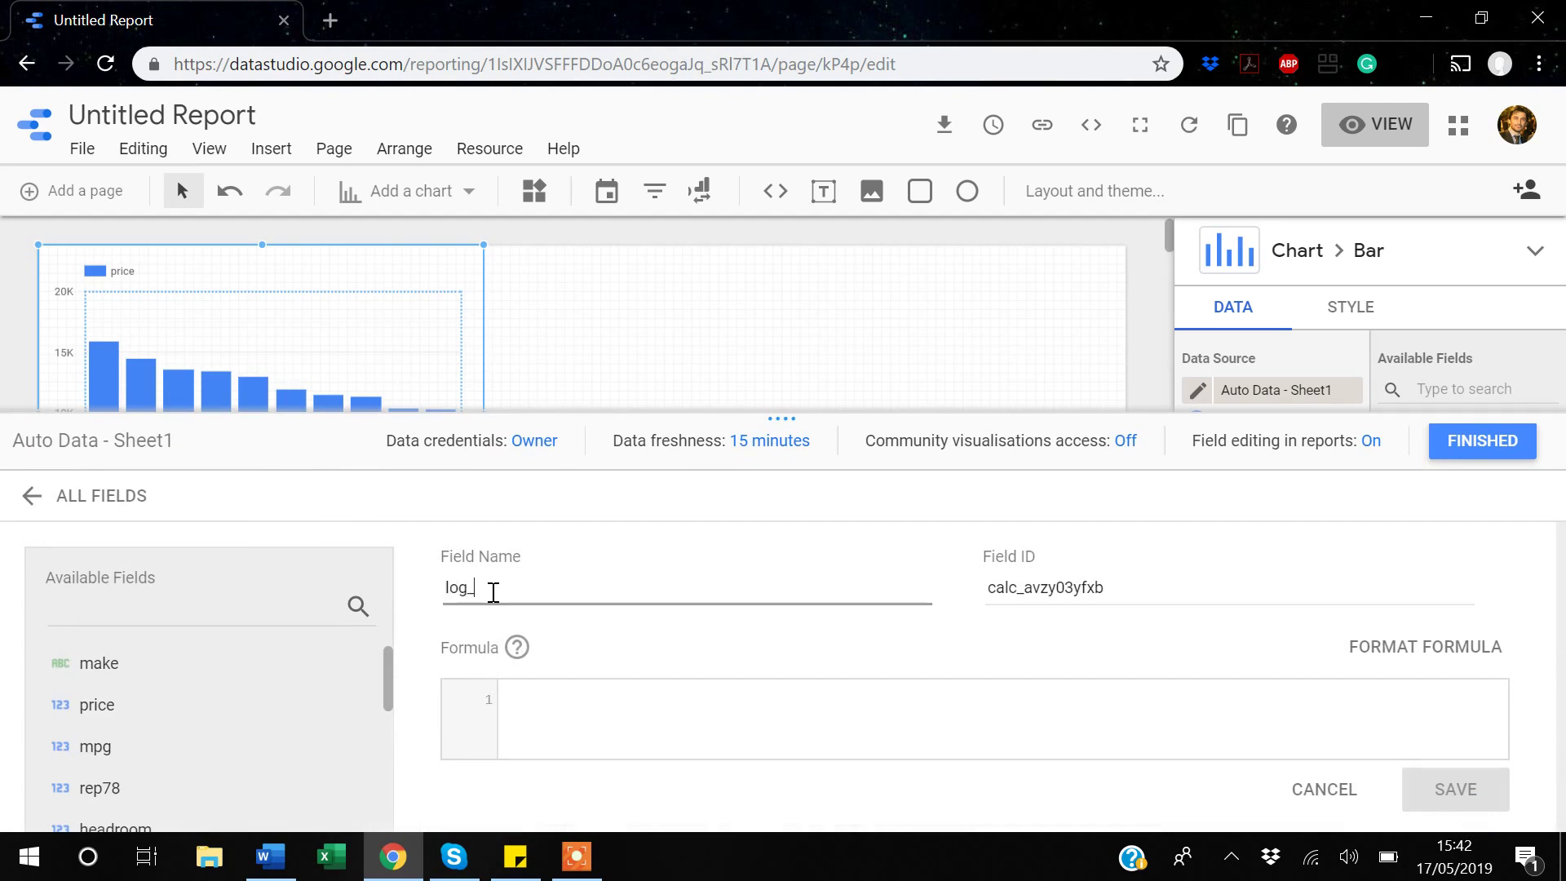
text(price)
click(528, 705)
text(lo)
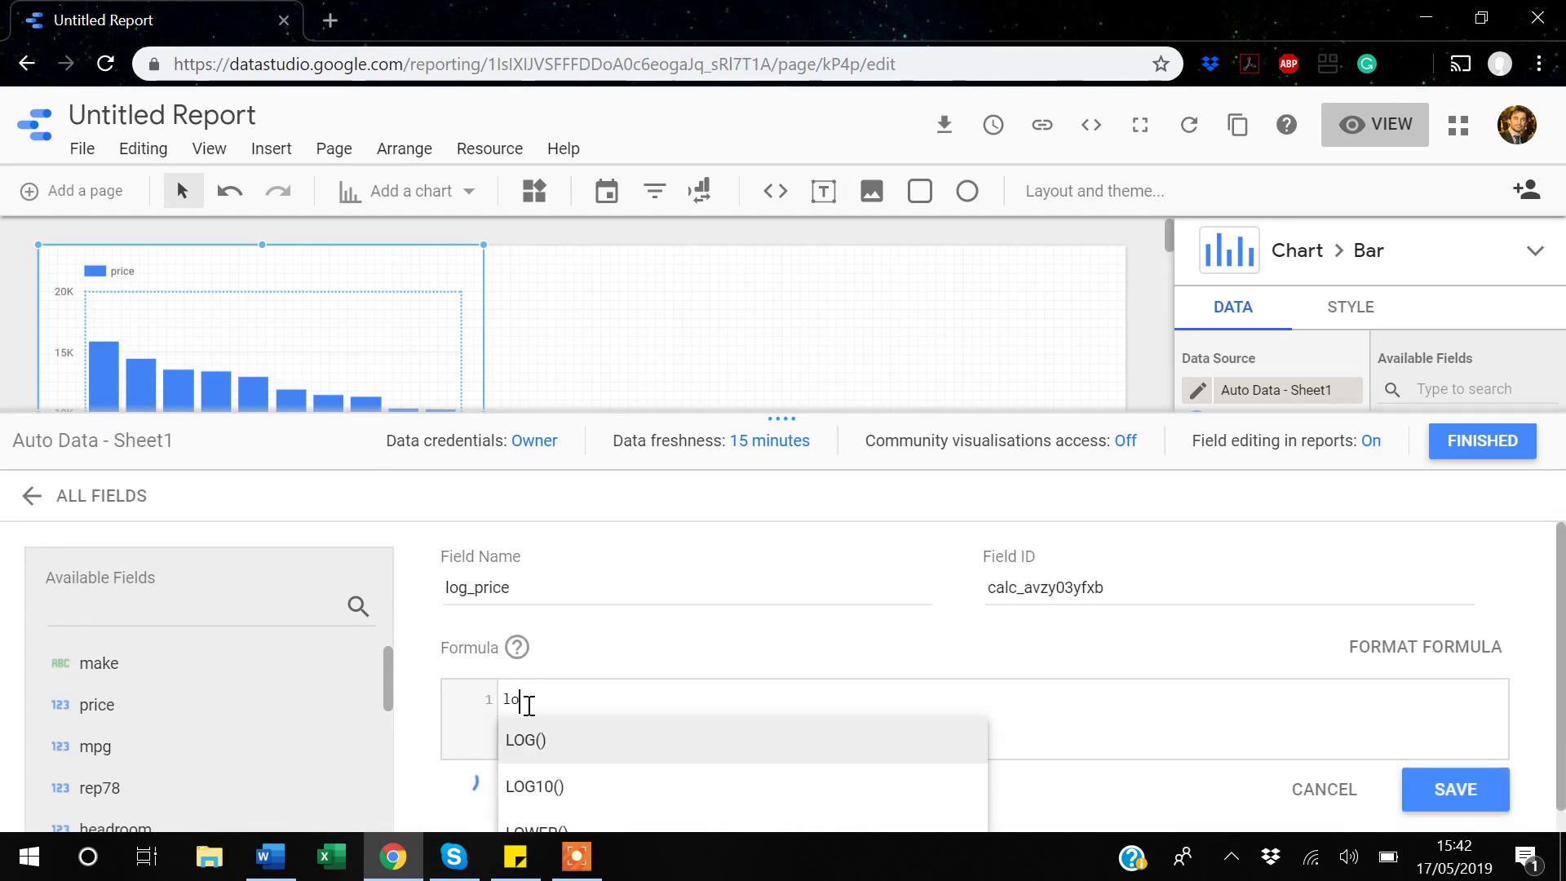
text(g)
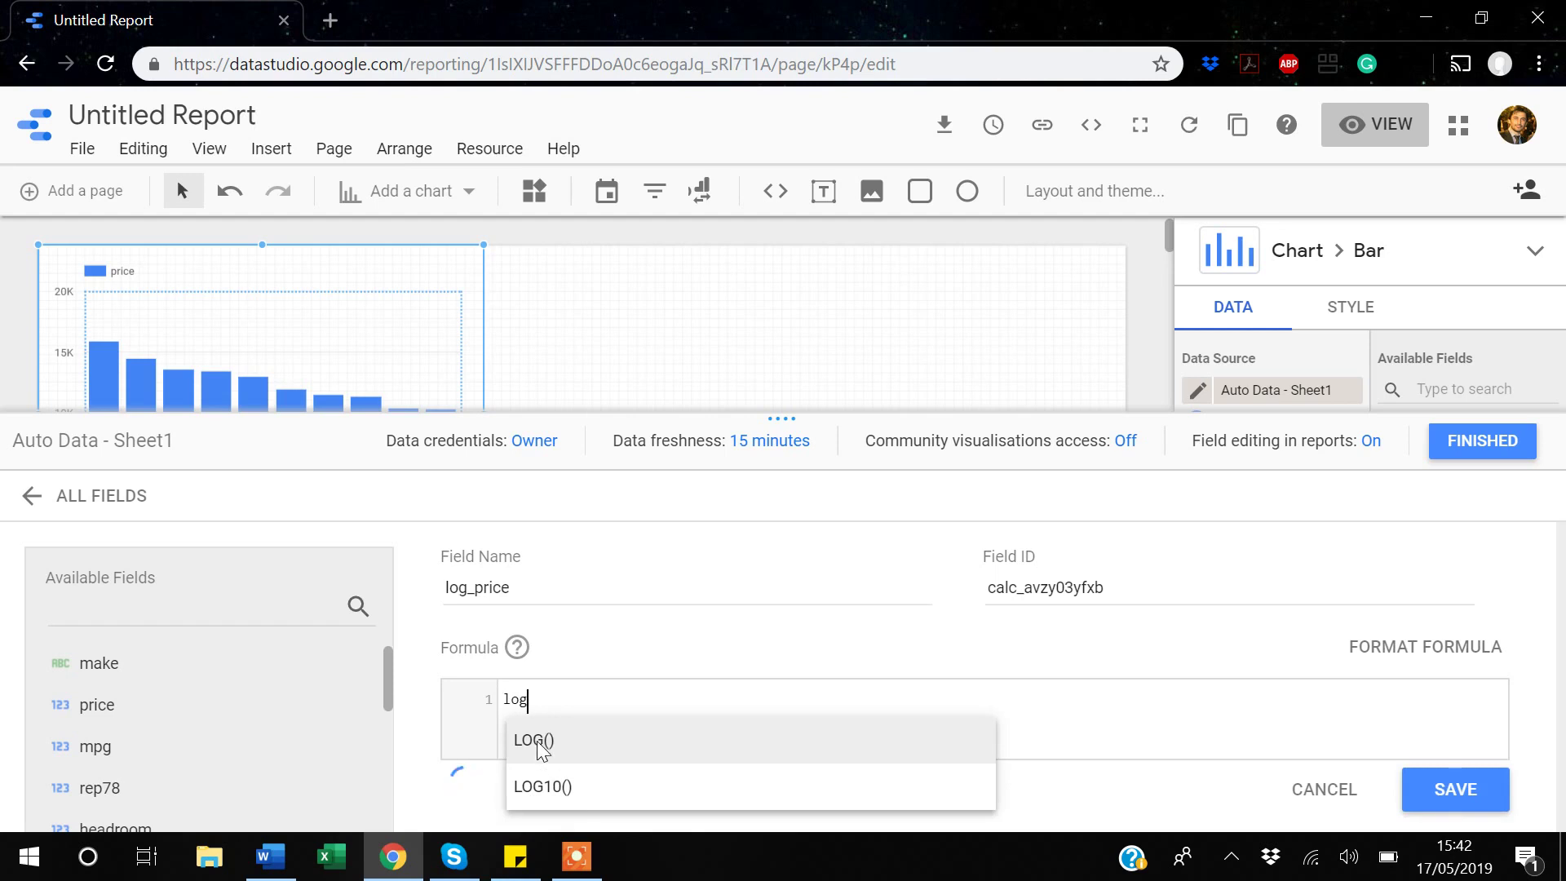
click(537, 744)
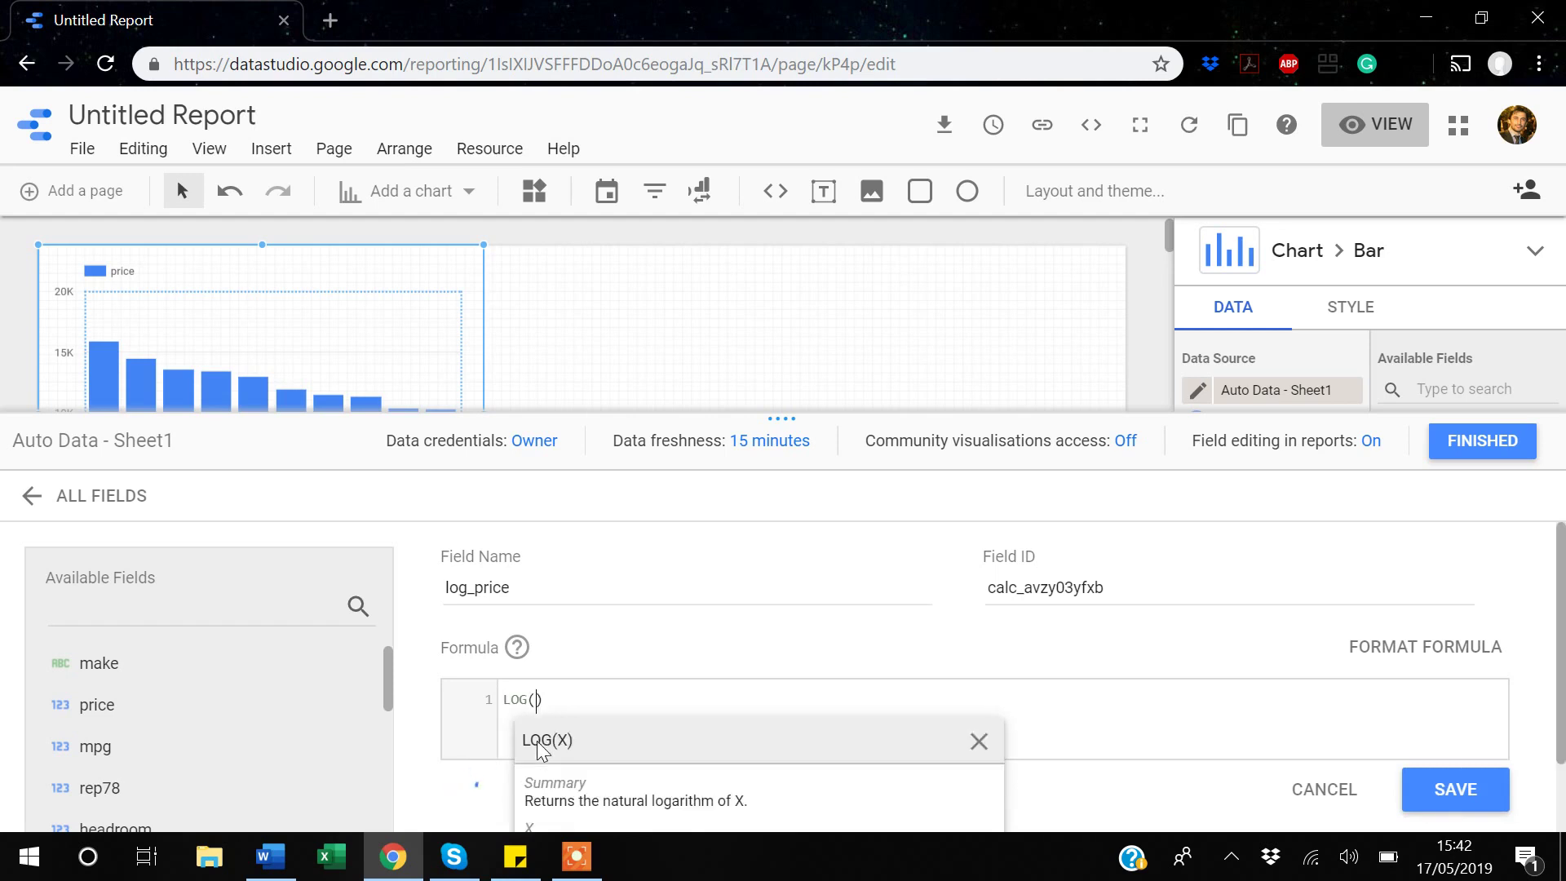
click(92, 715)
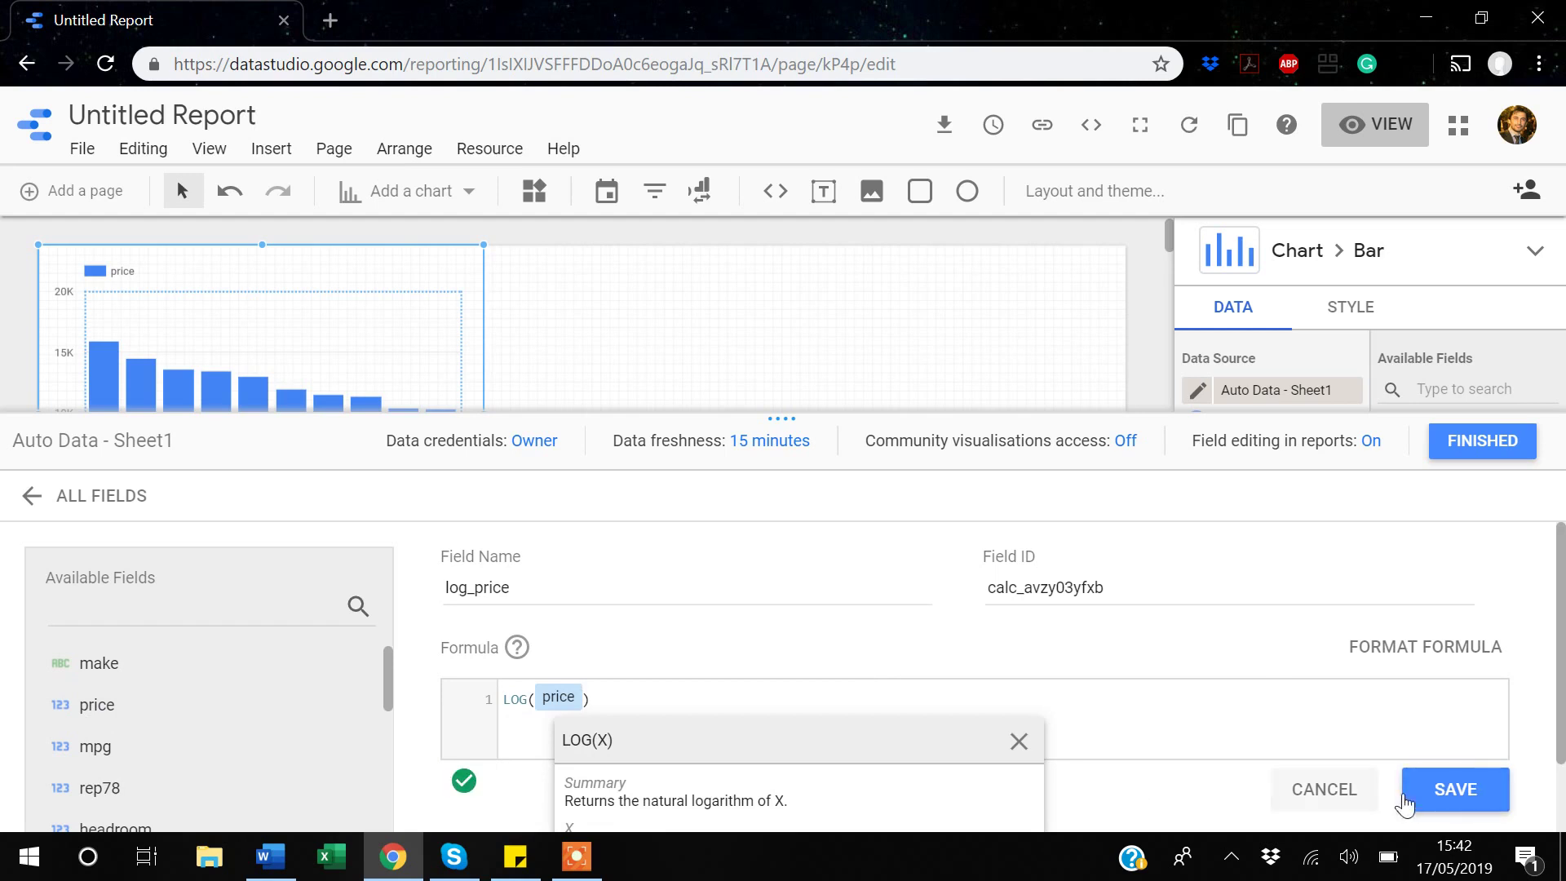
click(1443, 806)
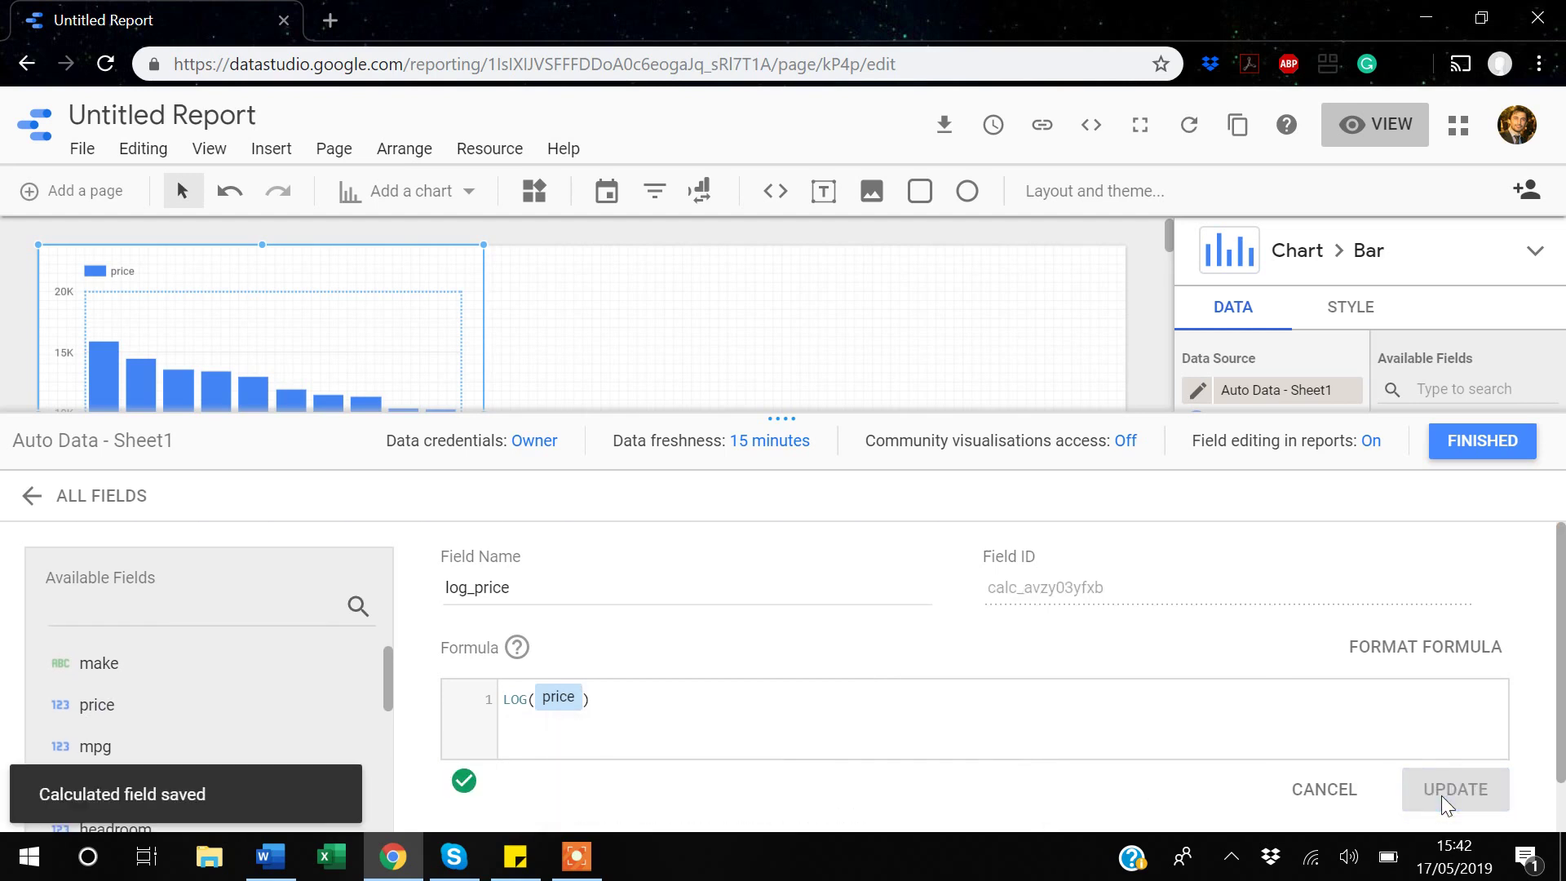
click(1482, 441)
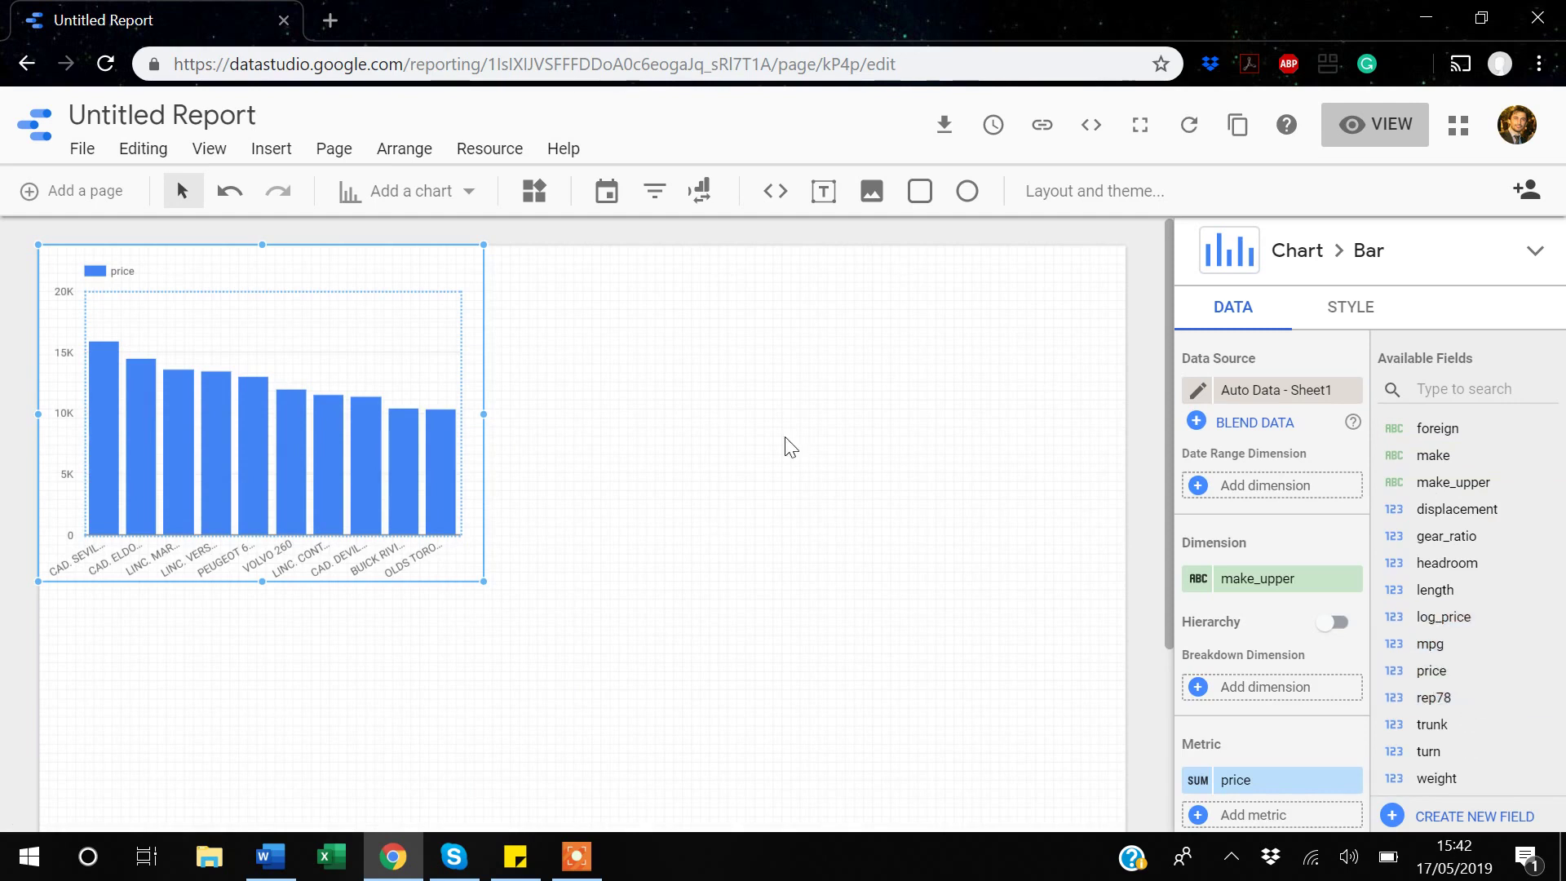
Insert a scatter chart, place it beside the bar chart and set its Metric Y to log_price.
click(269, 160)
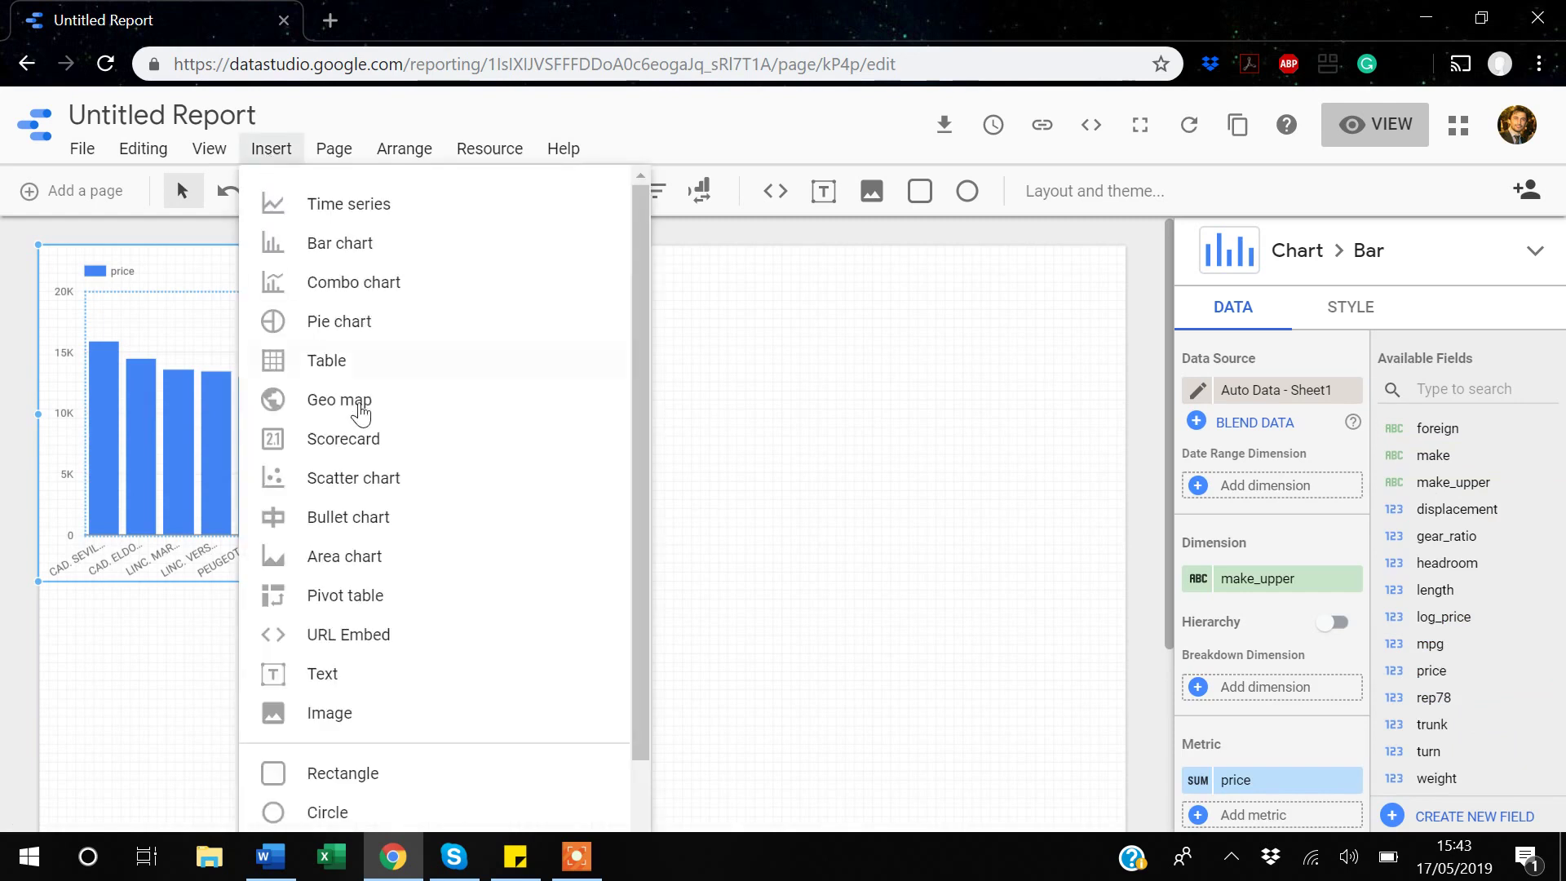
click(343, 485)
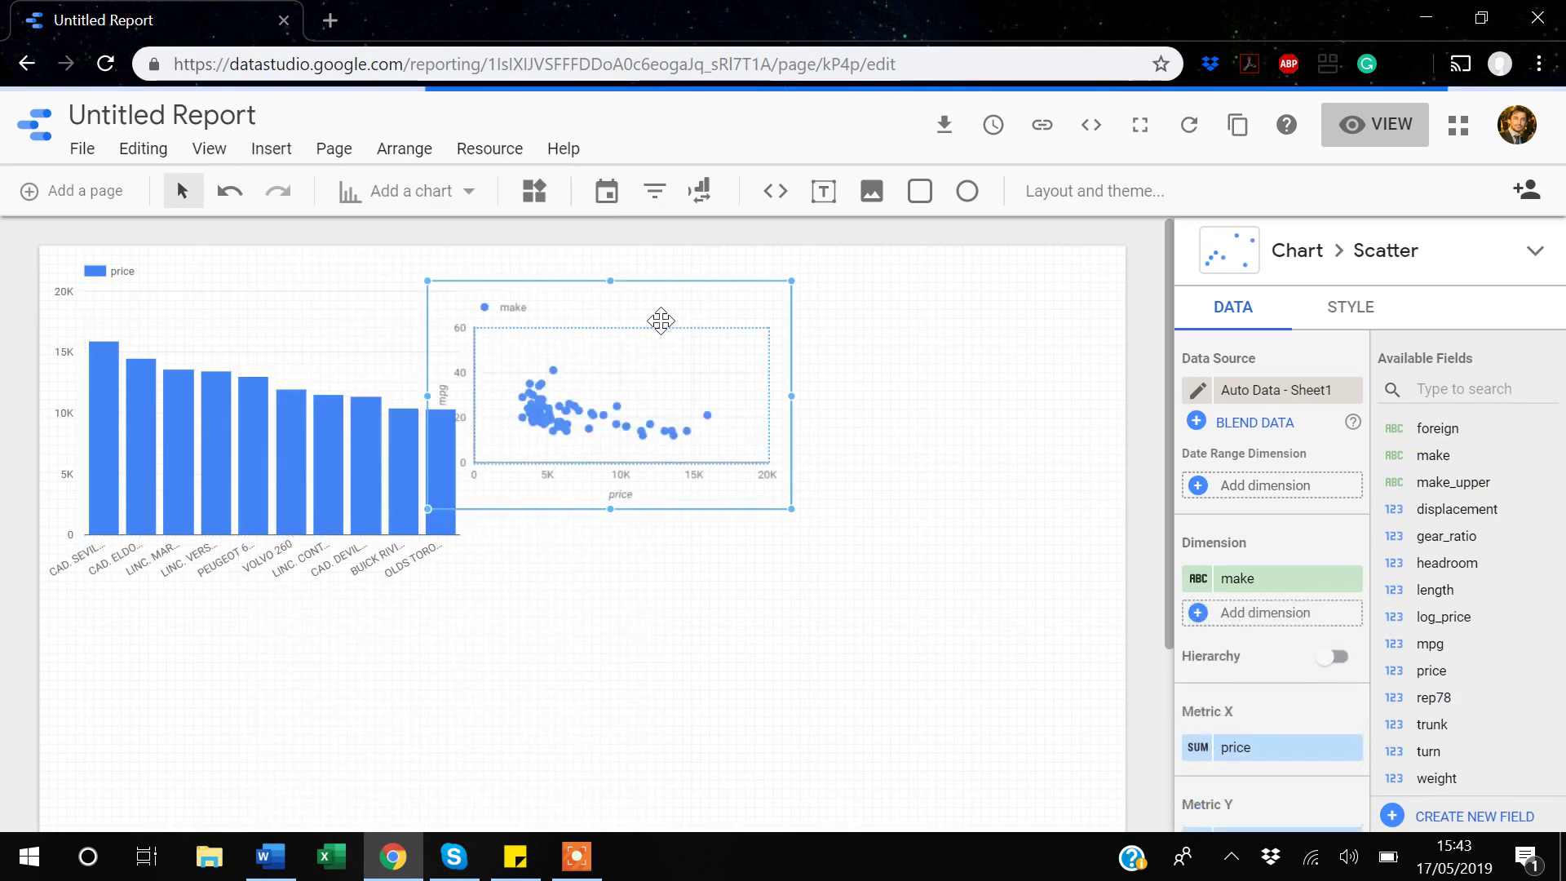
drag(665, 313, 826, 330)
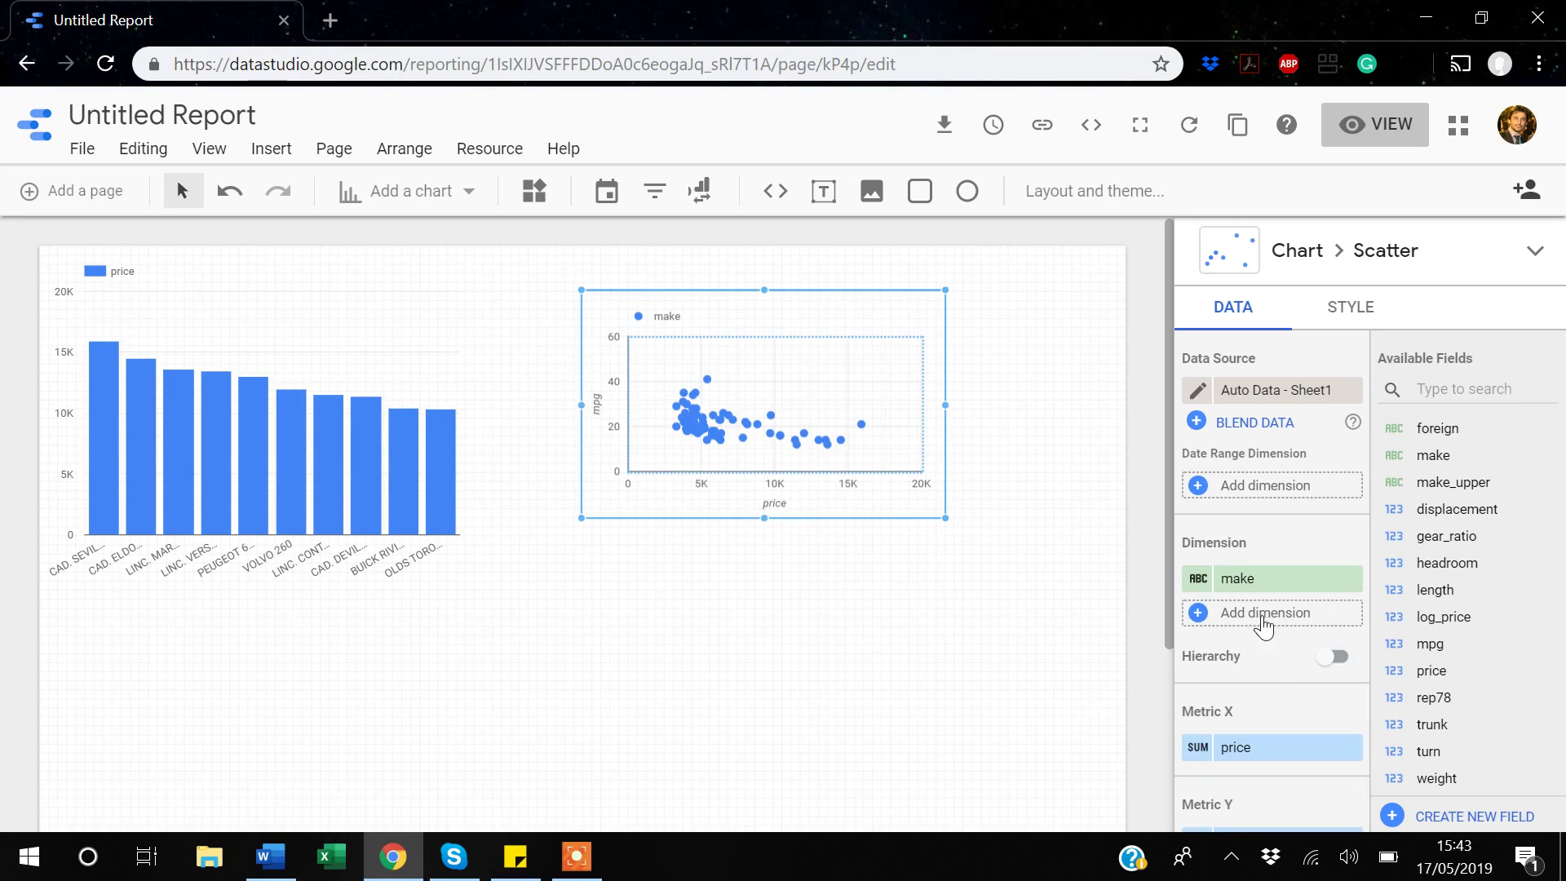
scroll(1264, 624, down, 3)
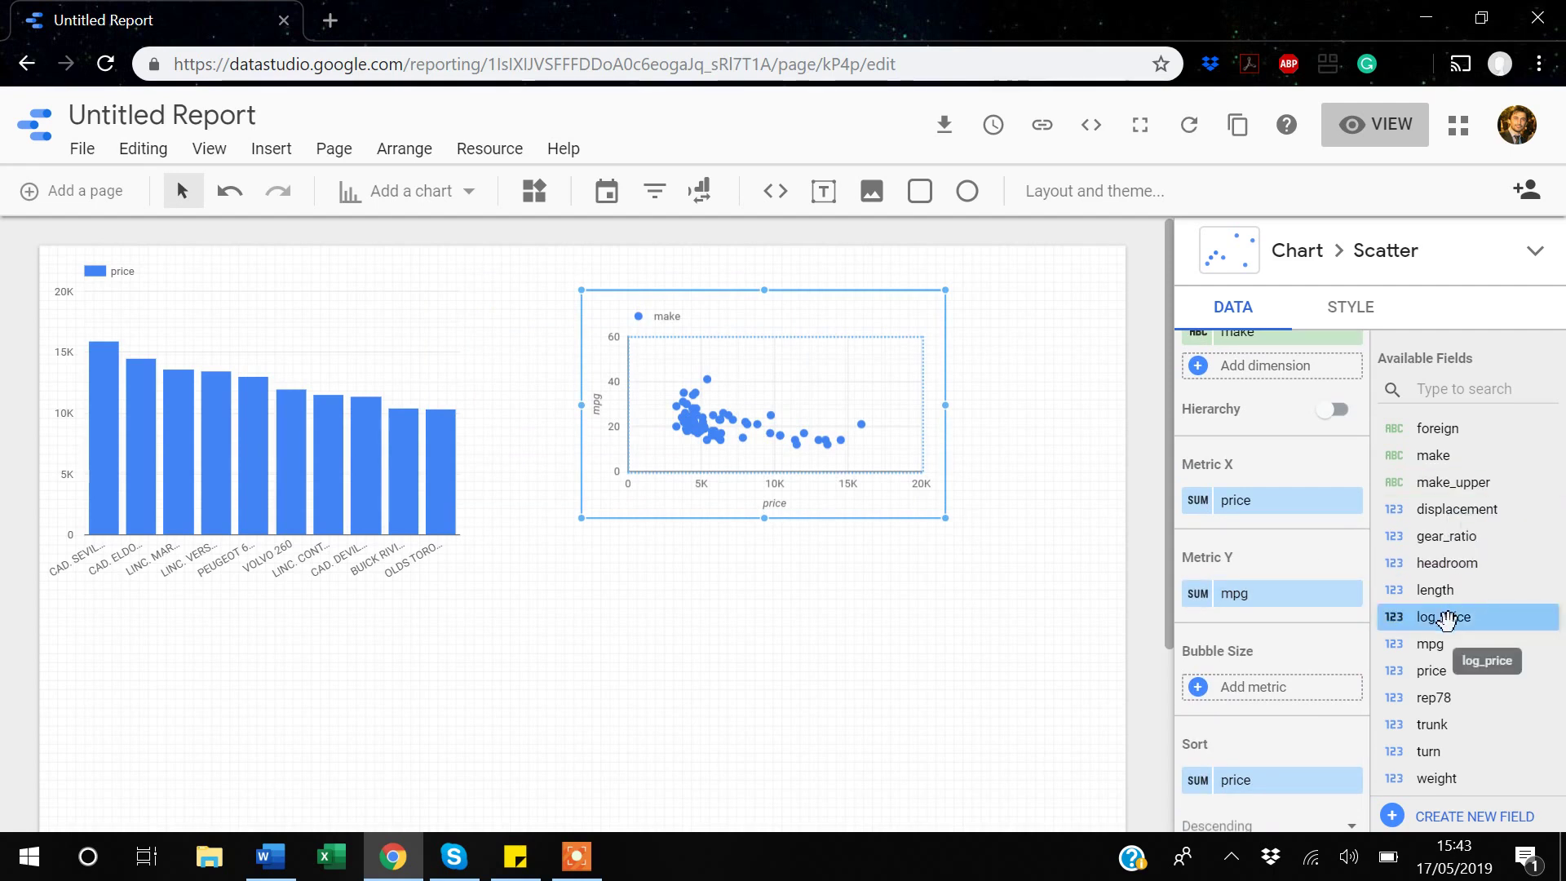
drag(1445, 620, 1256, 597)
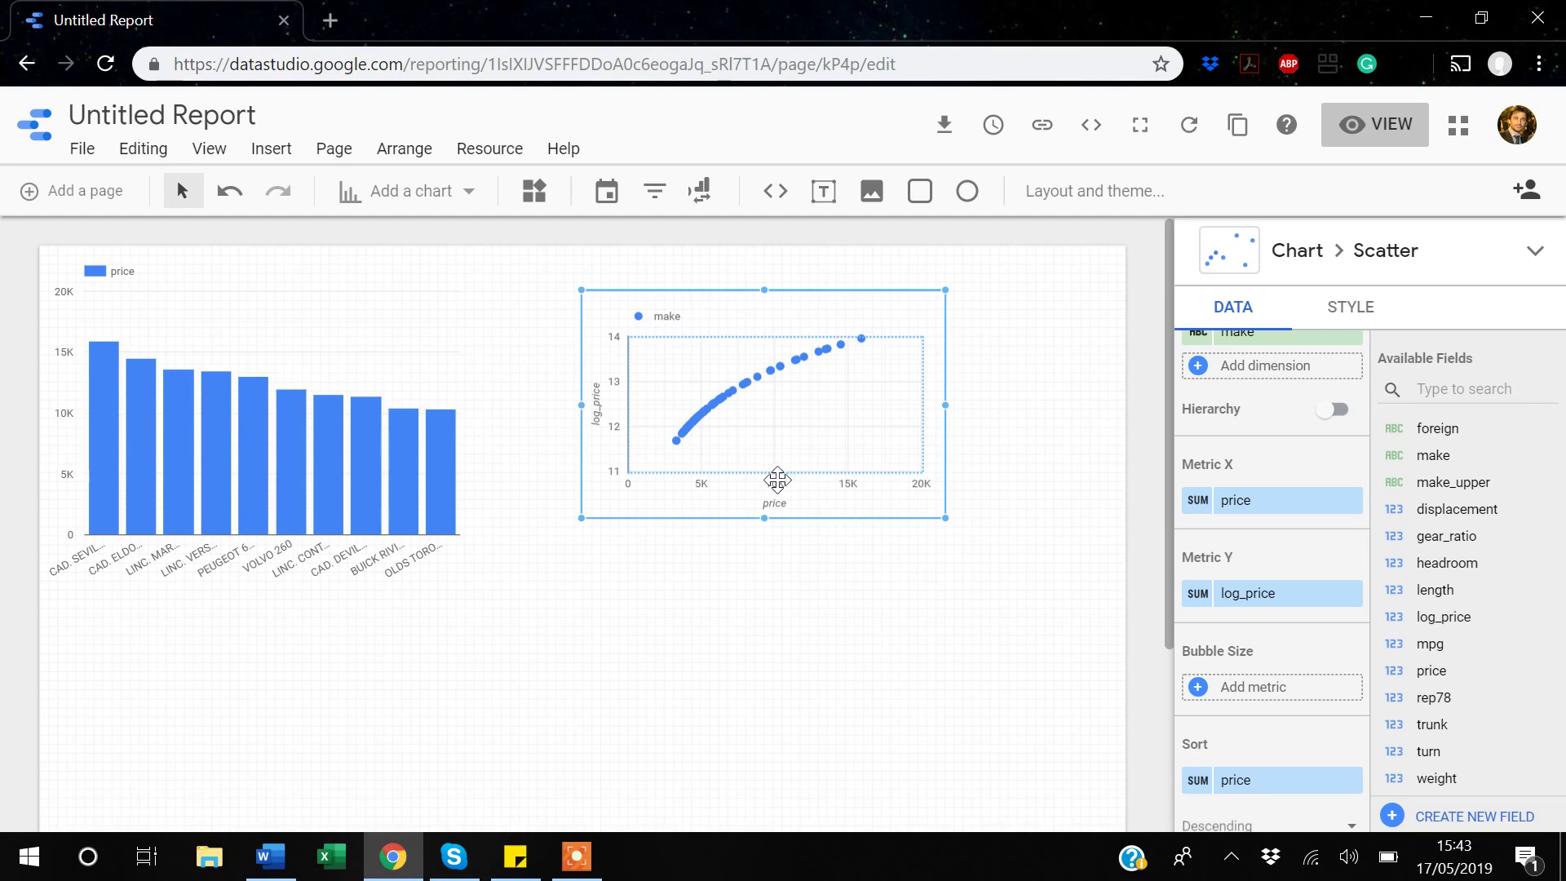
Create and save a calculated field named price_mpg that adds the price and mpg fields.
click(1482, 817)
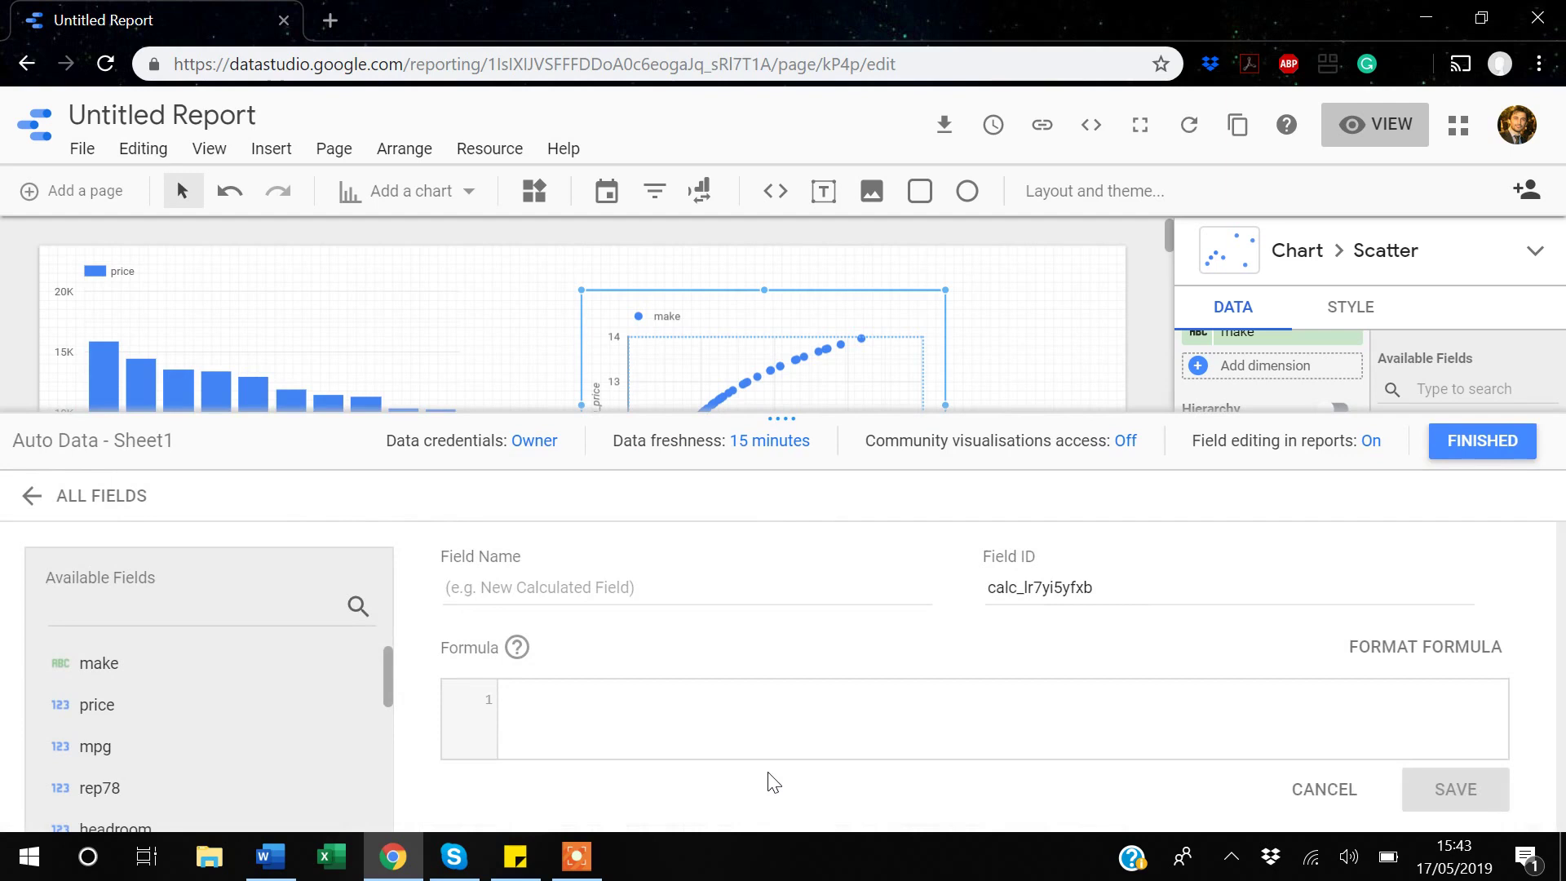
click(586, 586)
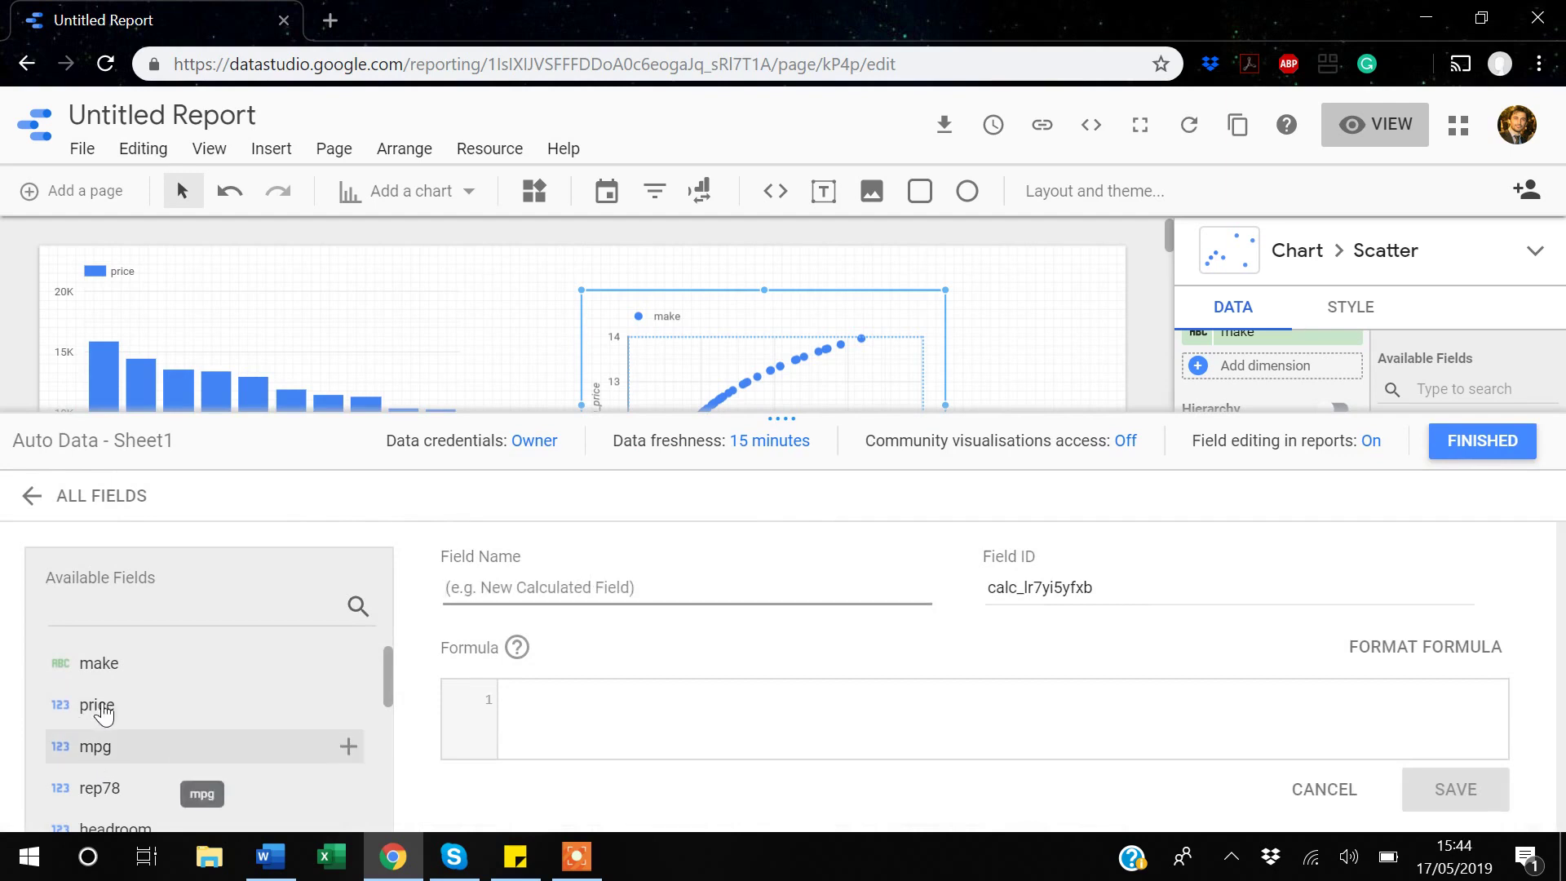
text(pro)
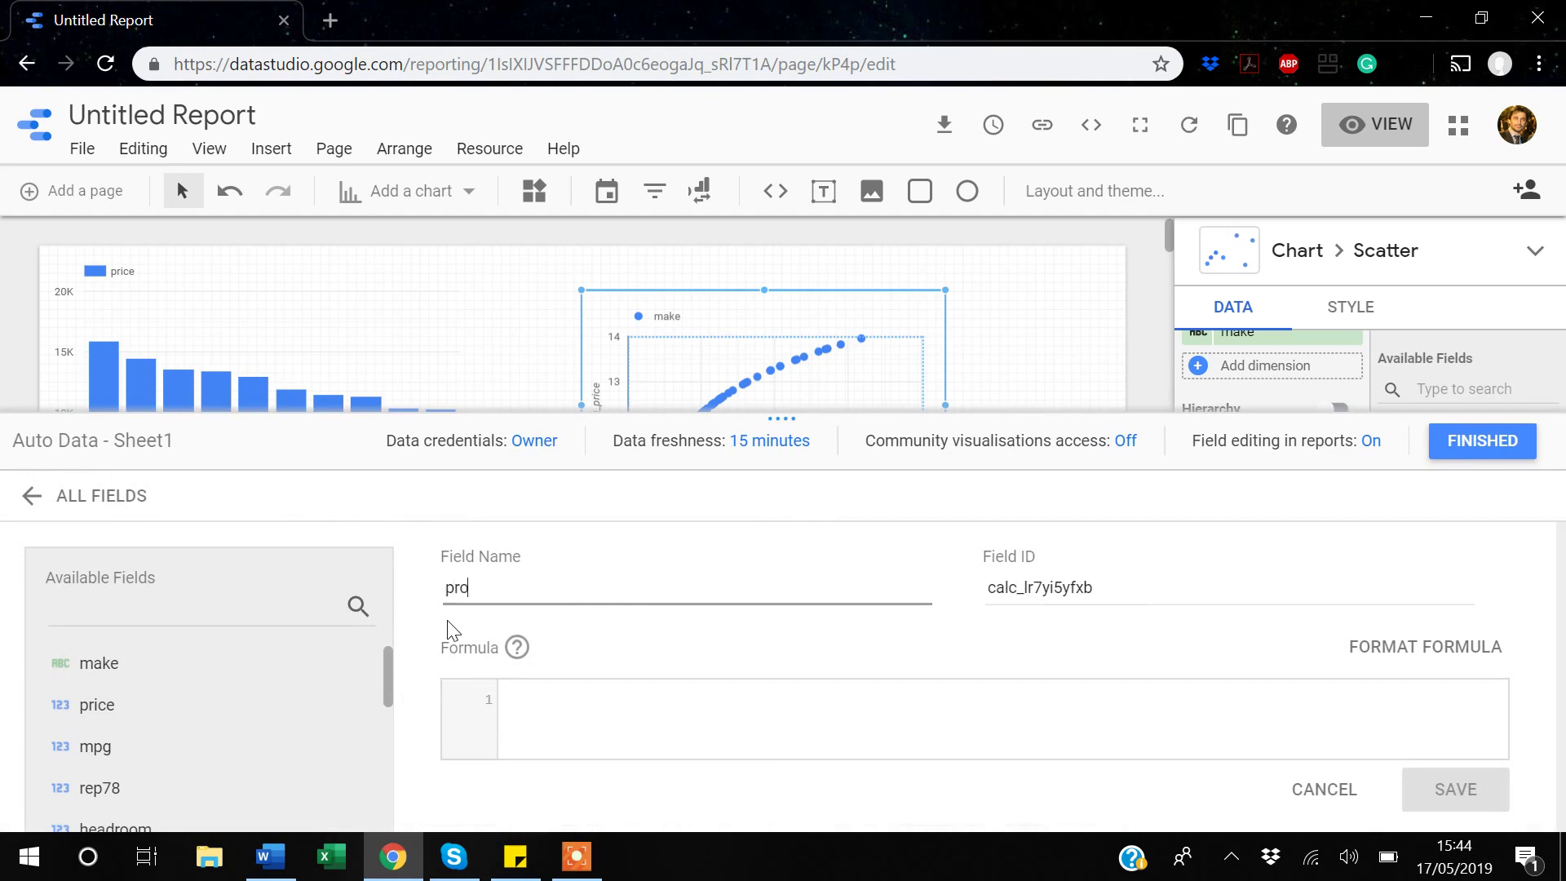
text(ce)
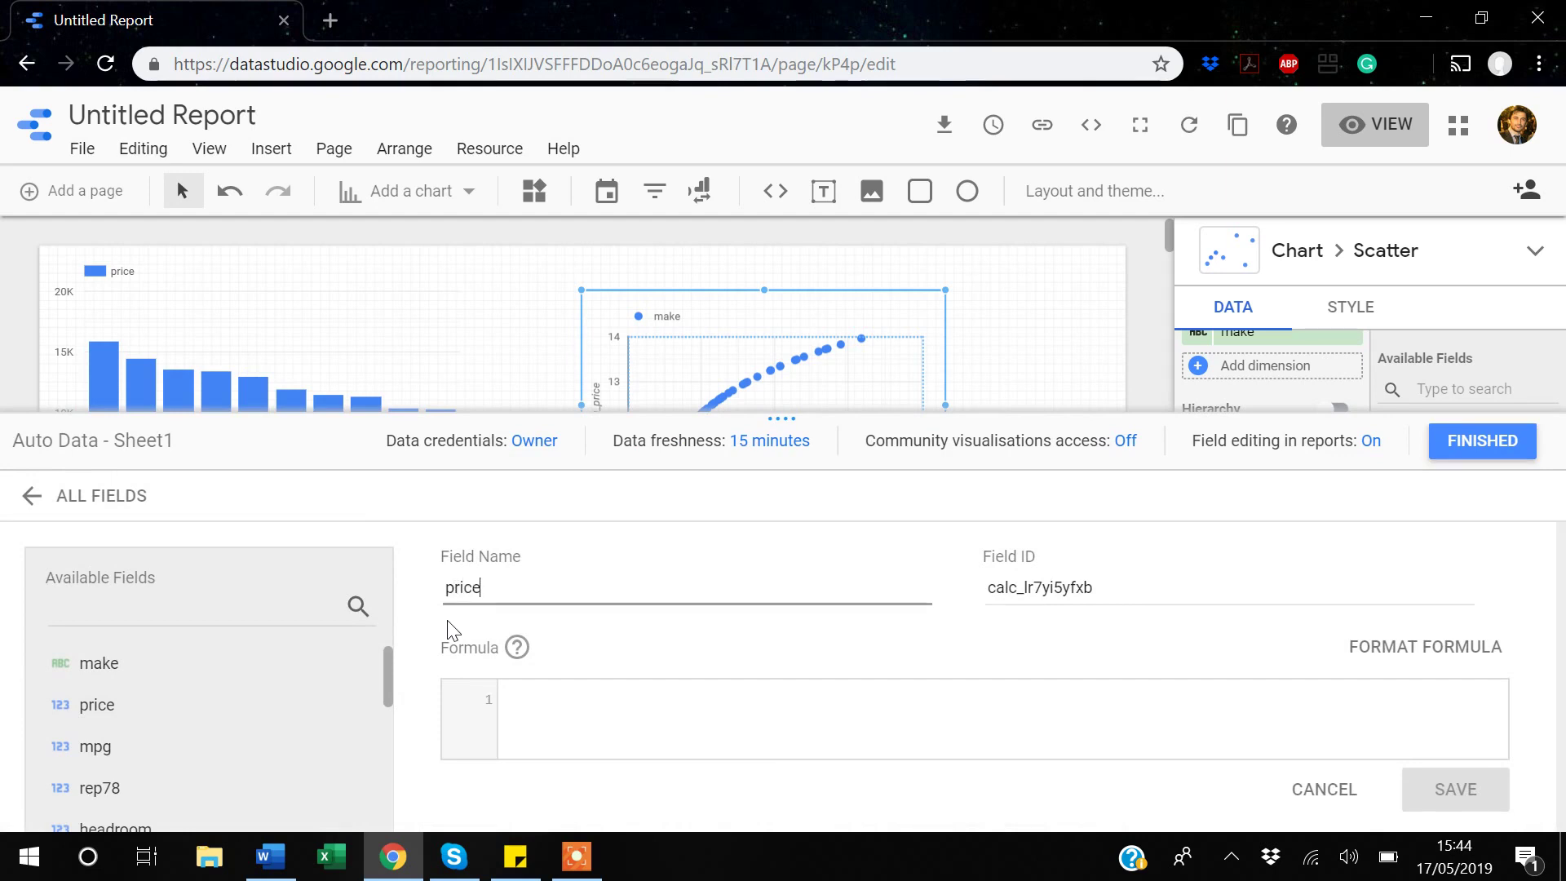
text(_mpg)
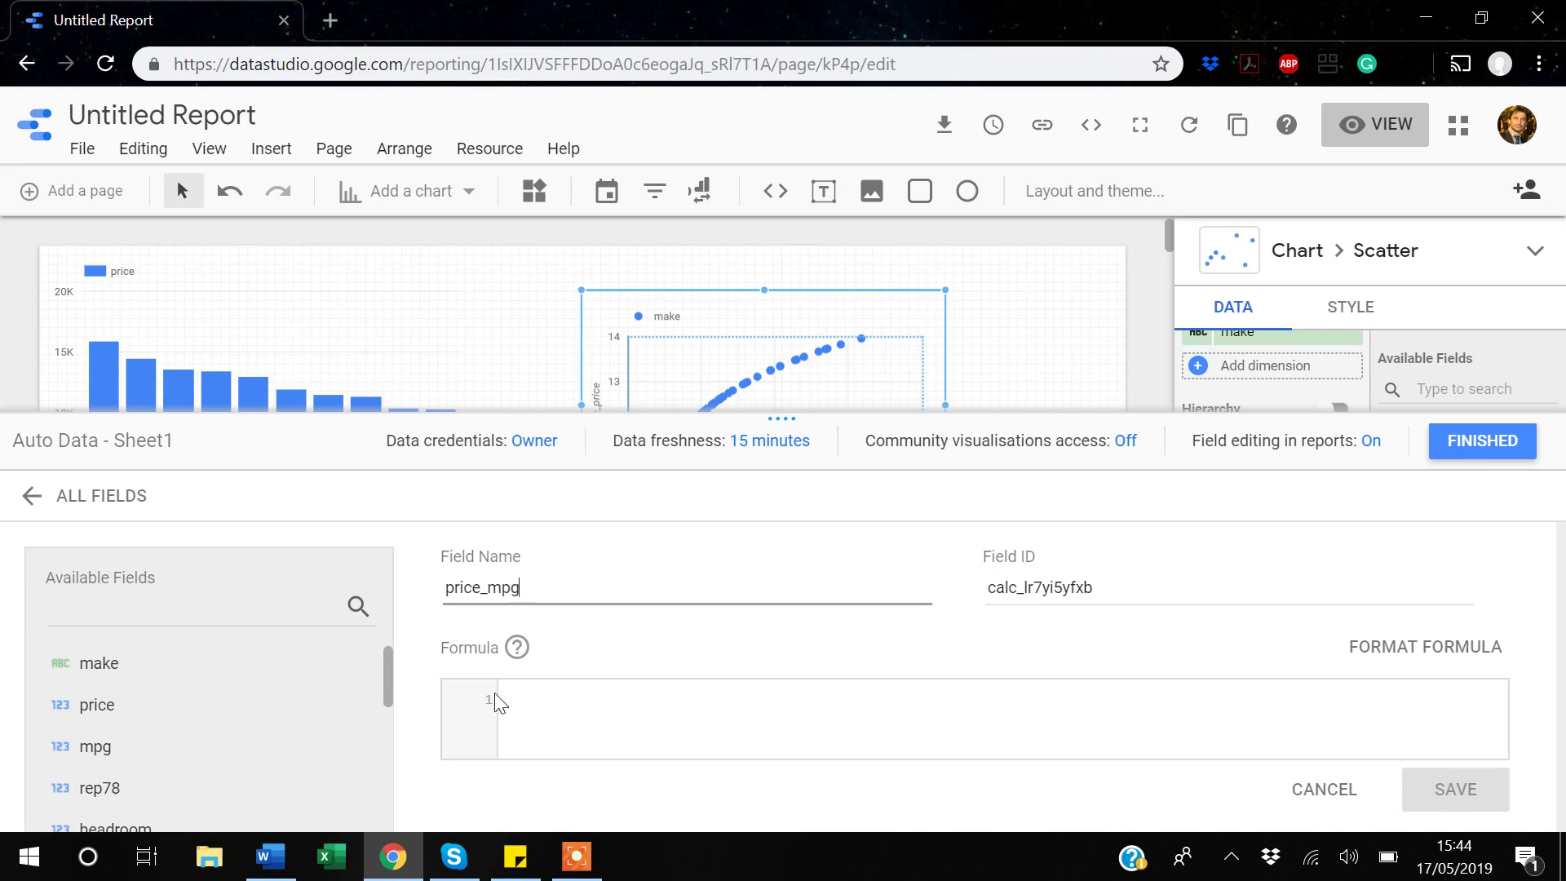
click(527, 684)
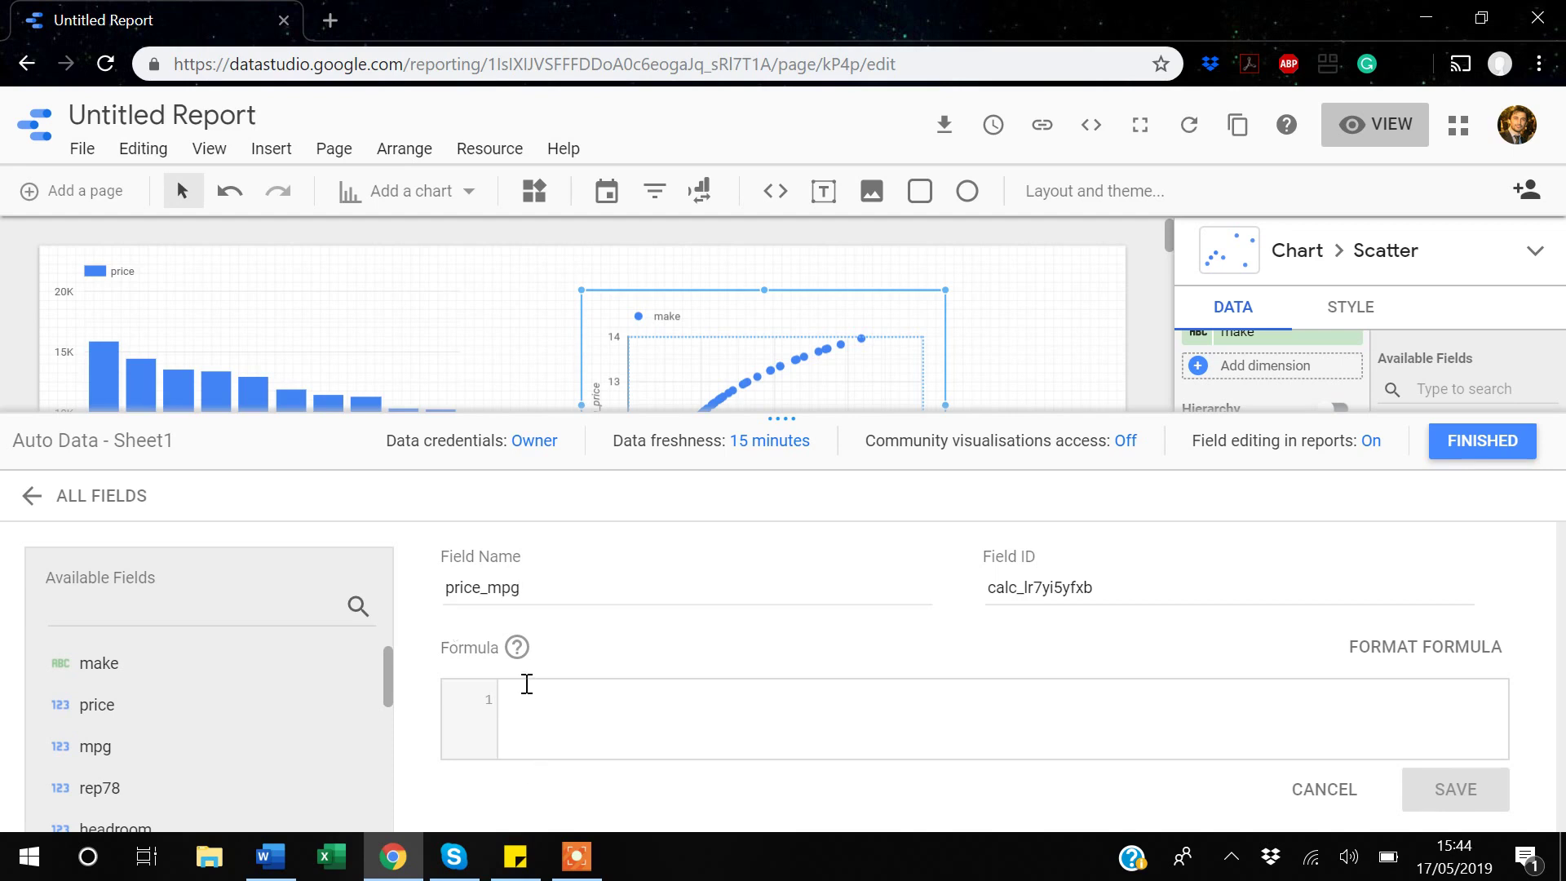
click(104, 717)
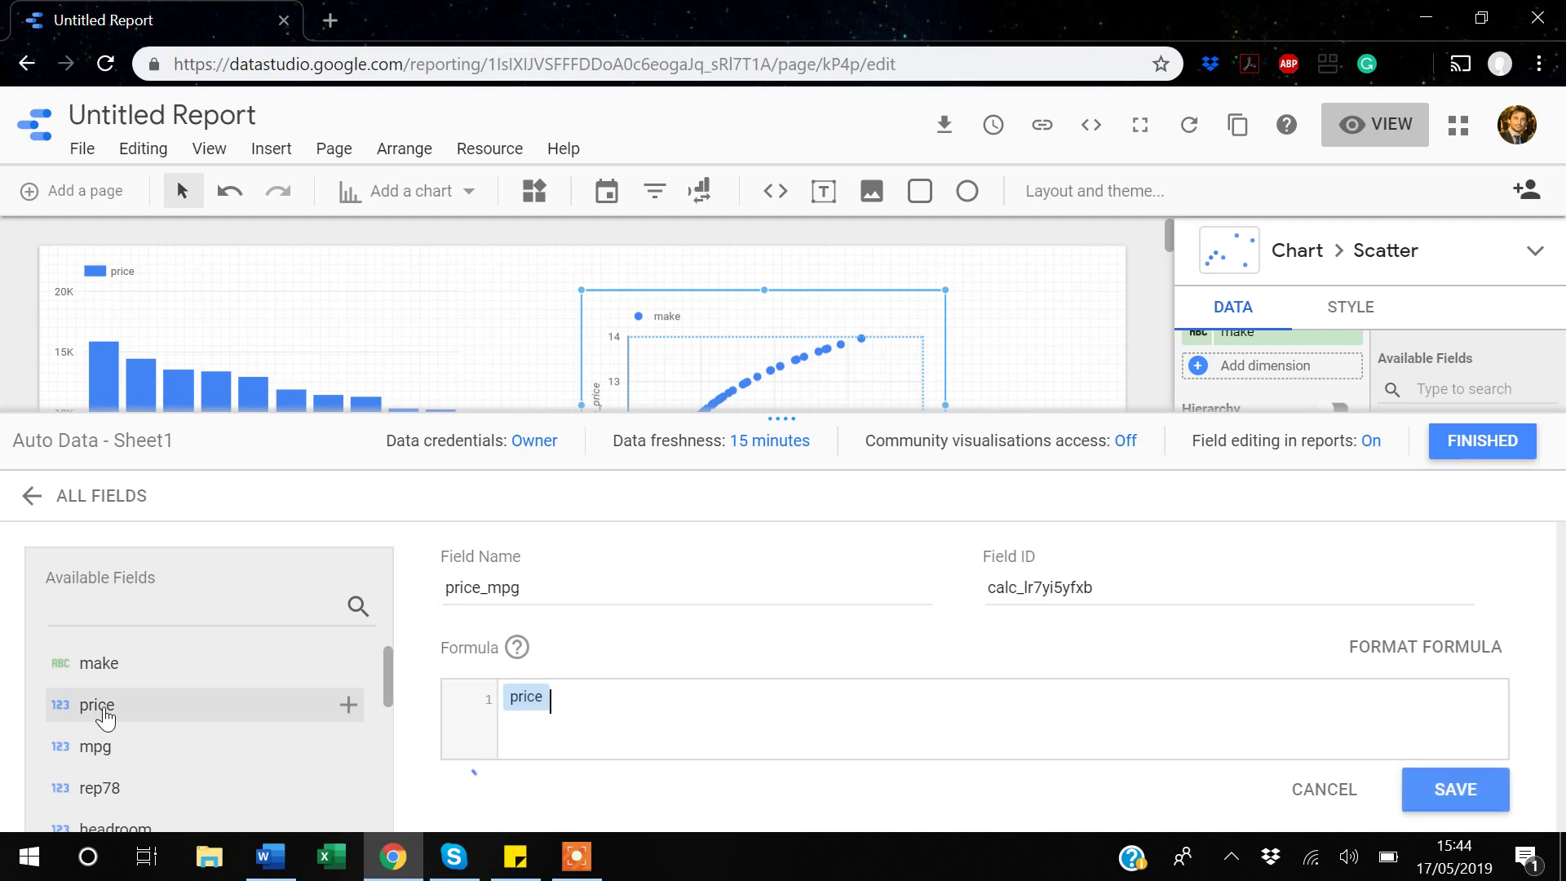
text(+)
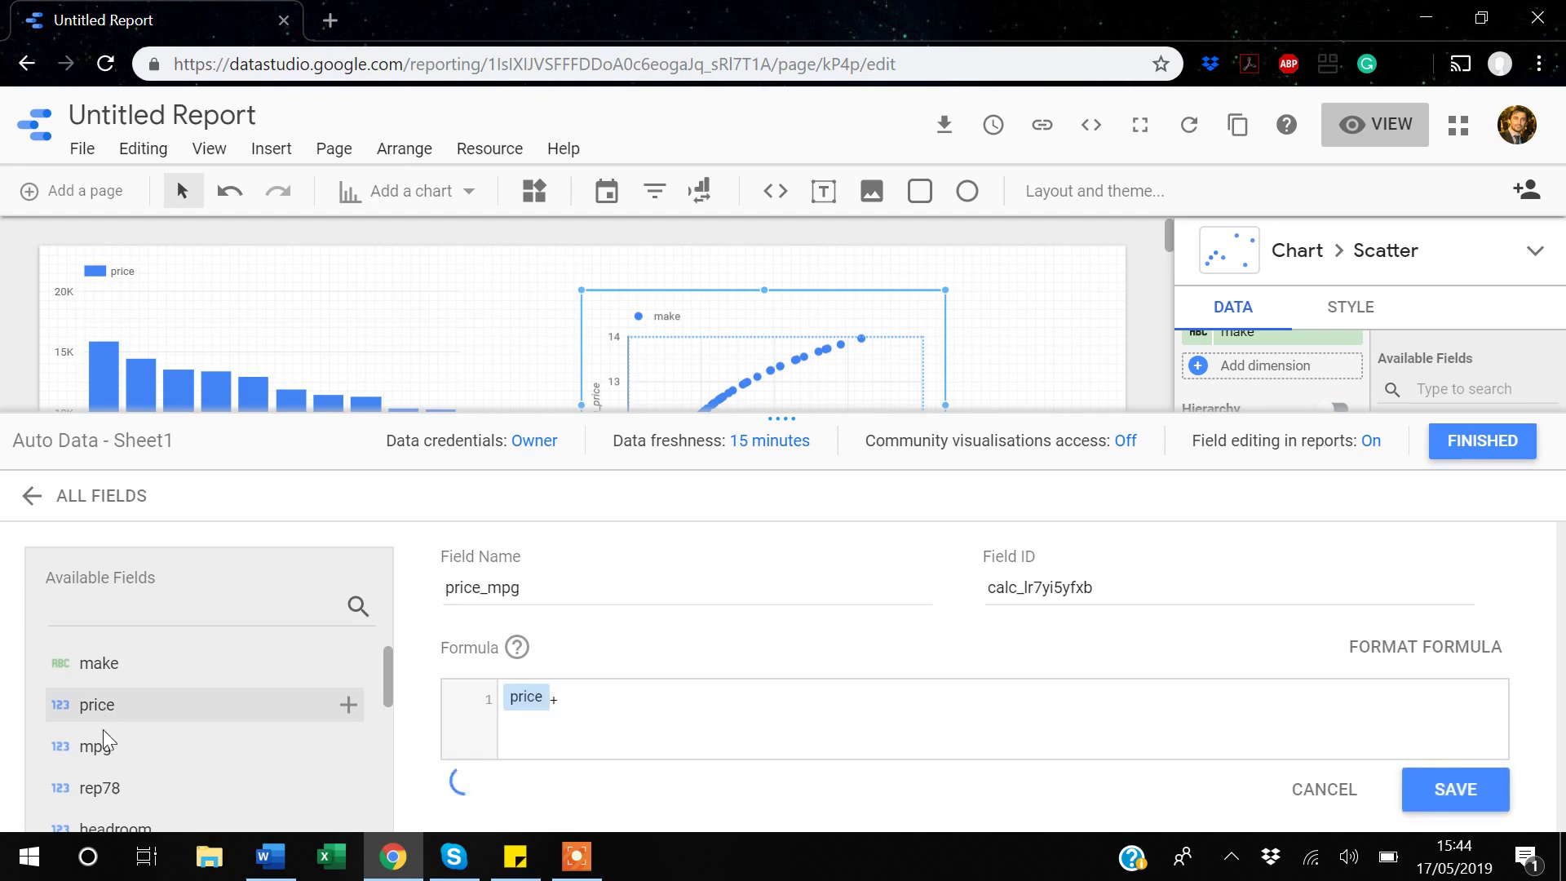
click(102, 757)
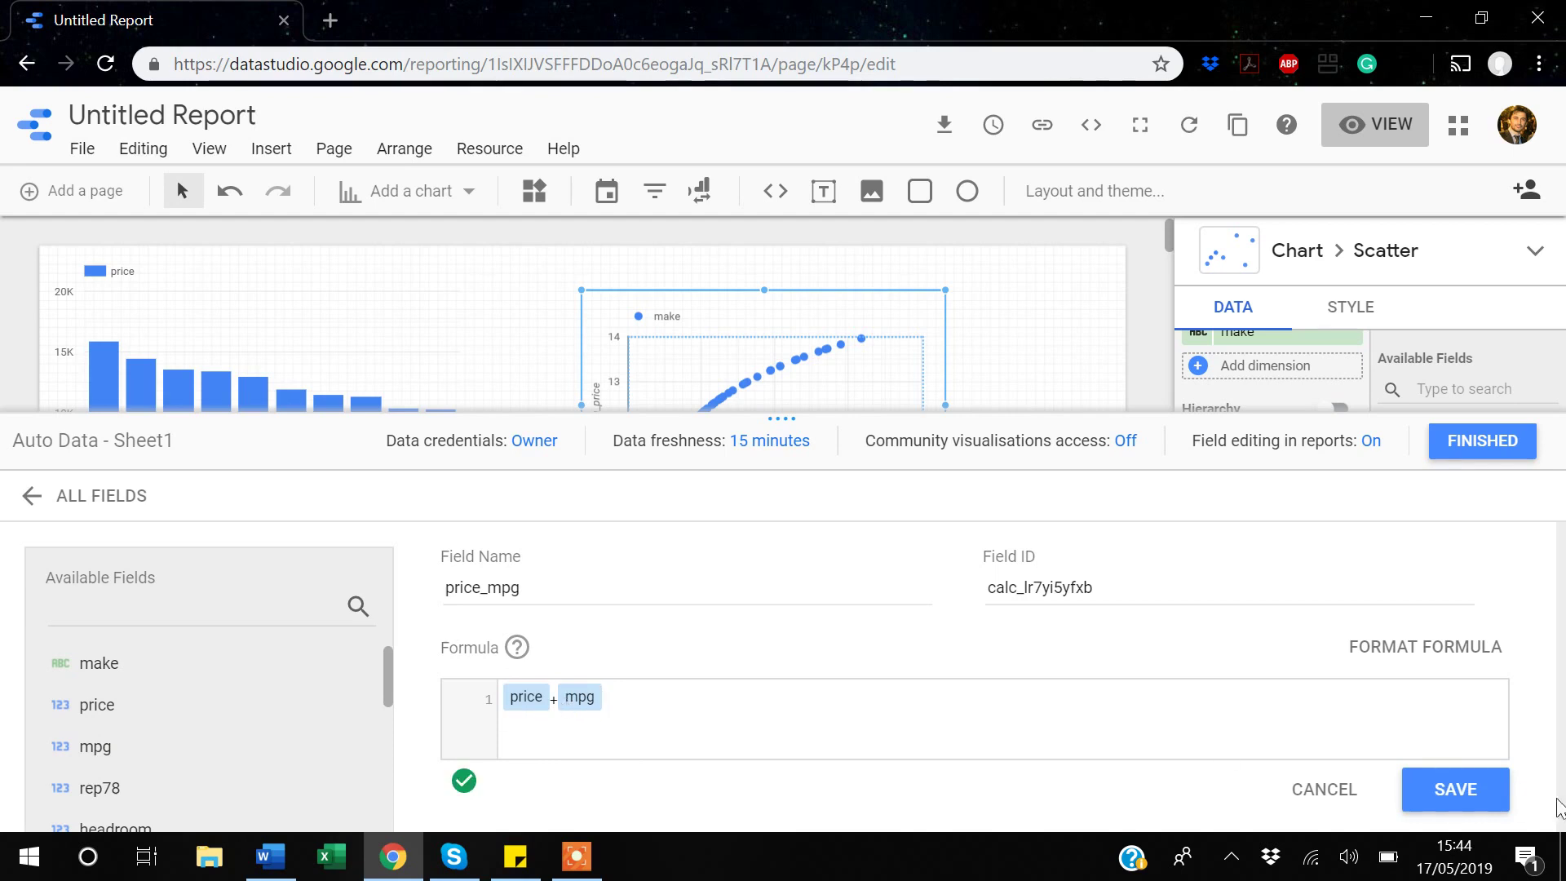
click(1473, 789)
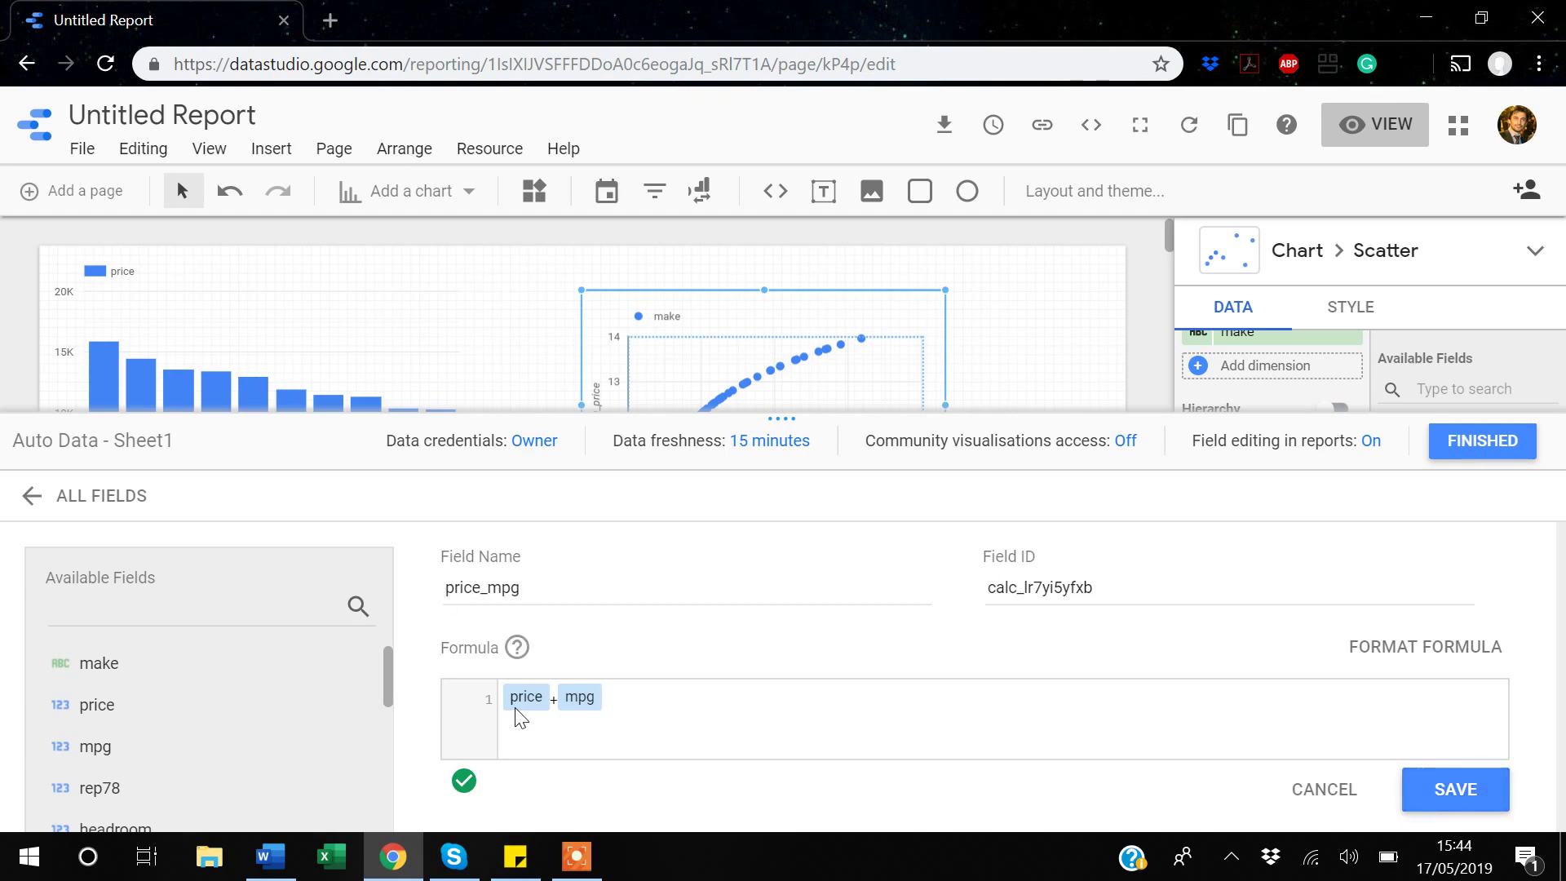
click(602, 703)
click(1480, 780)
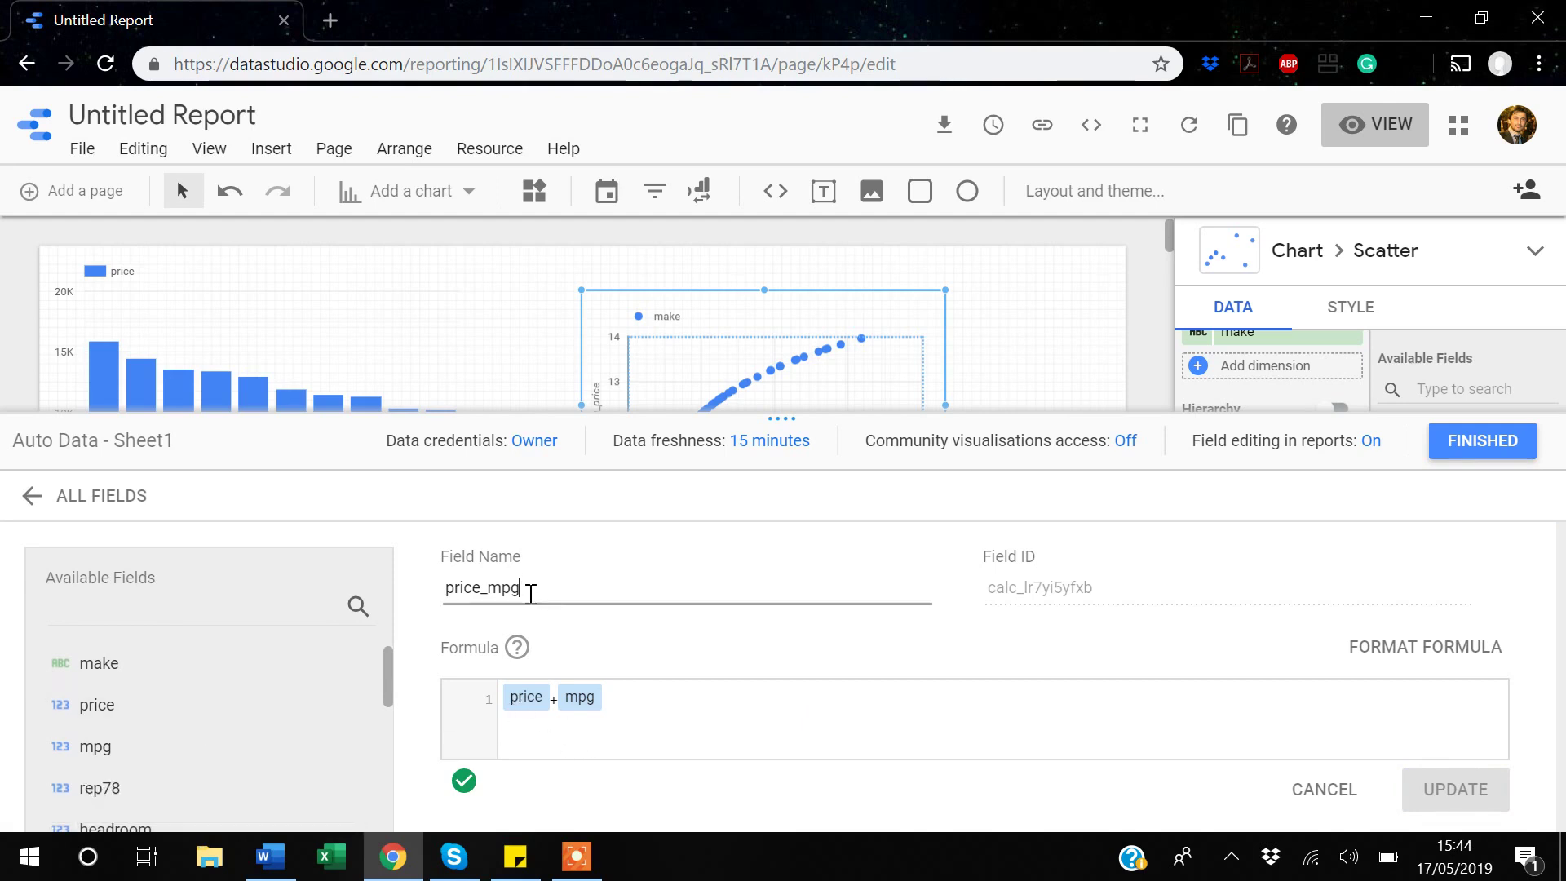
Rename the price_mpg calculated field to log_price_mpg, change its formula to LOG(price+mpg), save the update and finish field editing.
click(447, 589)
text(log_)
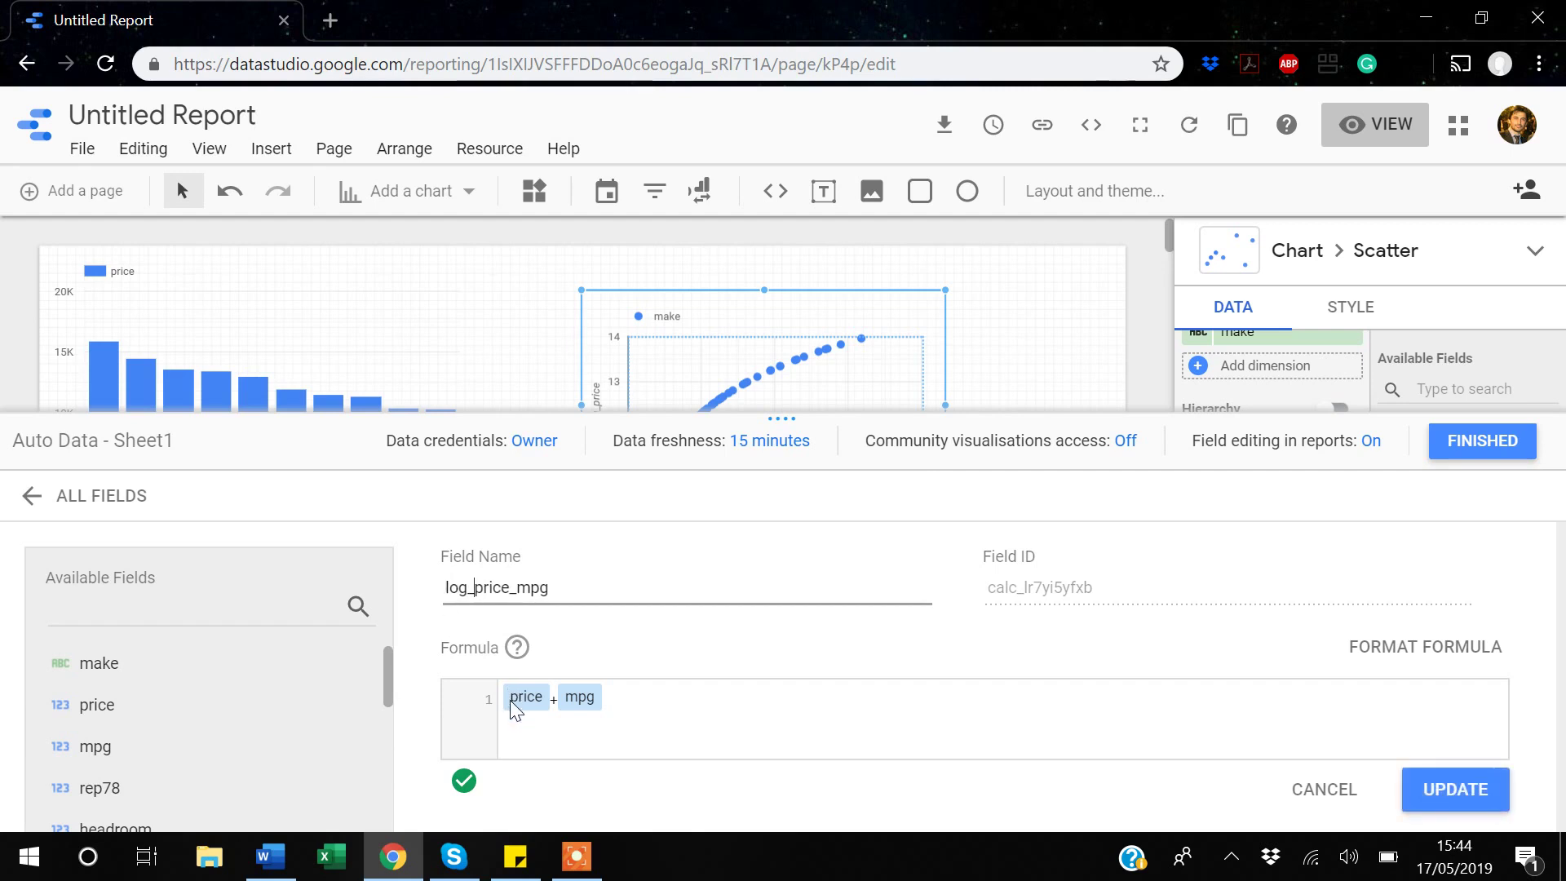
click(511, 700)
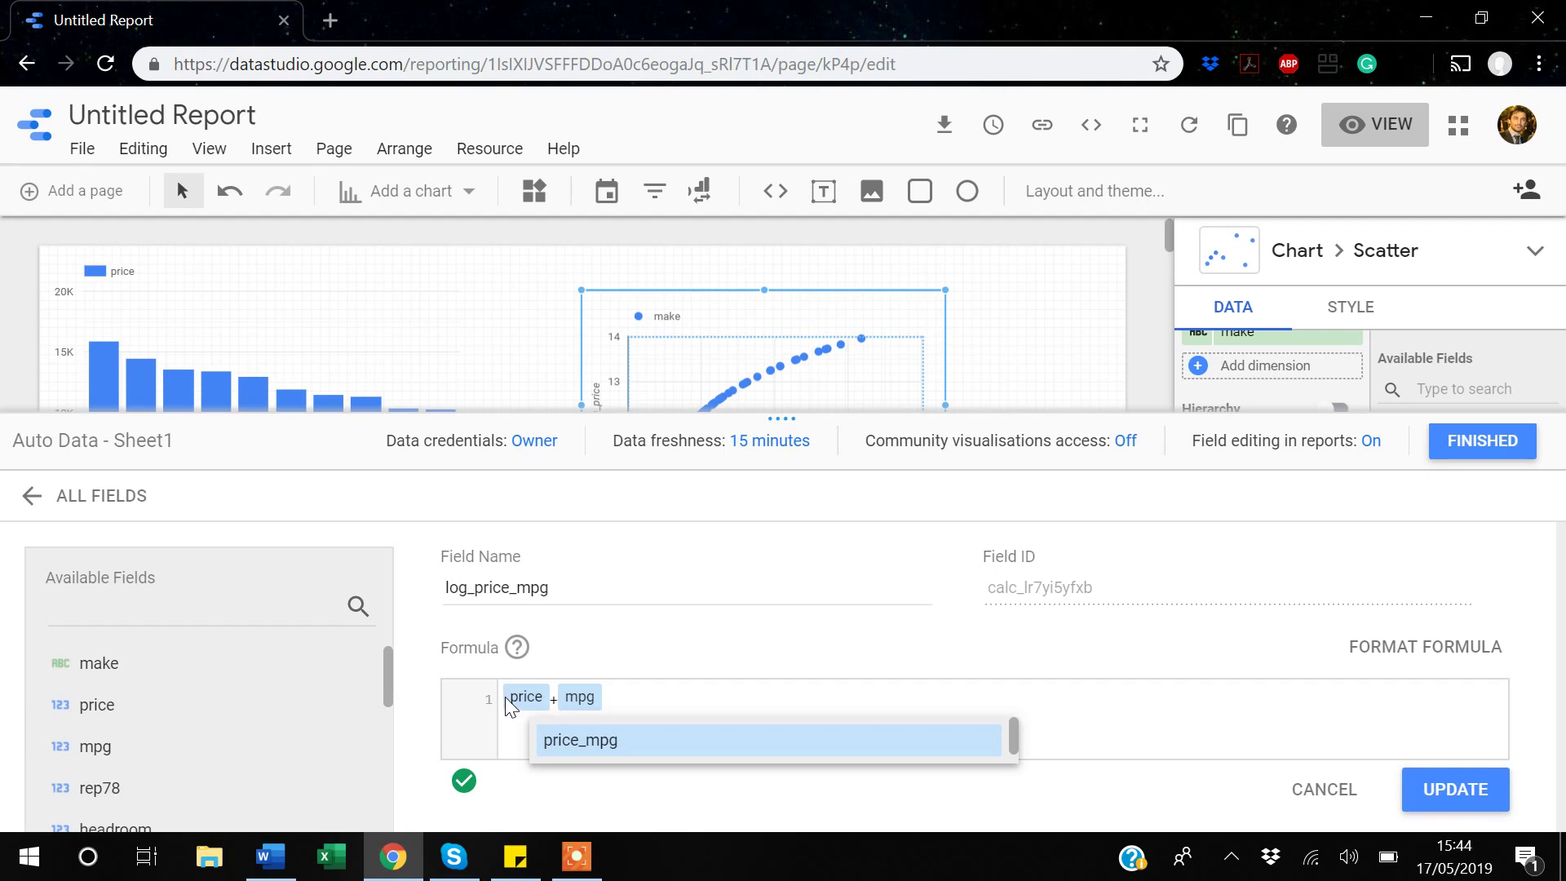
click(616, 701)
key(Escape)
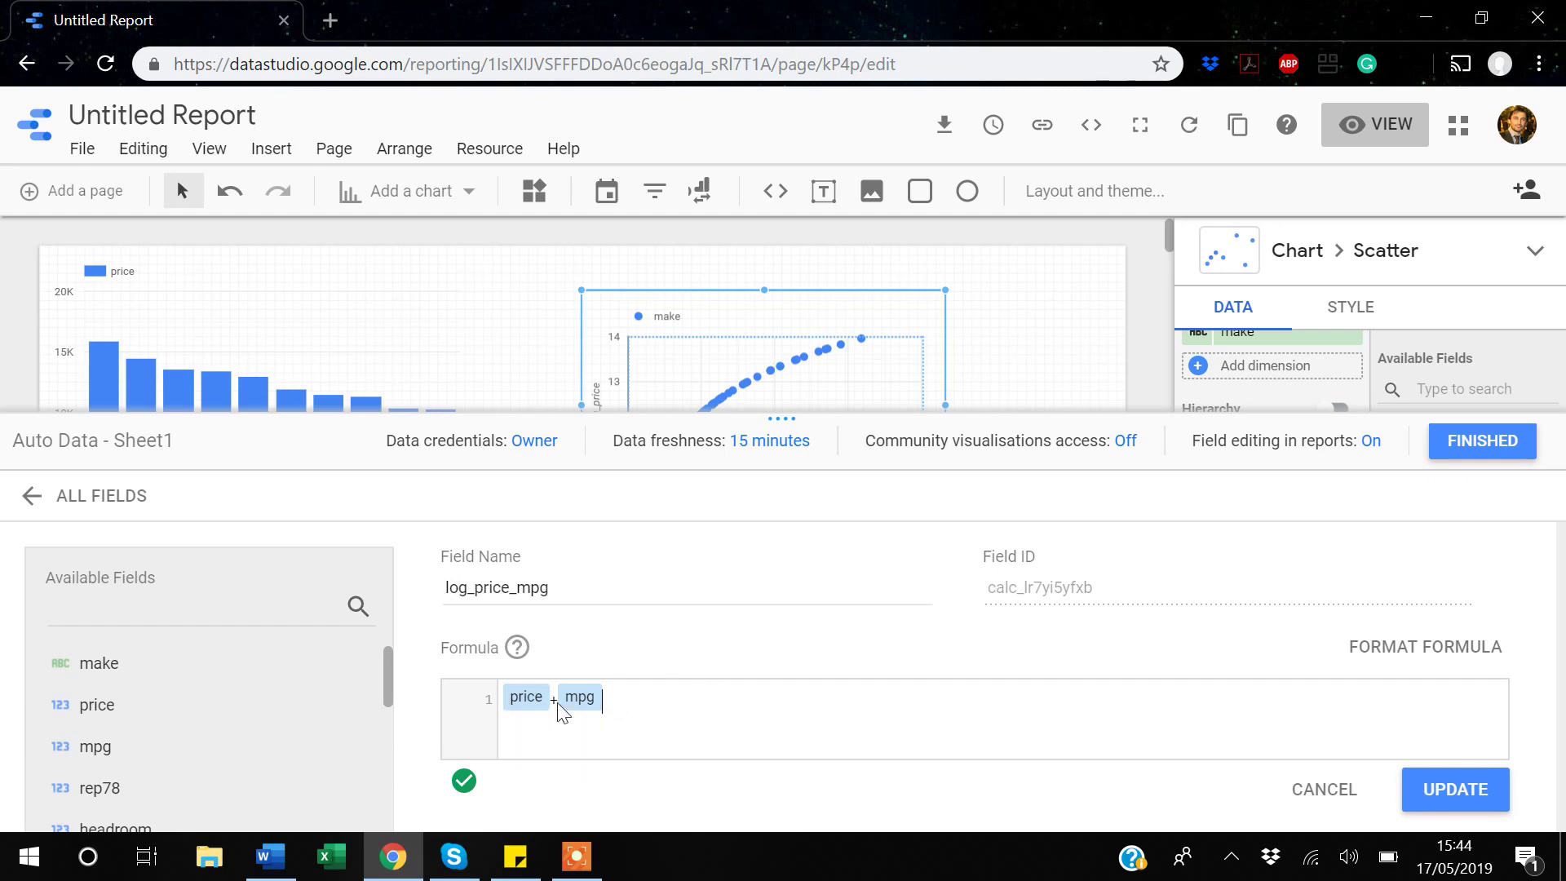
click(510, 698)
text(log)
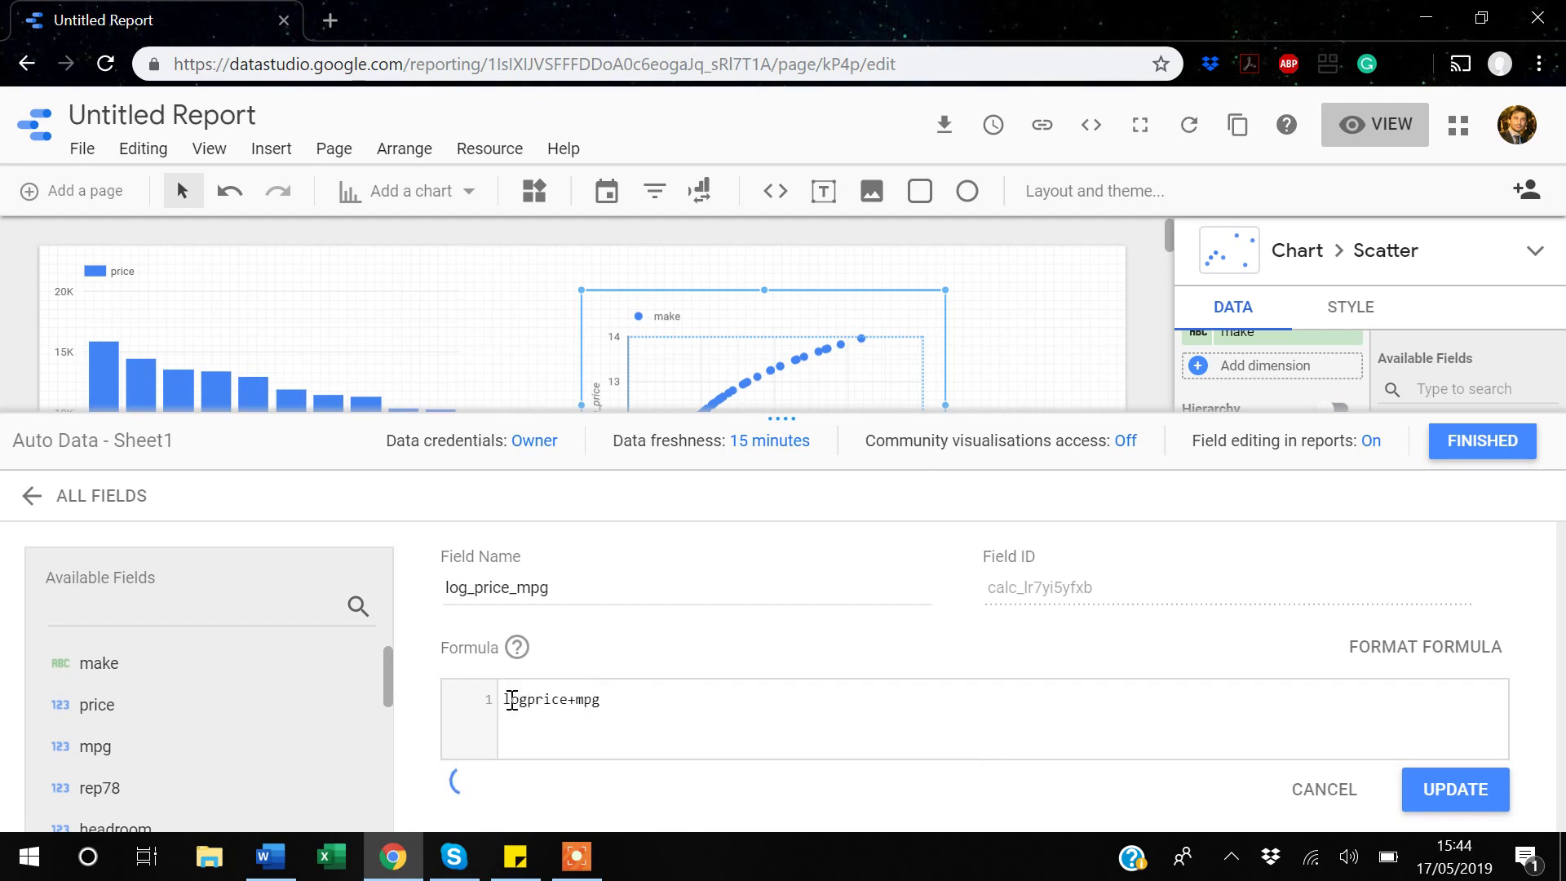
text(()
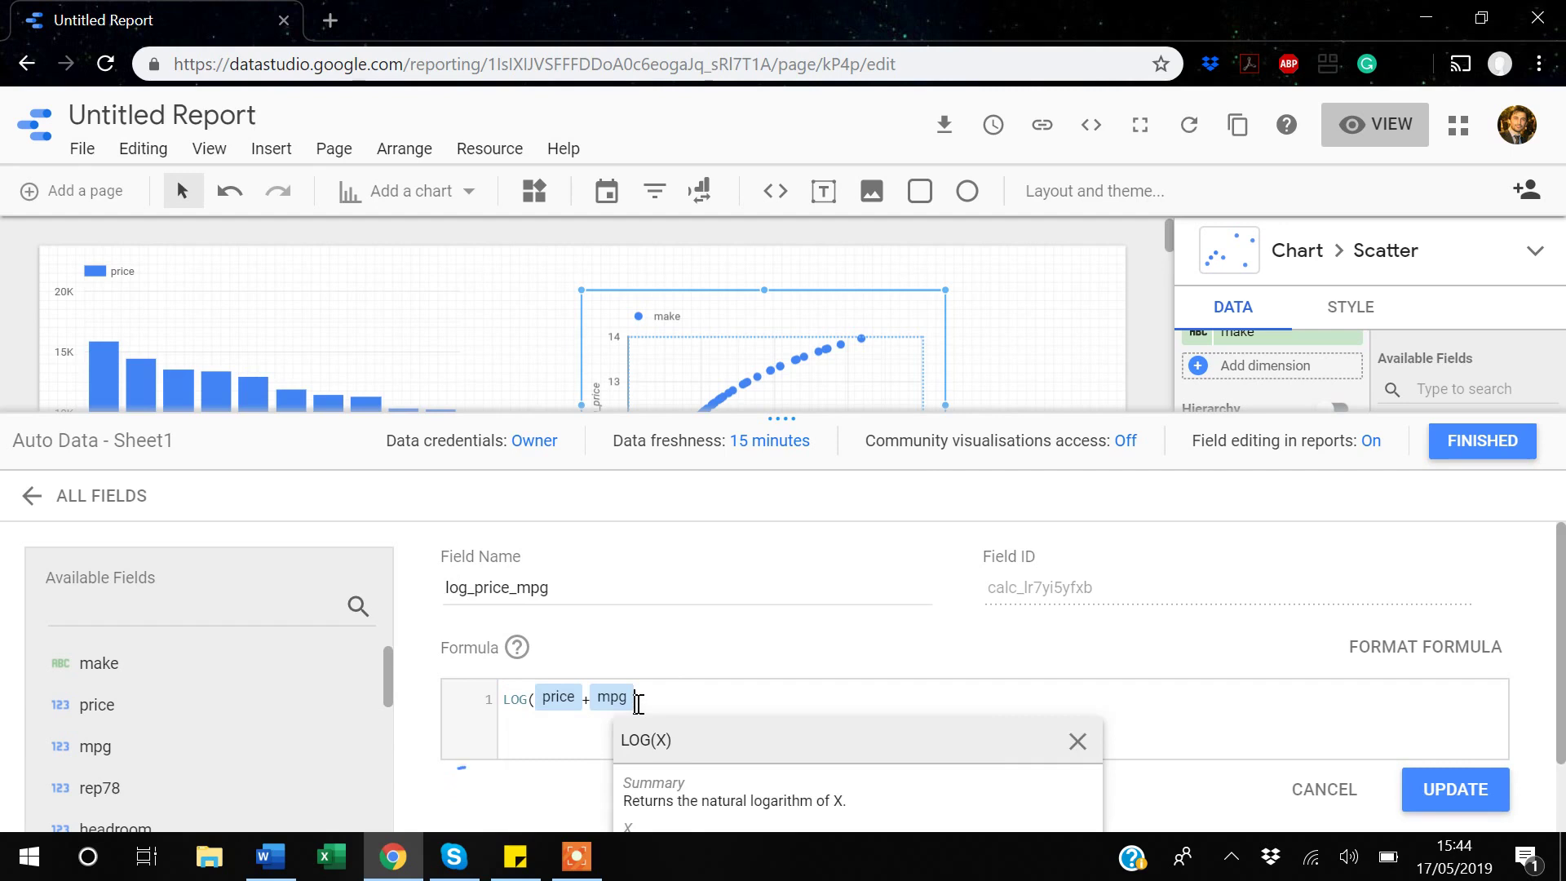
click(639, 704)
text(_)
key(BackSpace)
text())
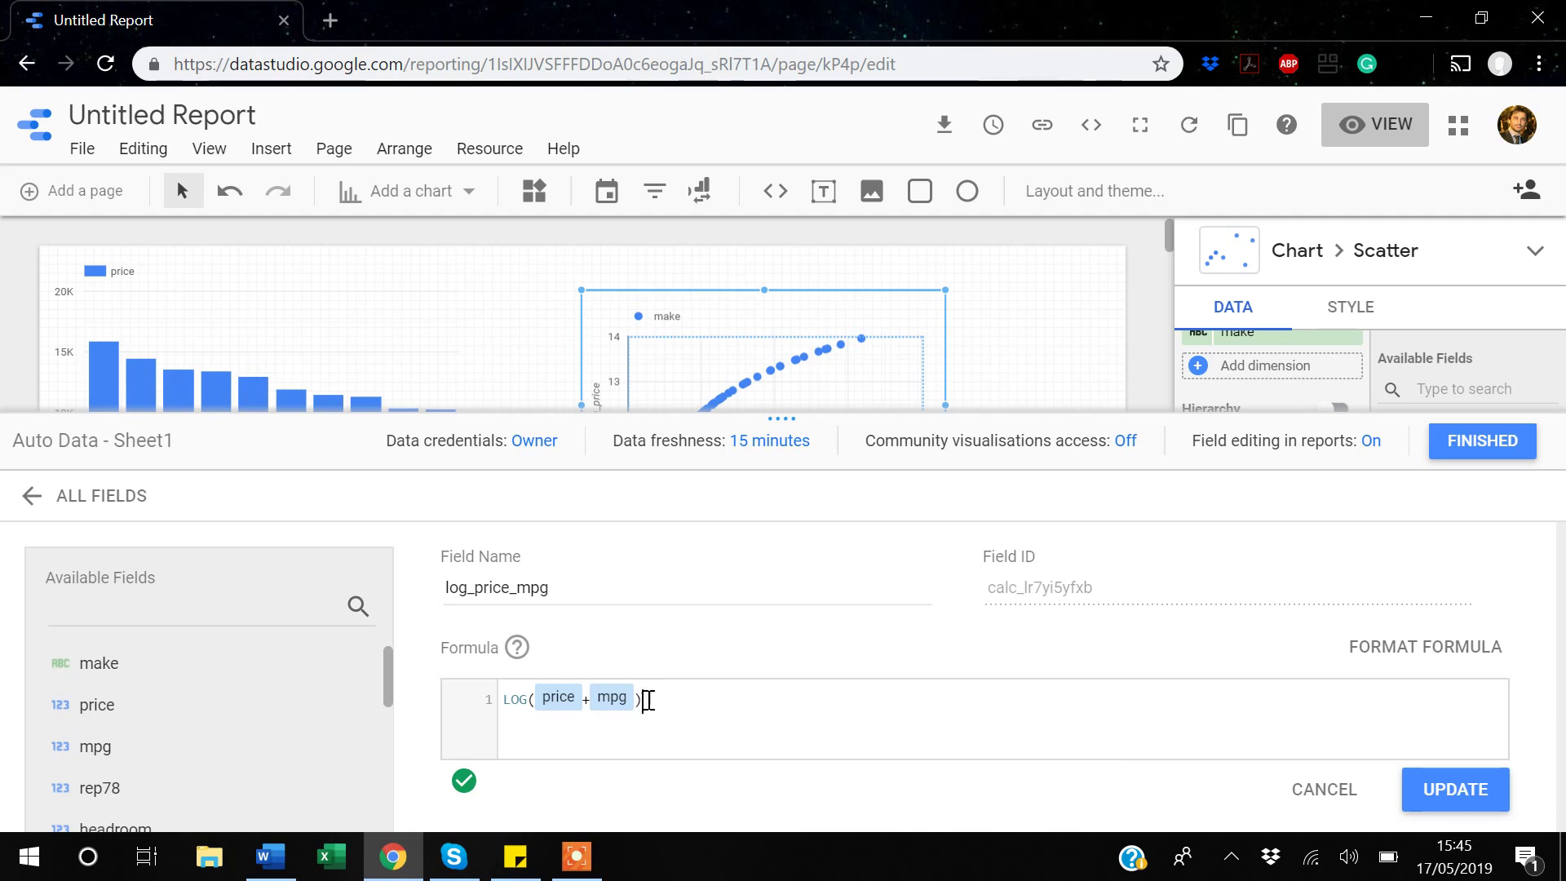
click(1459, 795)
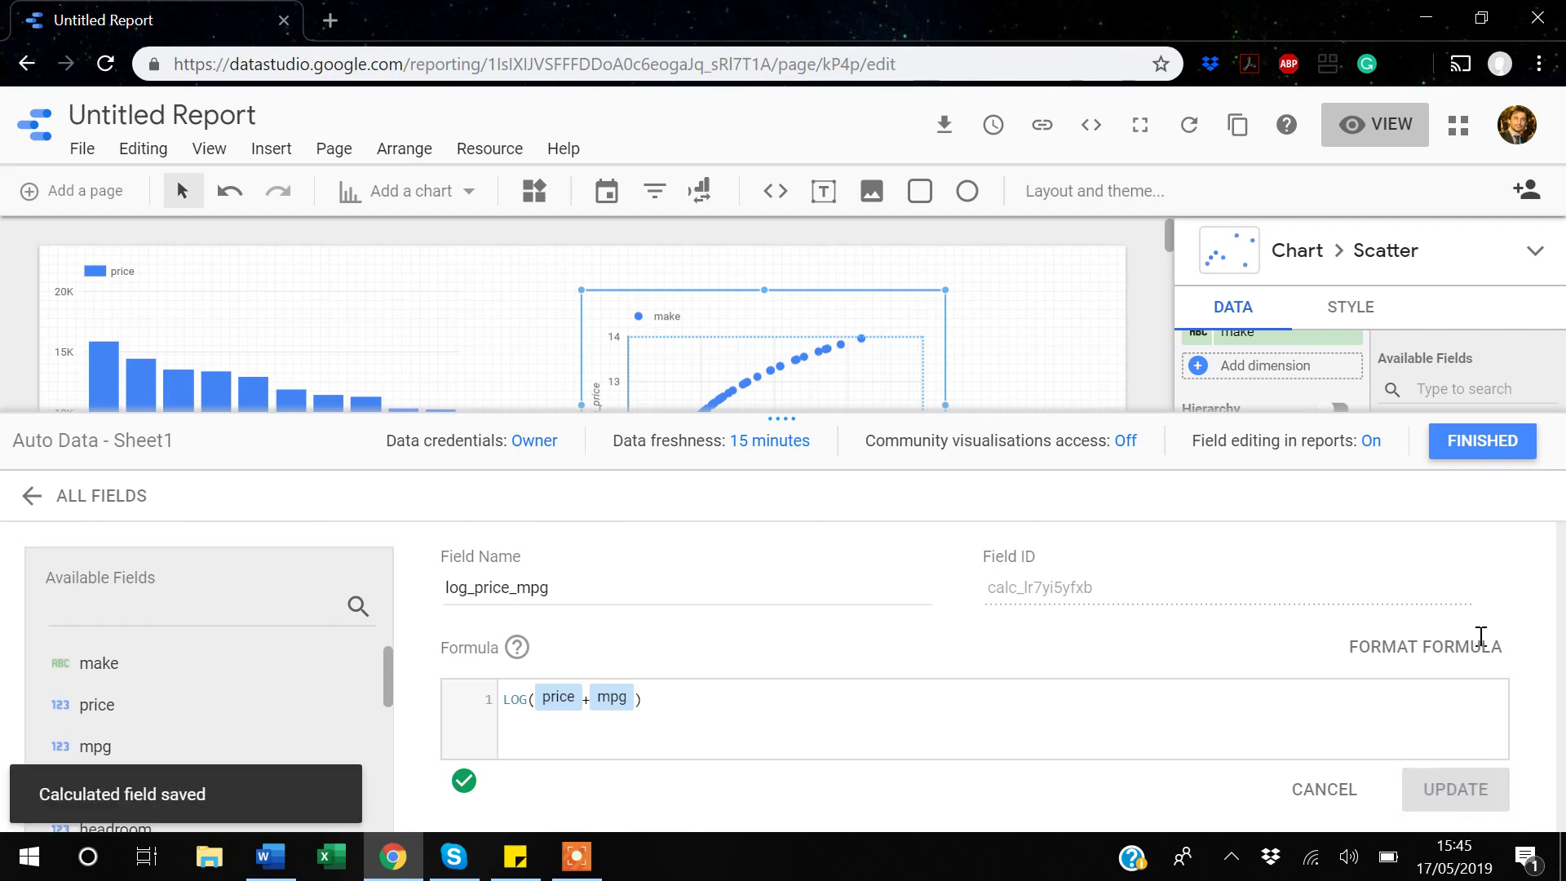
click(1495, 449)
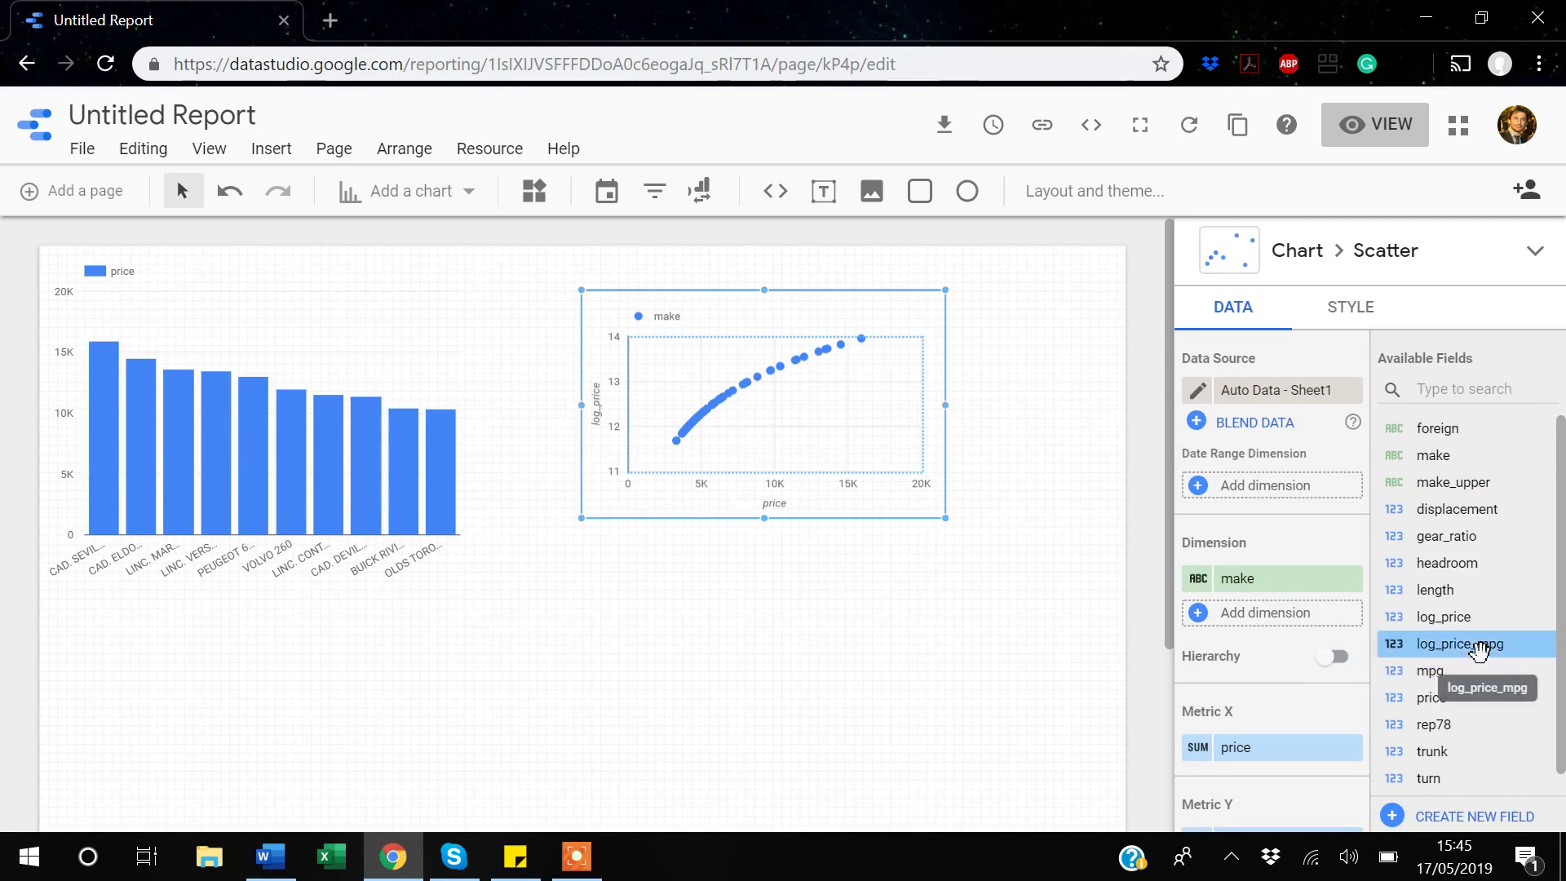
Look through the help page's function list for calculated field formulas, then return to the report without creating a field.
scroll(1479, 650, down, 1)
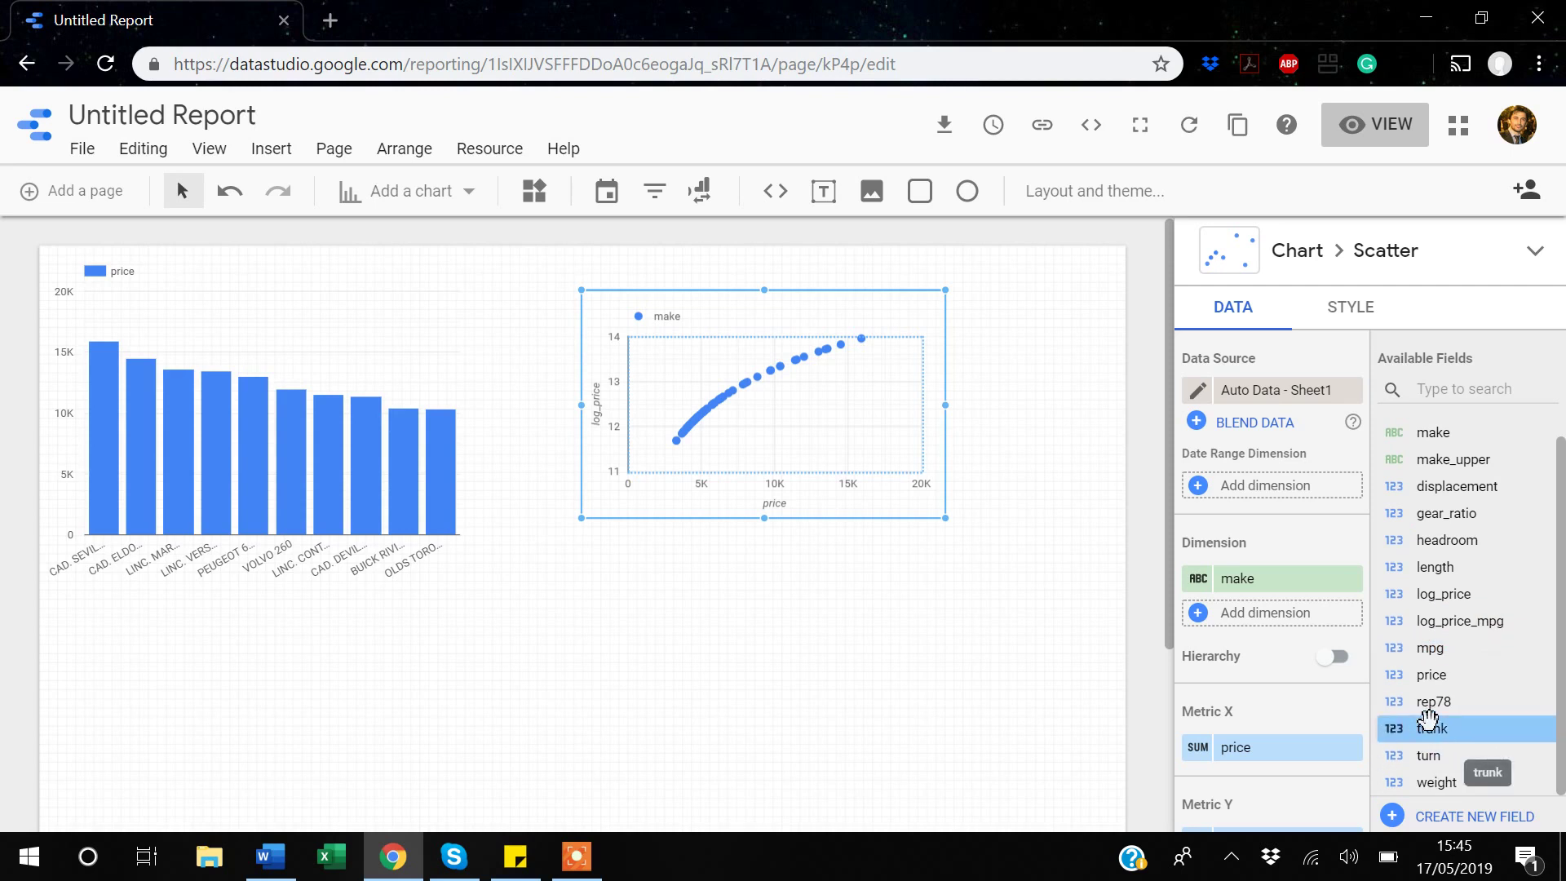
click(1453, 816)
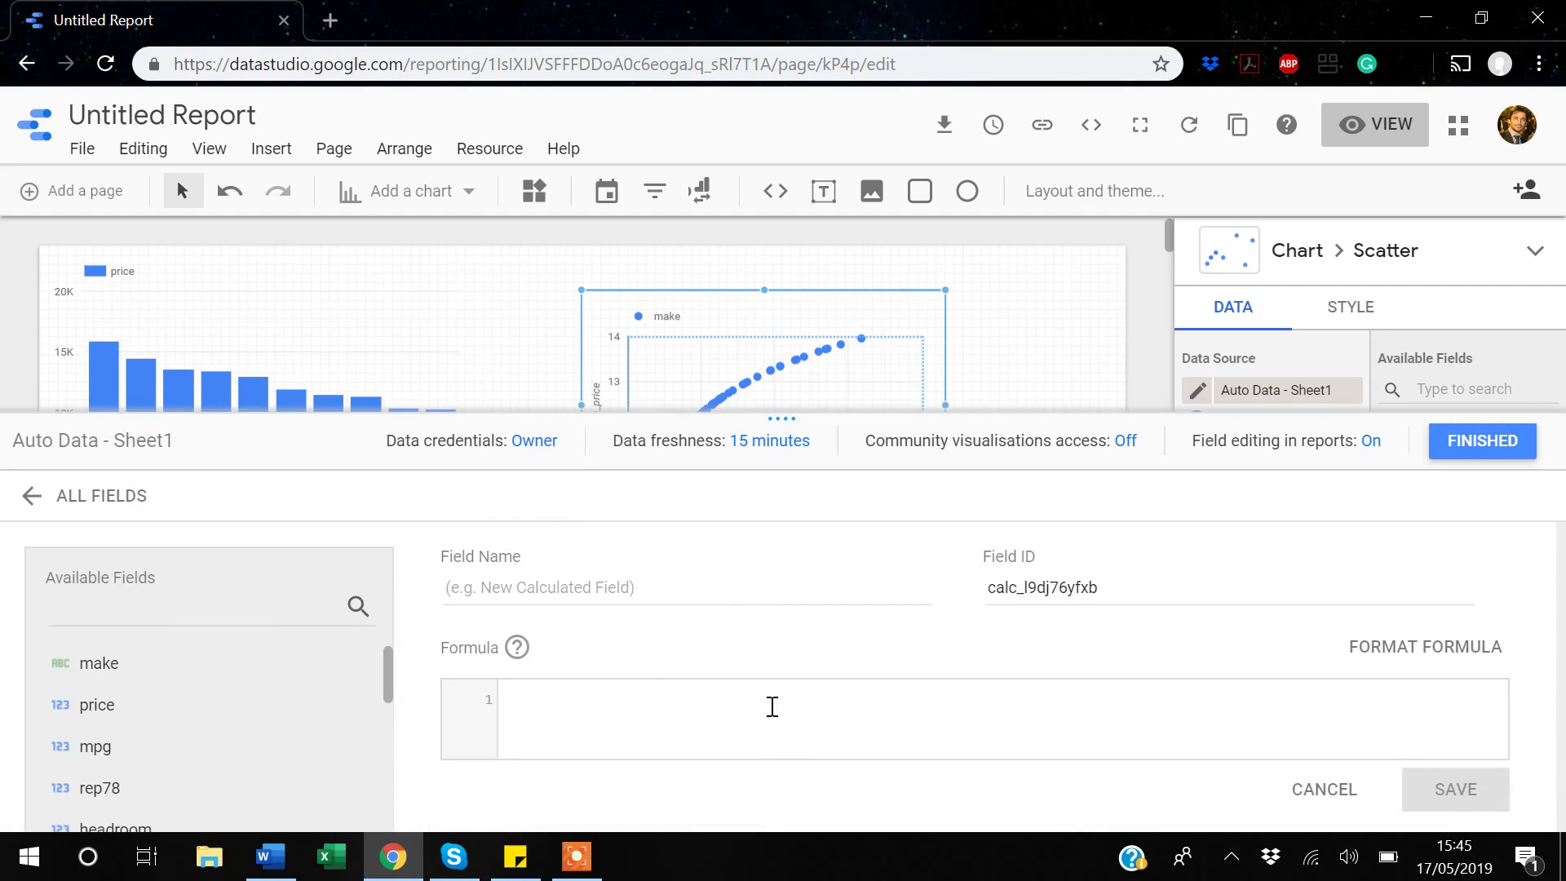
click(517, 649)
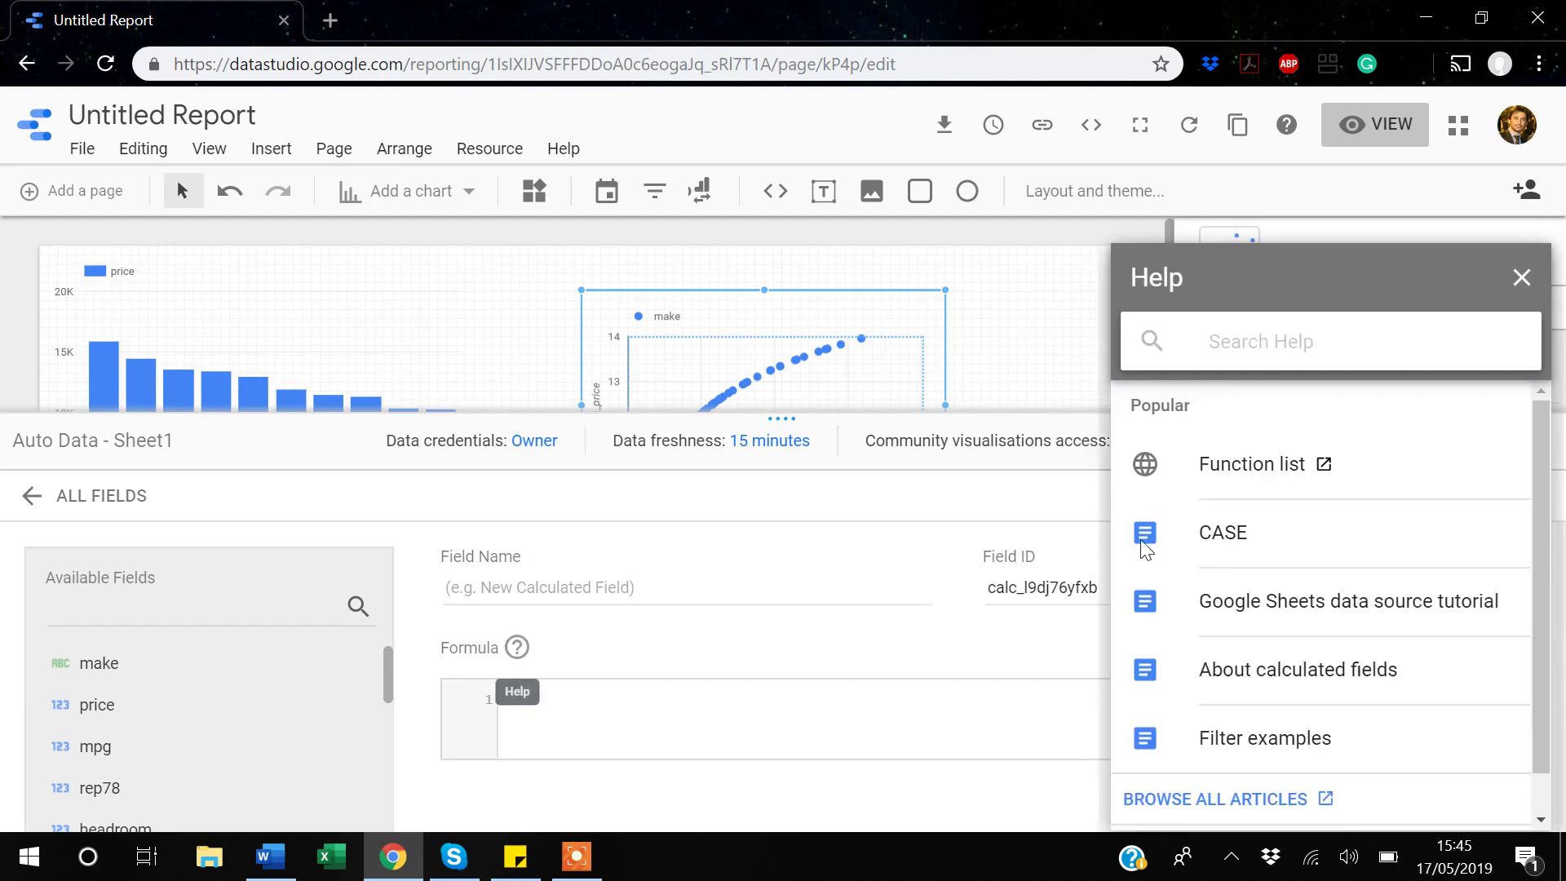
click(1248, 472)
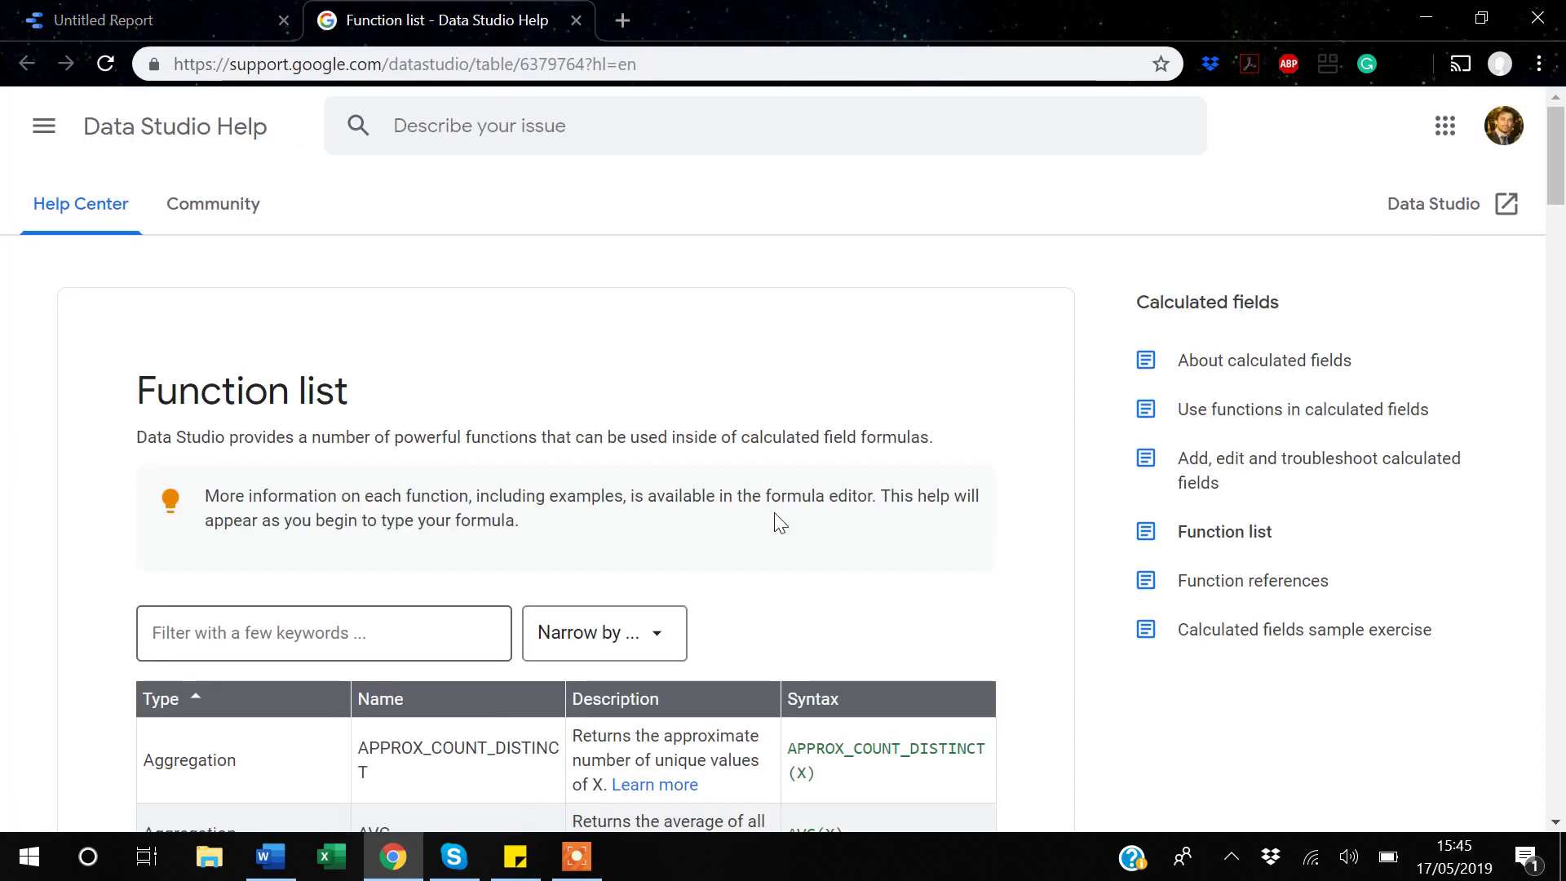
scroll(775, 514, down, 2)
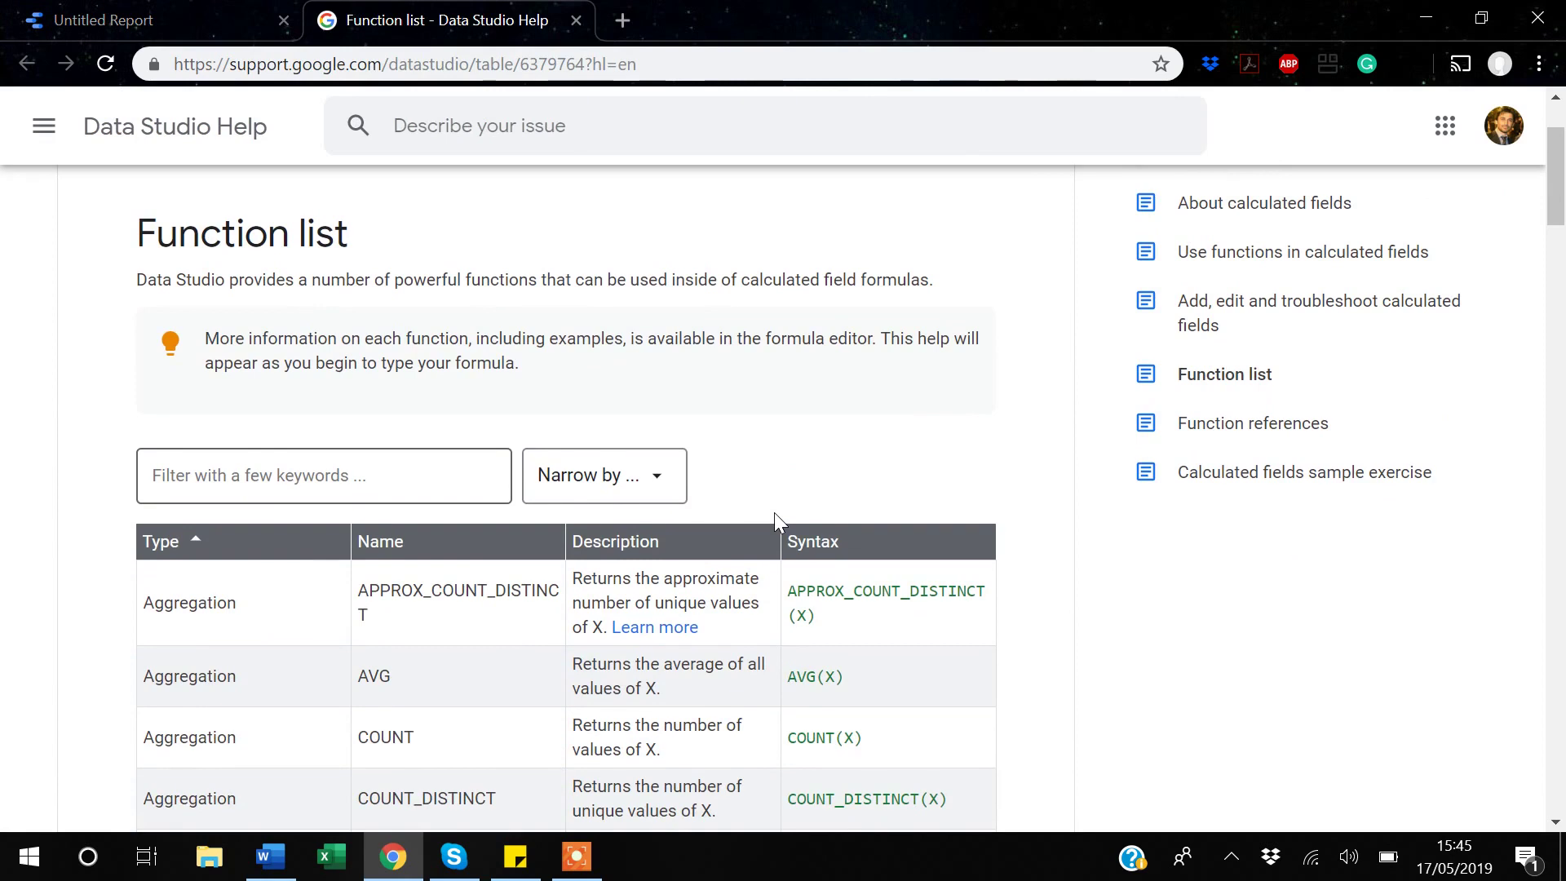
scroll(776, 516, down, 3)
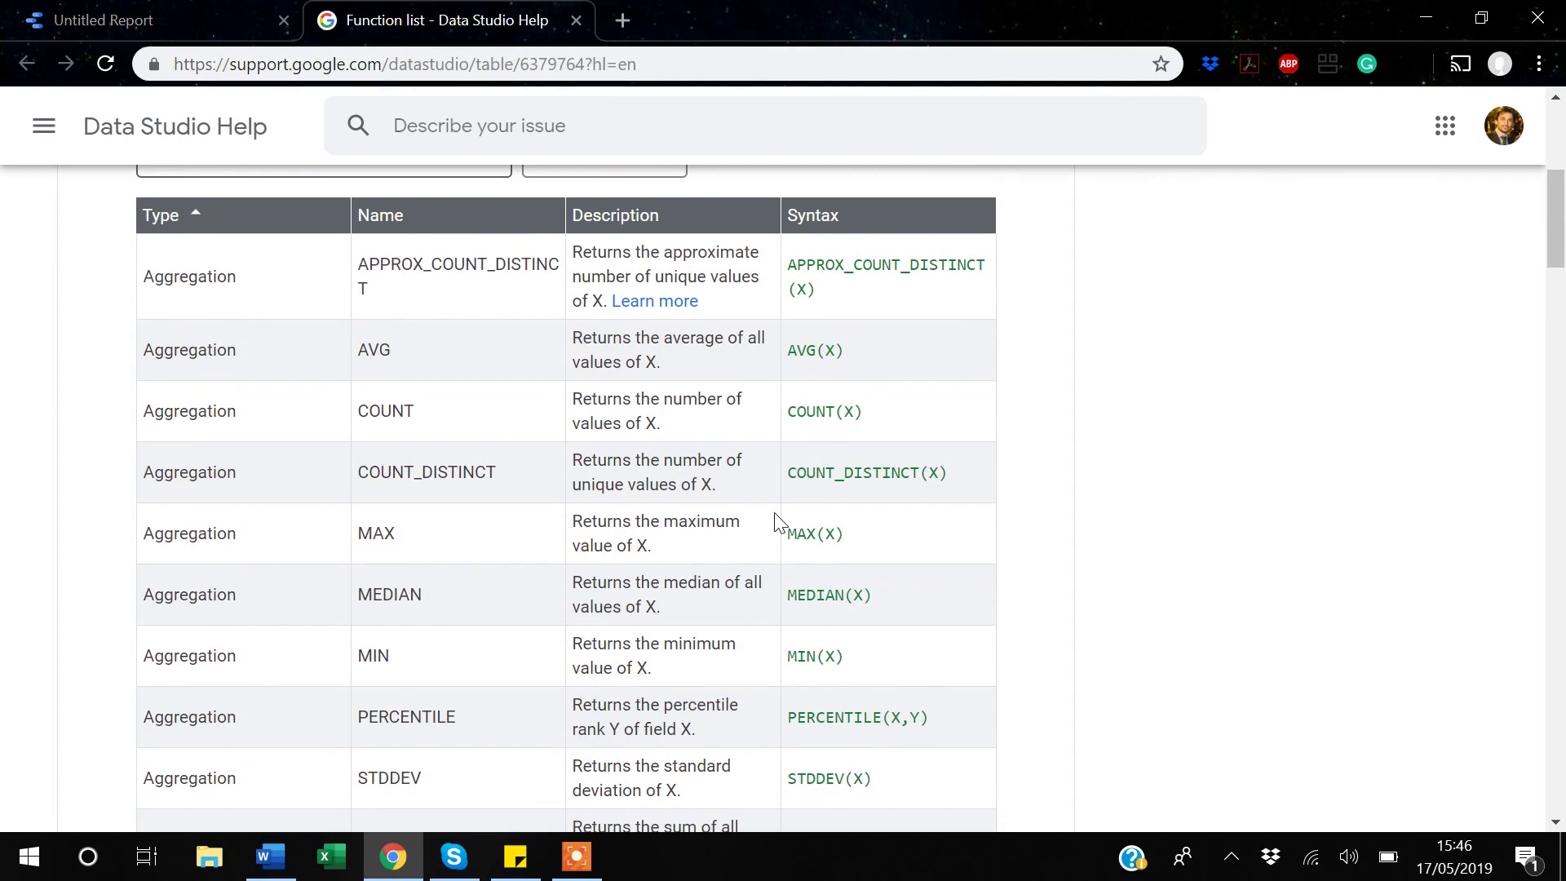
scroll(775, 522, down, 2)
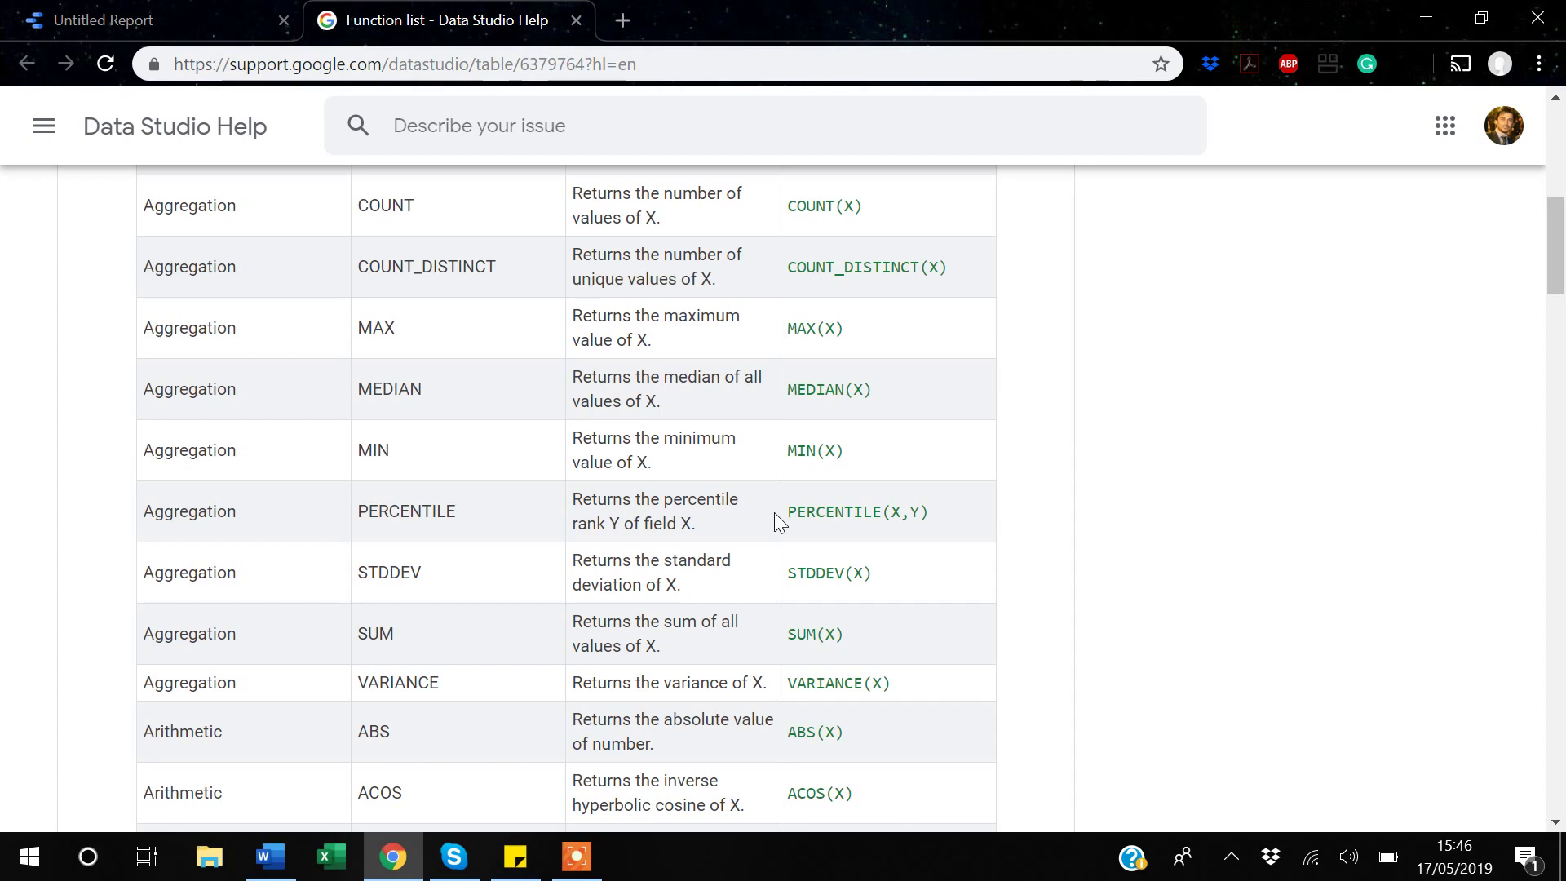
click(576, 20)
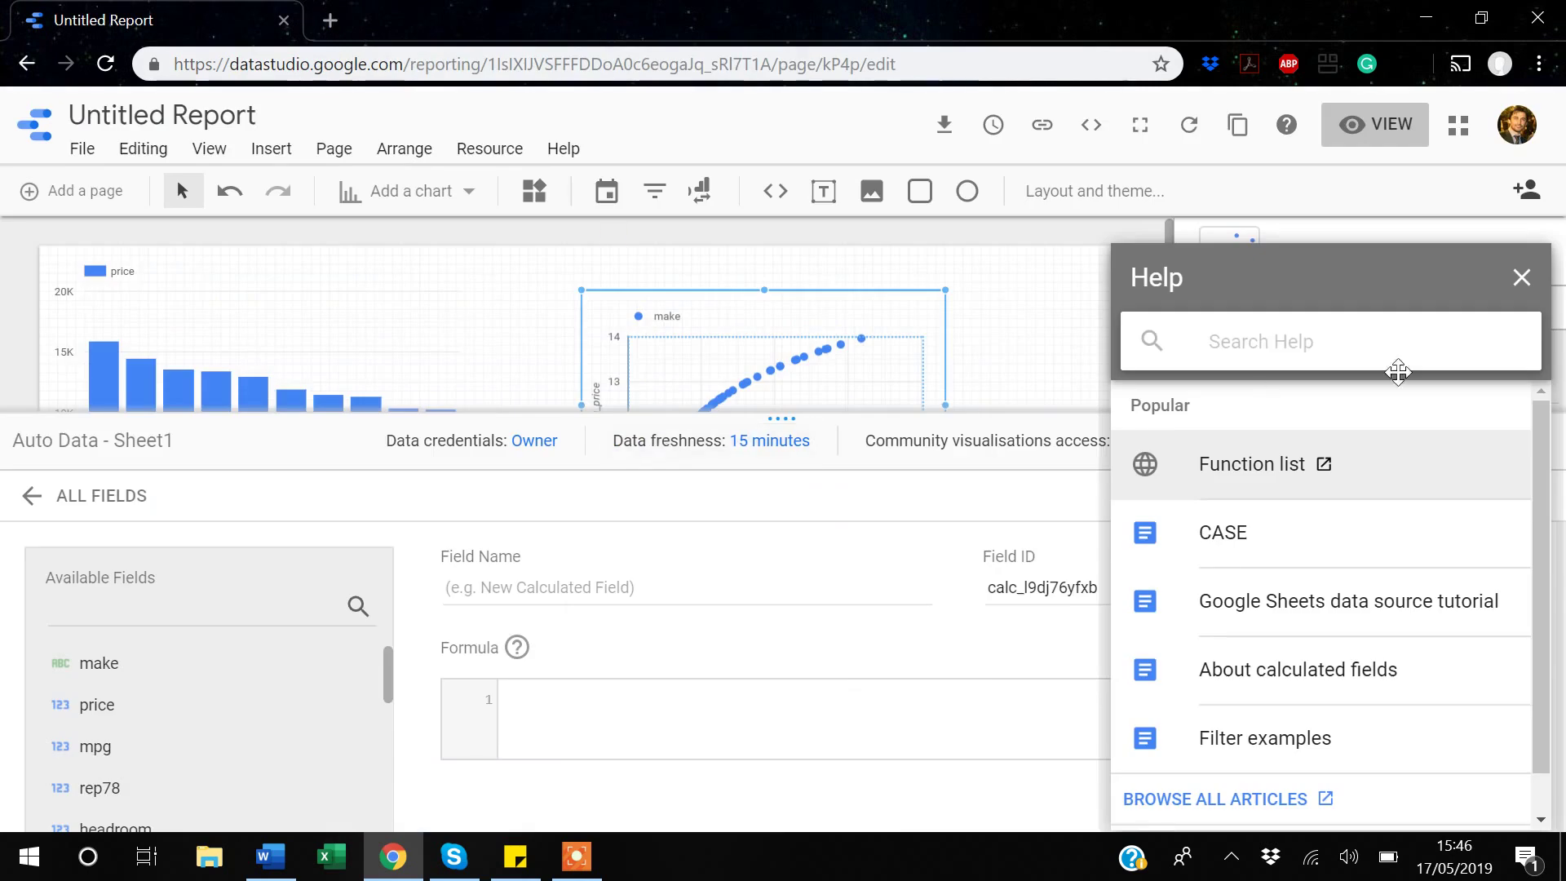
click(1523, 284)
click(1479, 438)
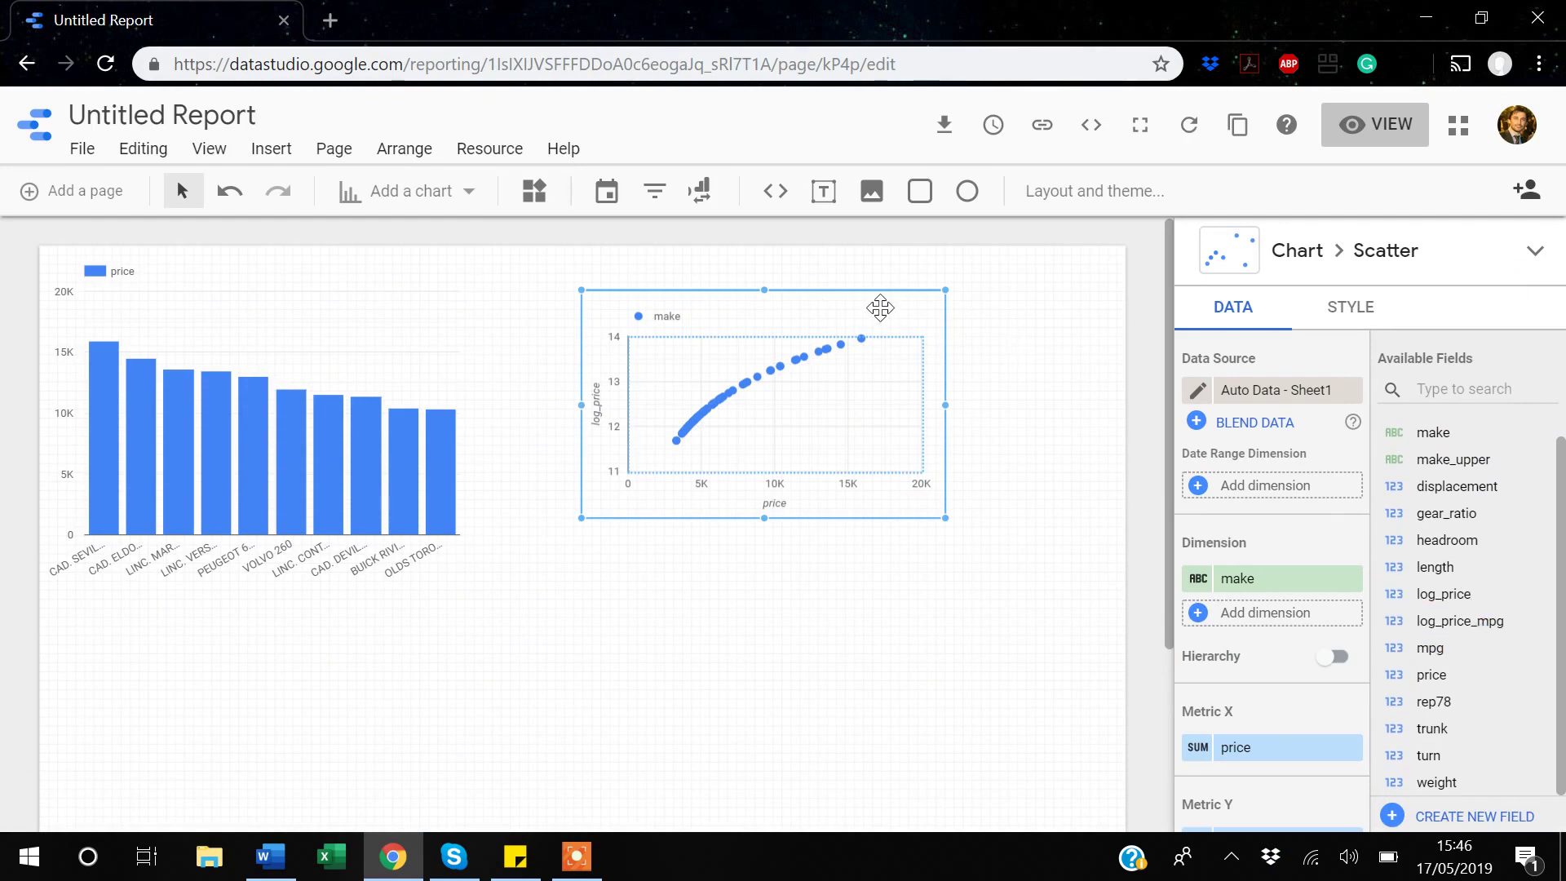
Delete the scatter chart from the report page.
key(Delete)
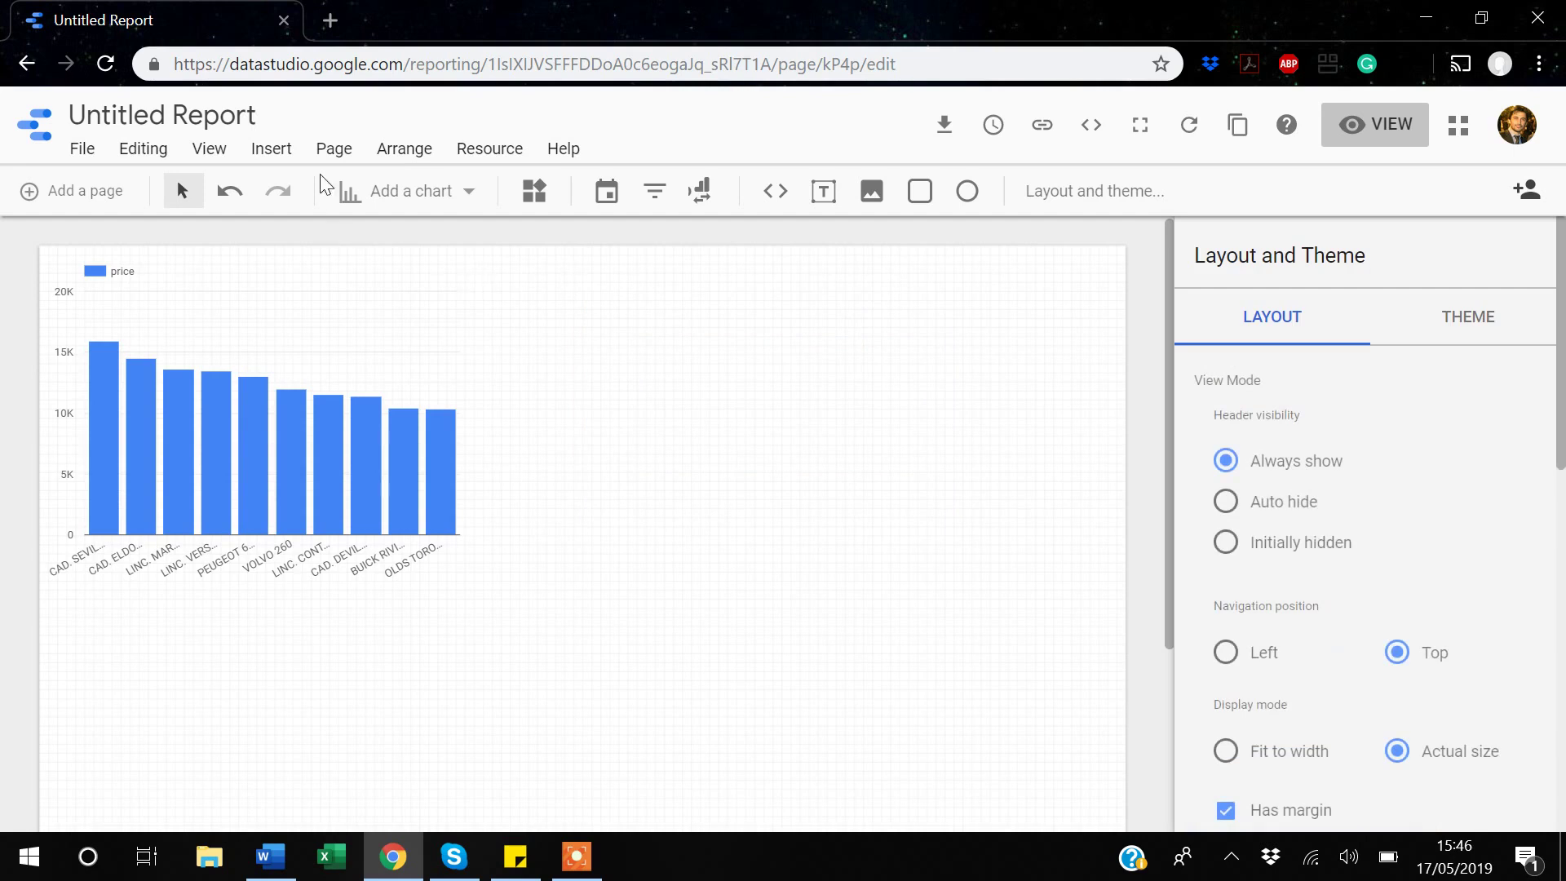
Insert a second bar chart, place it beside the existing price chart, and set its dimension to foreign.
click(264, 155)
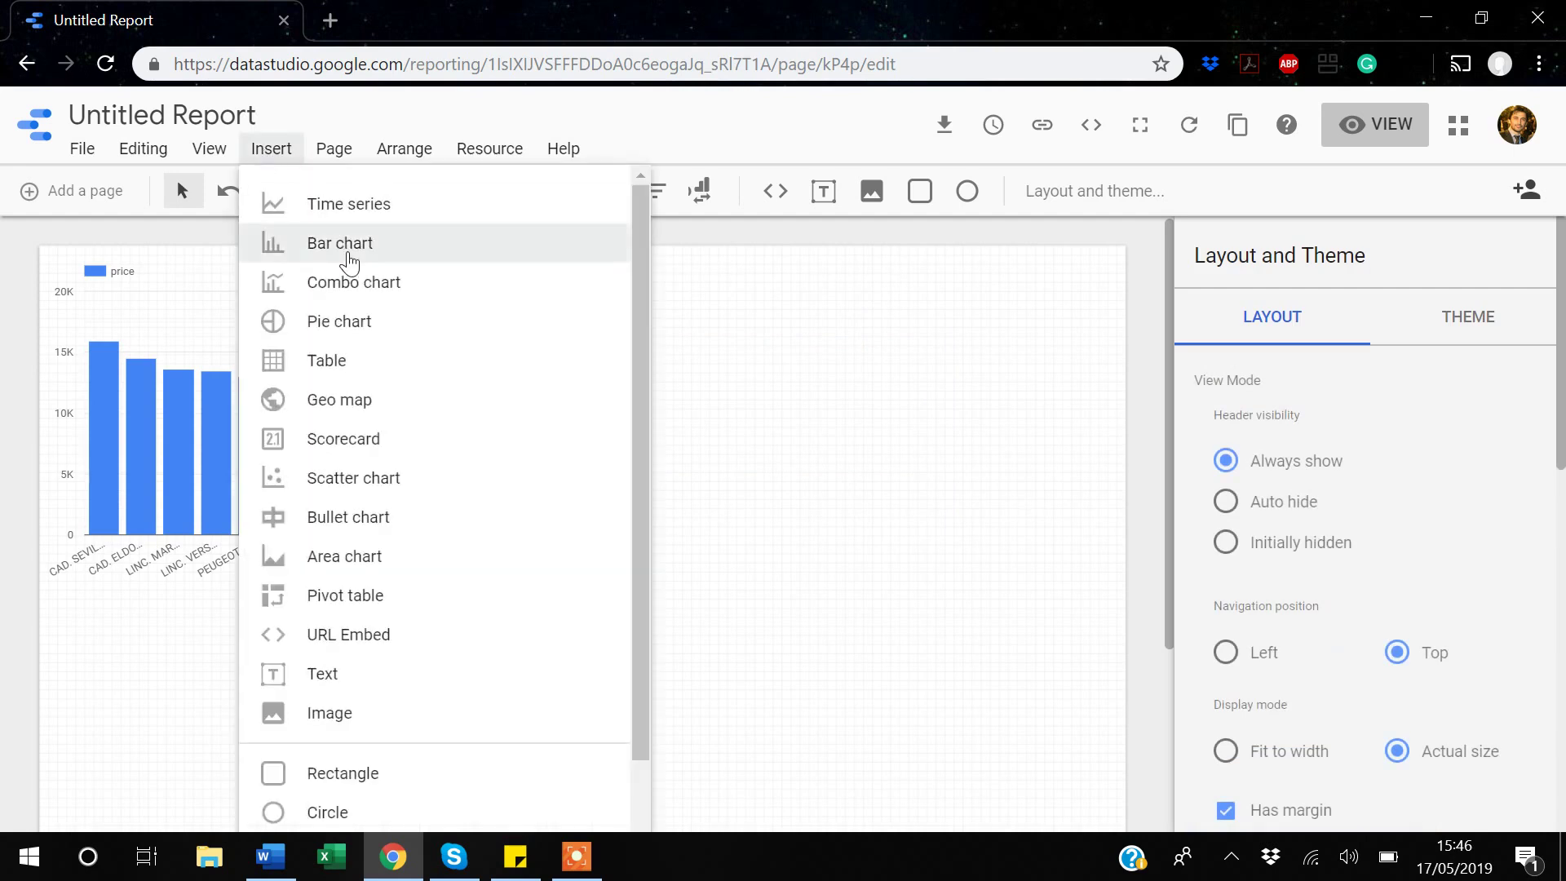
click(347, 248)
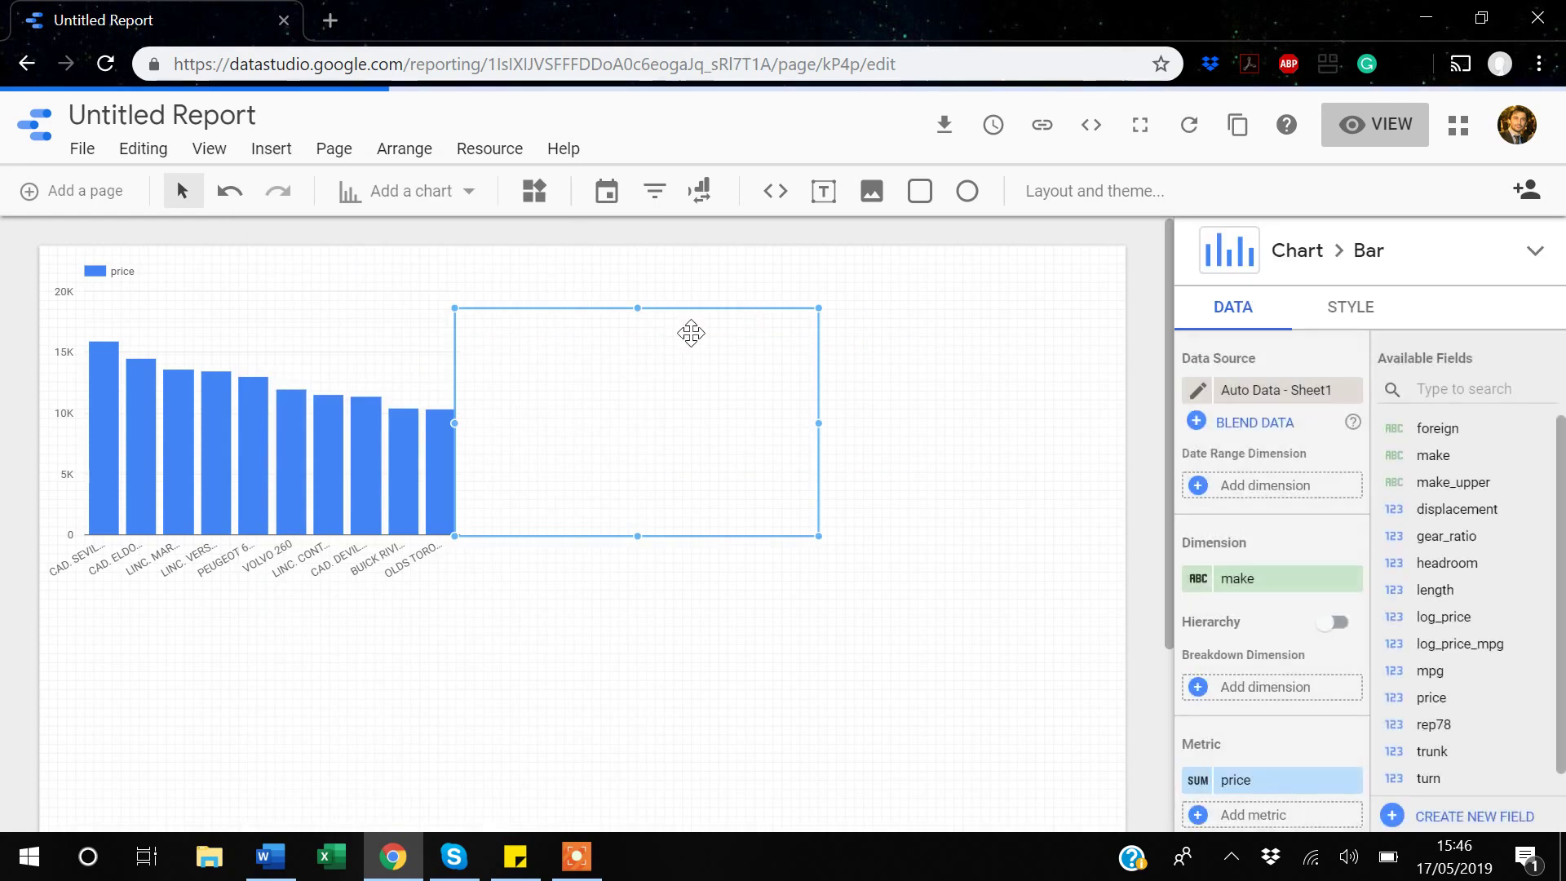
drag(691, 333, 854, 296)
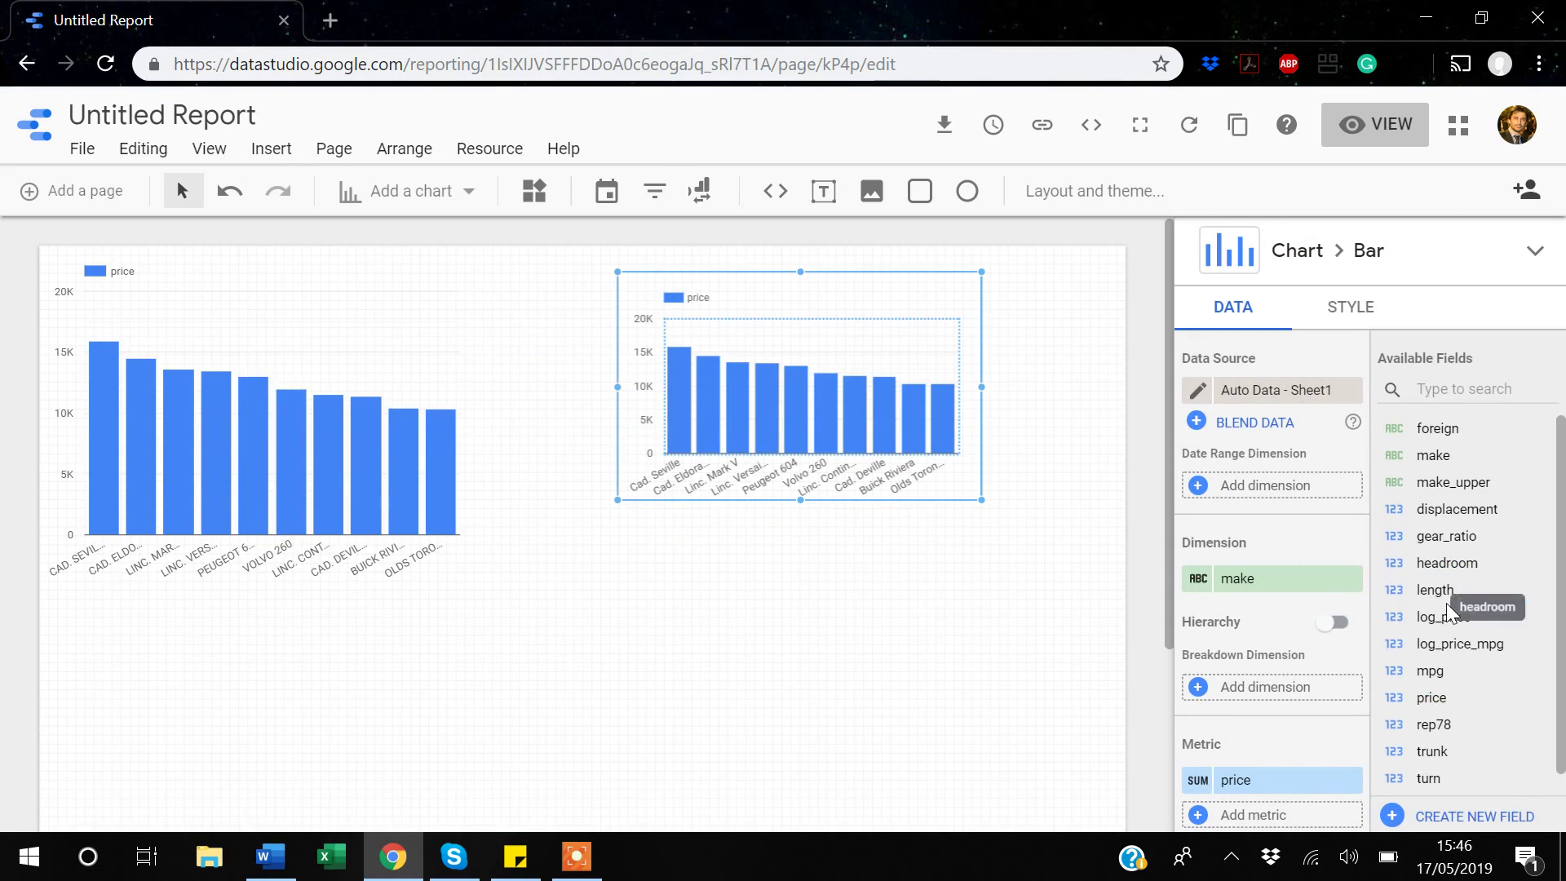
drag(1435, 427, 1256, 582)
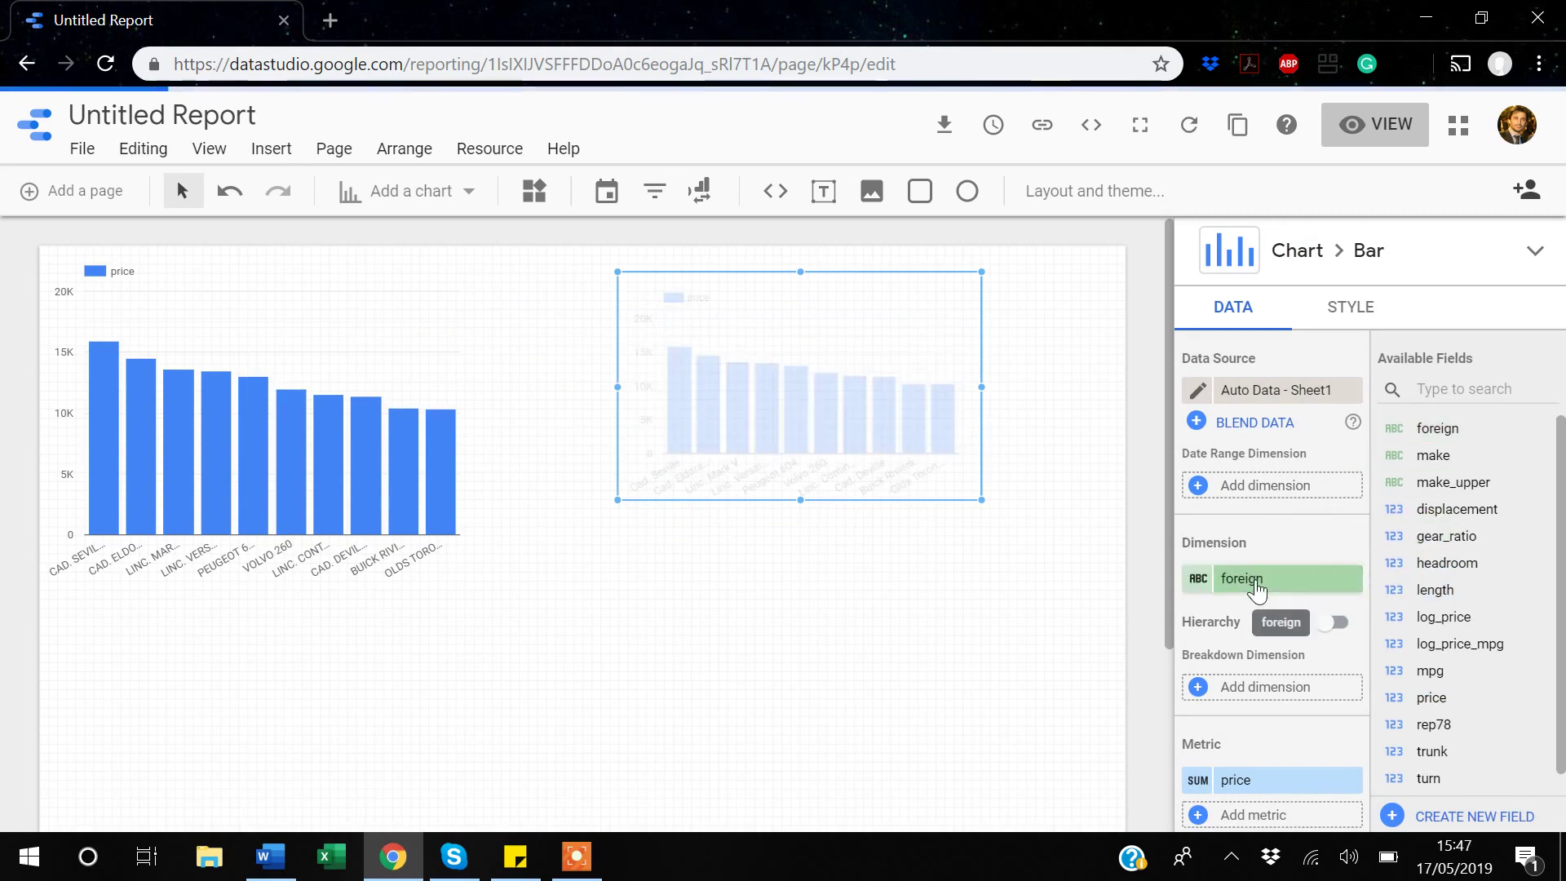
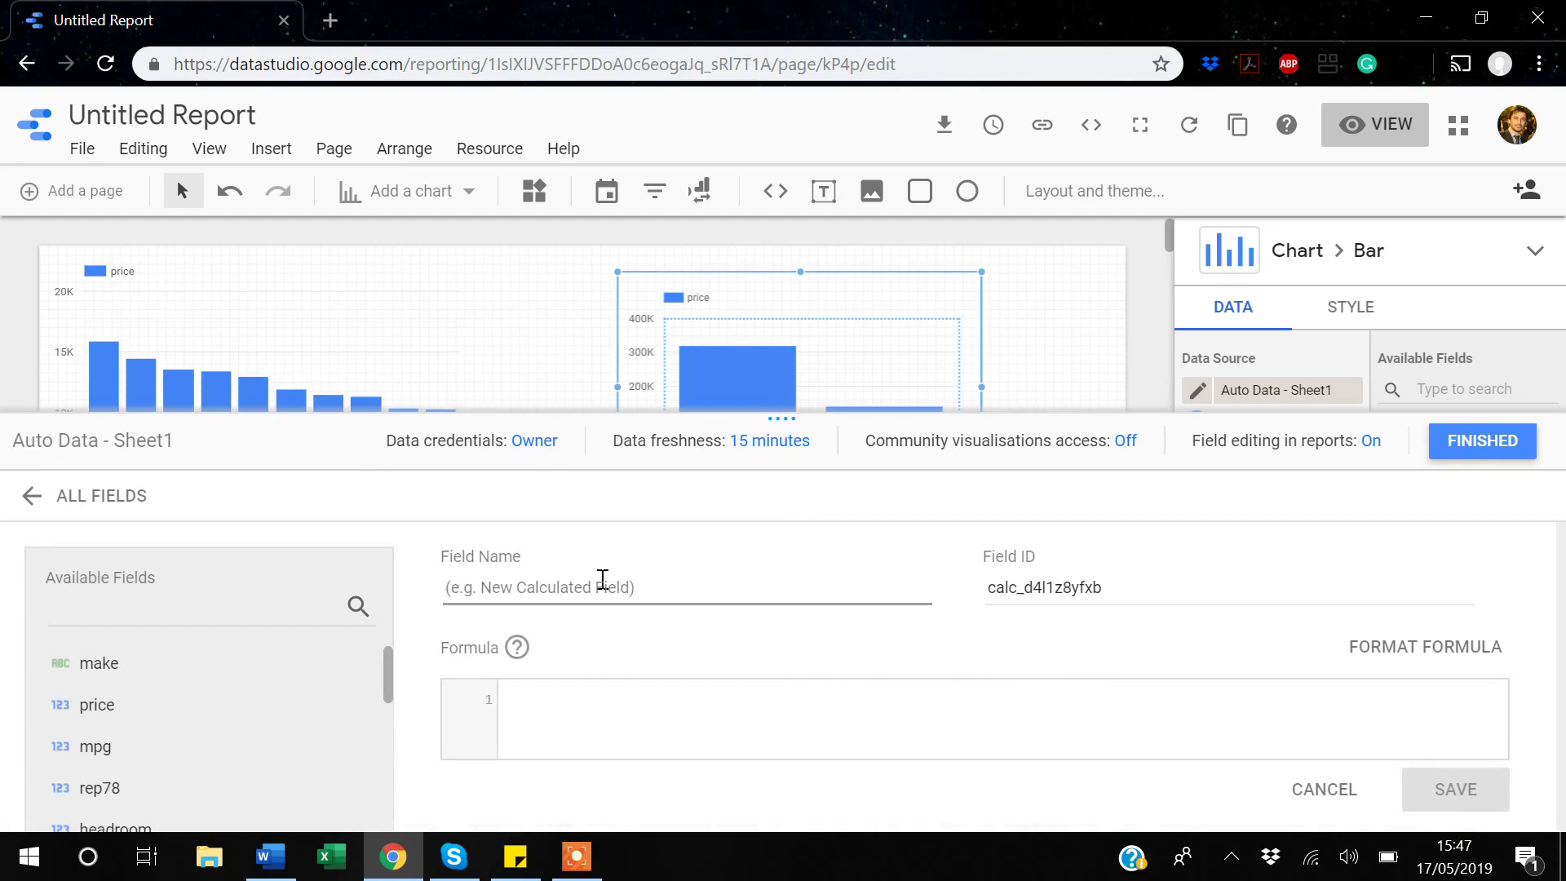
Name the new calculated field make_domestic.
text(make)
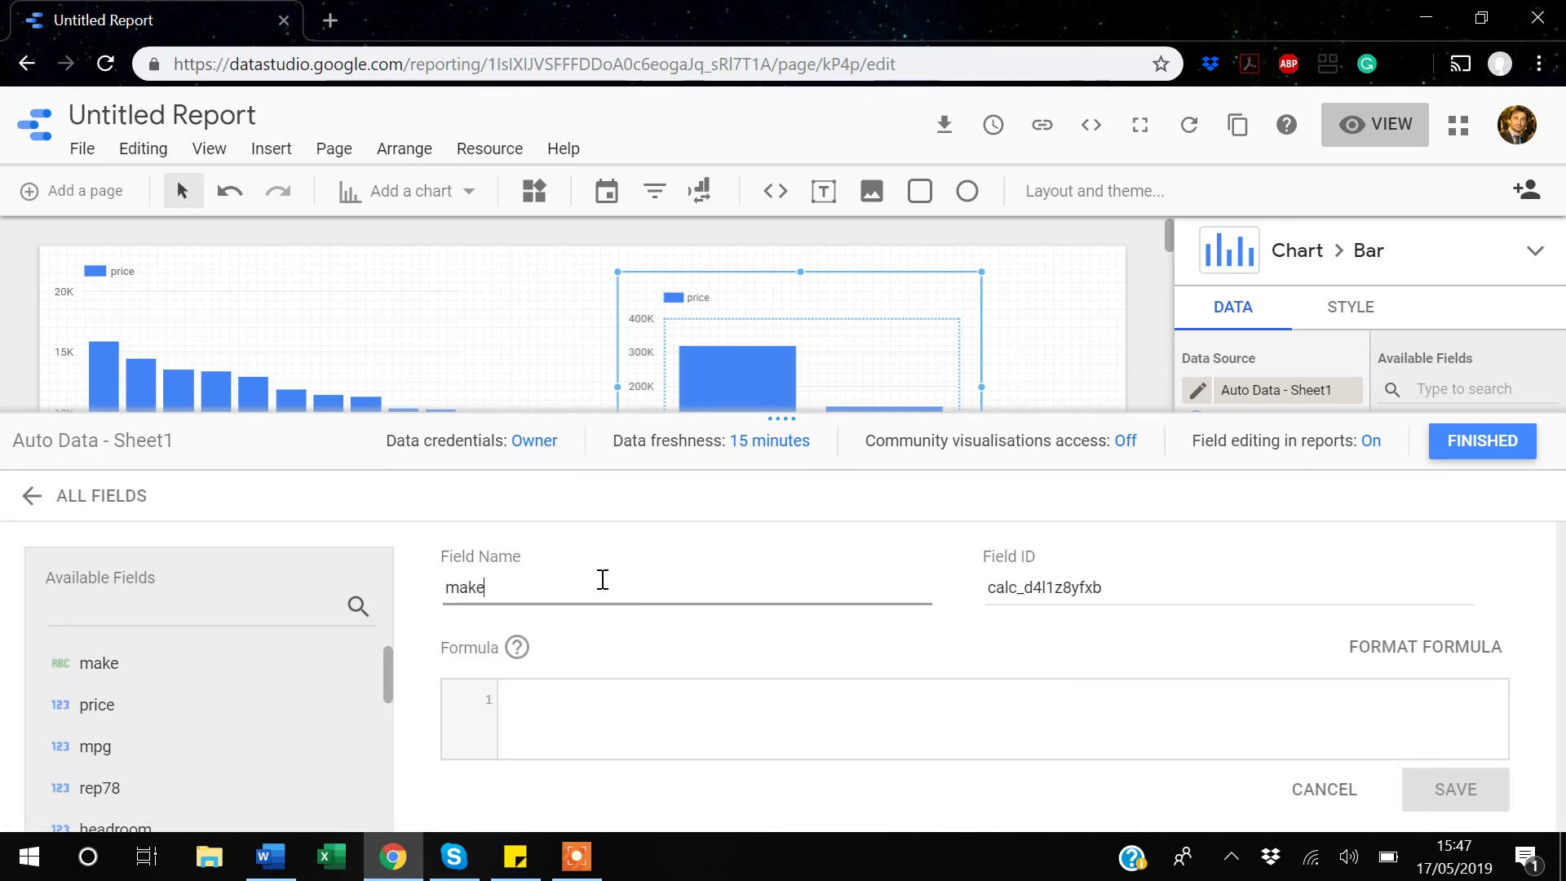
text(_domestice)
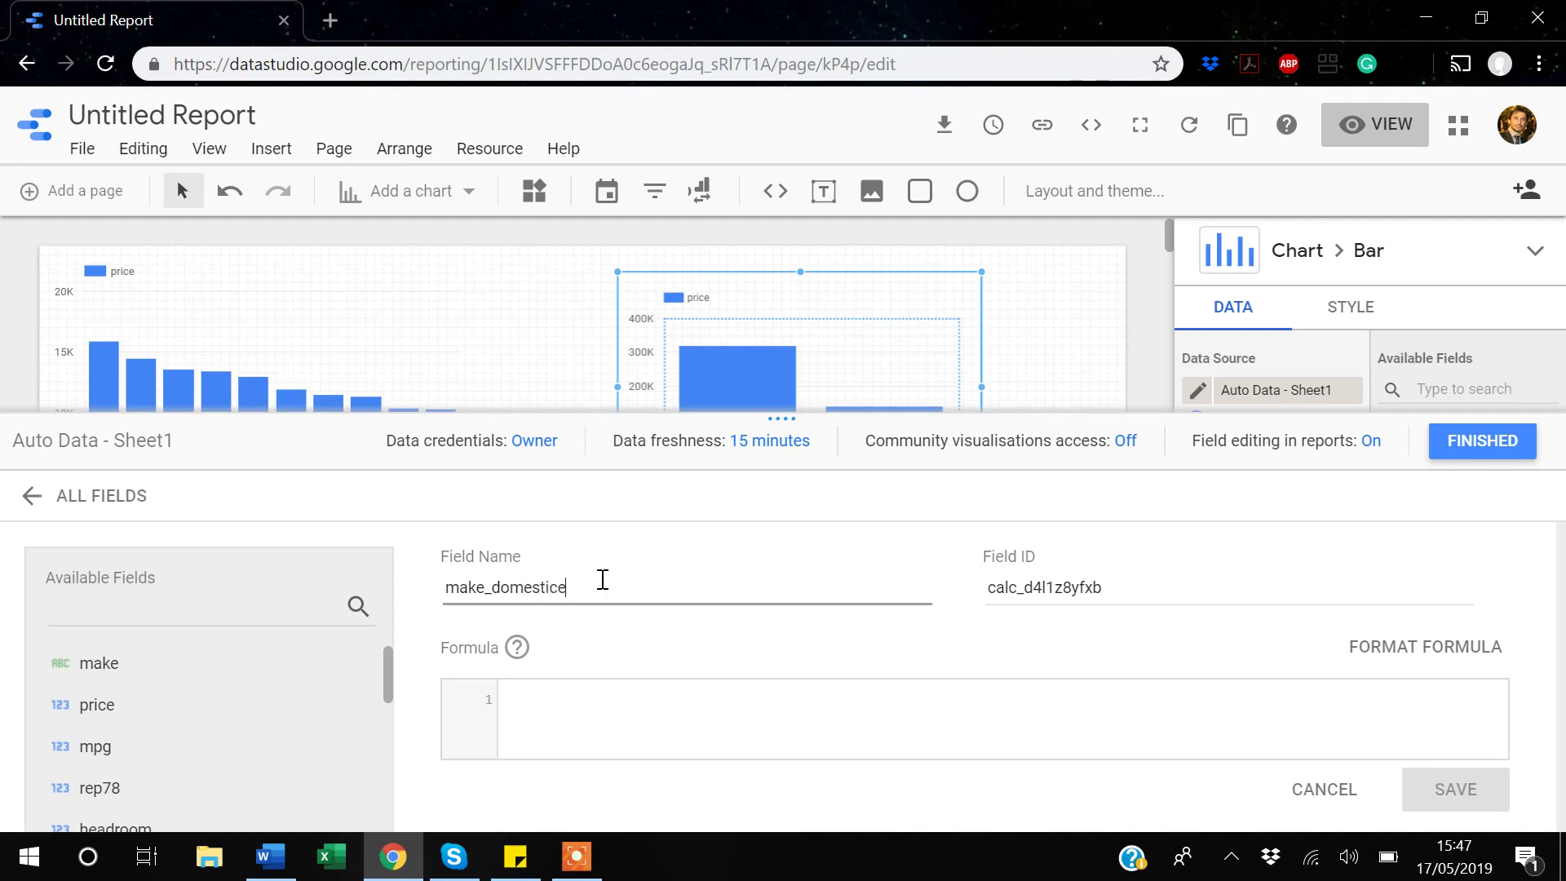
click(534, 694)
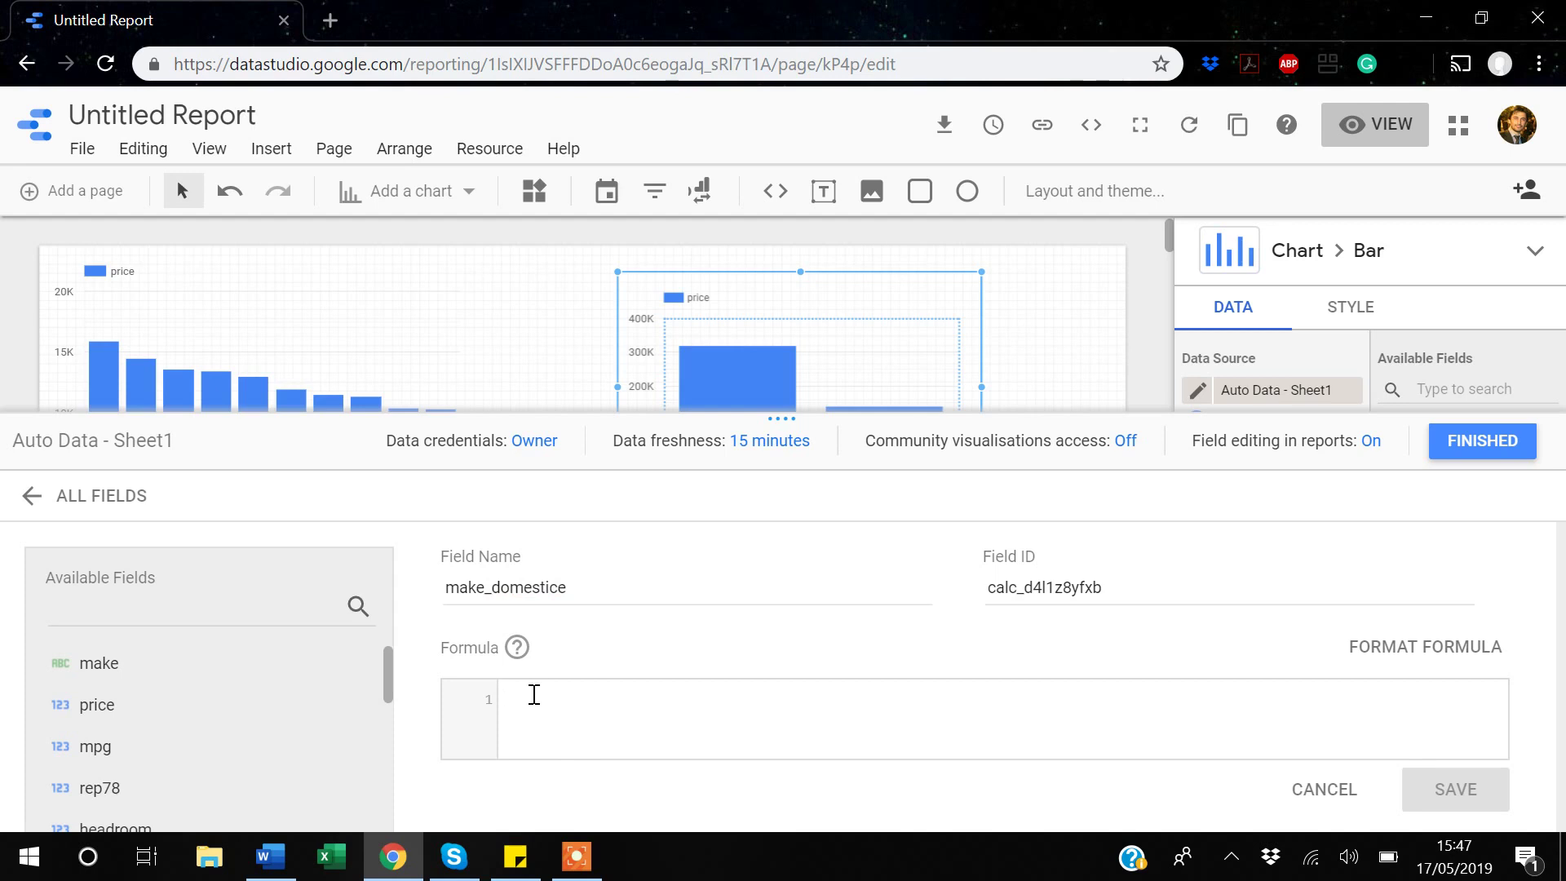
click(582, 594)
key(BackSpace)
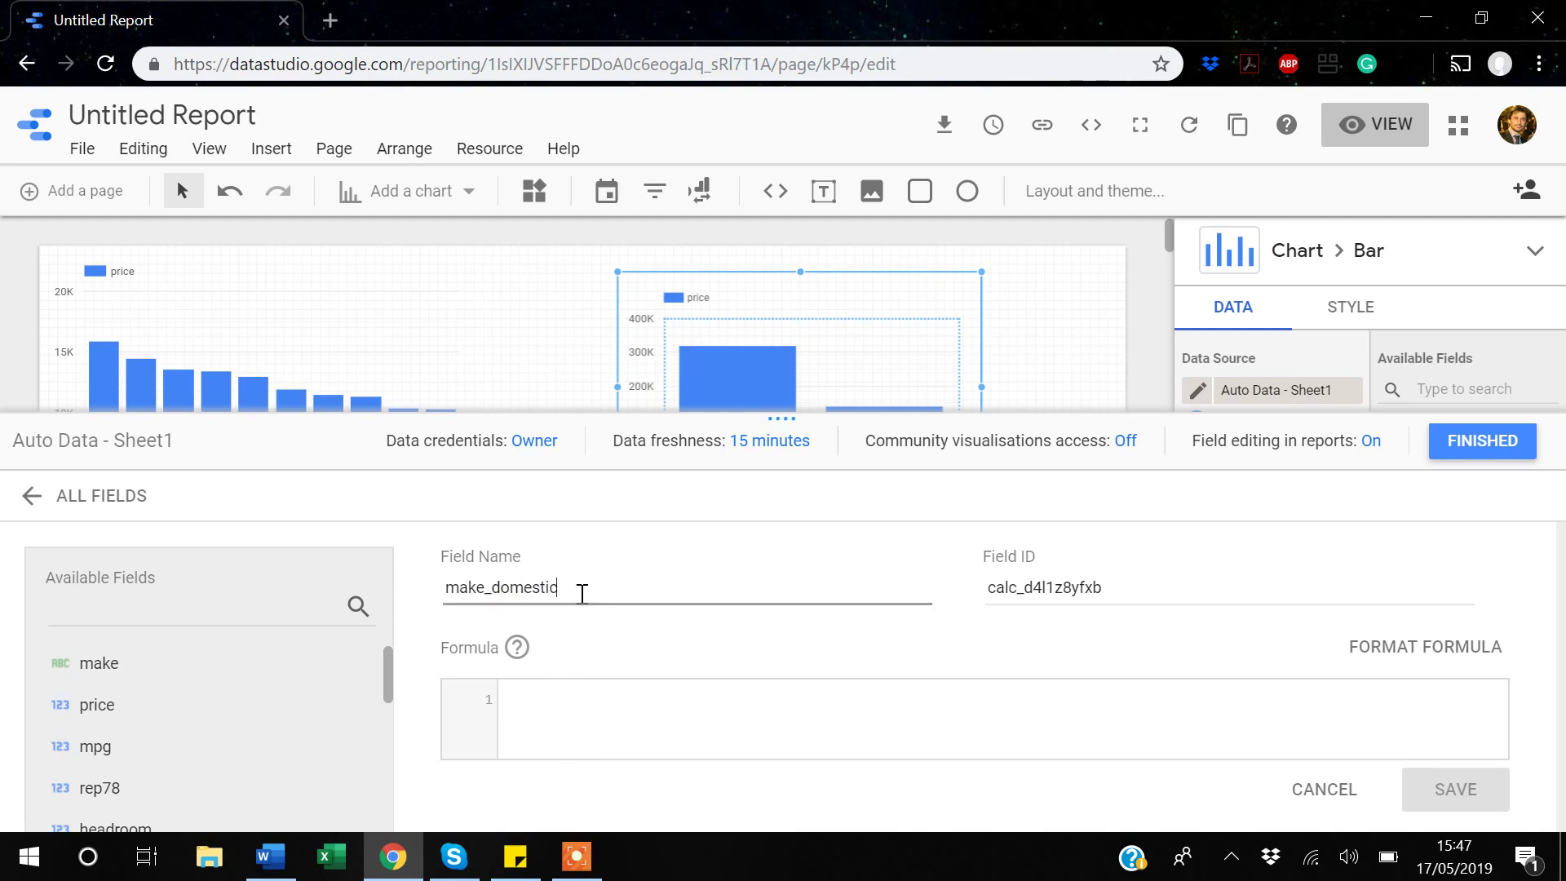
Set the make_domestic formula to CONCAT(foreign,make), save the field and finish field editing.
click(558, 694)
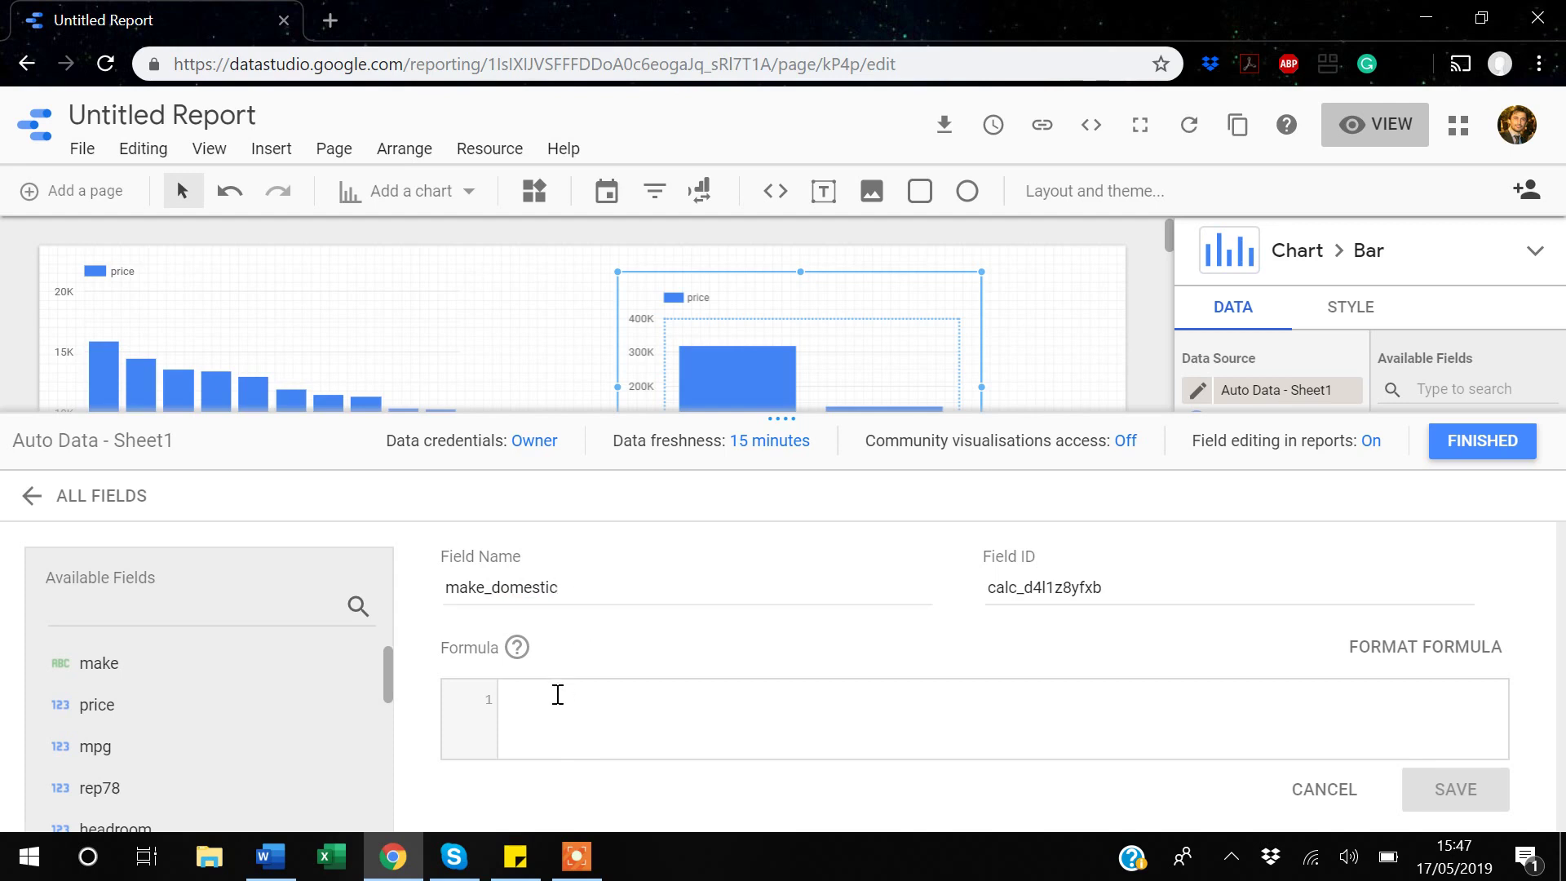
text(con)
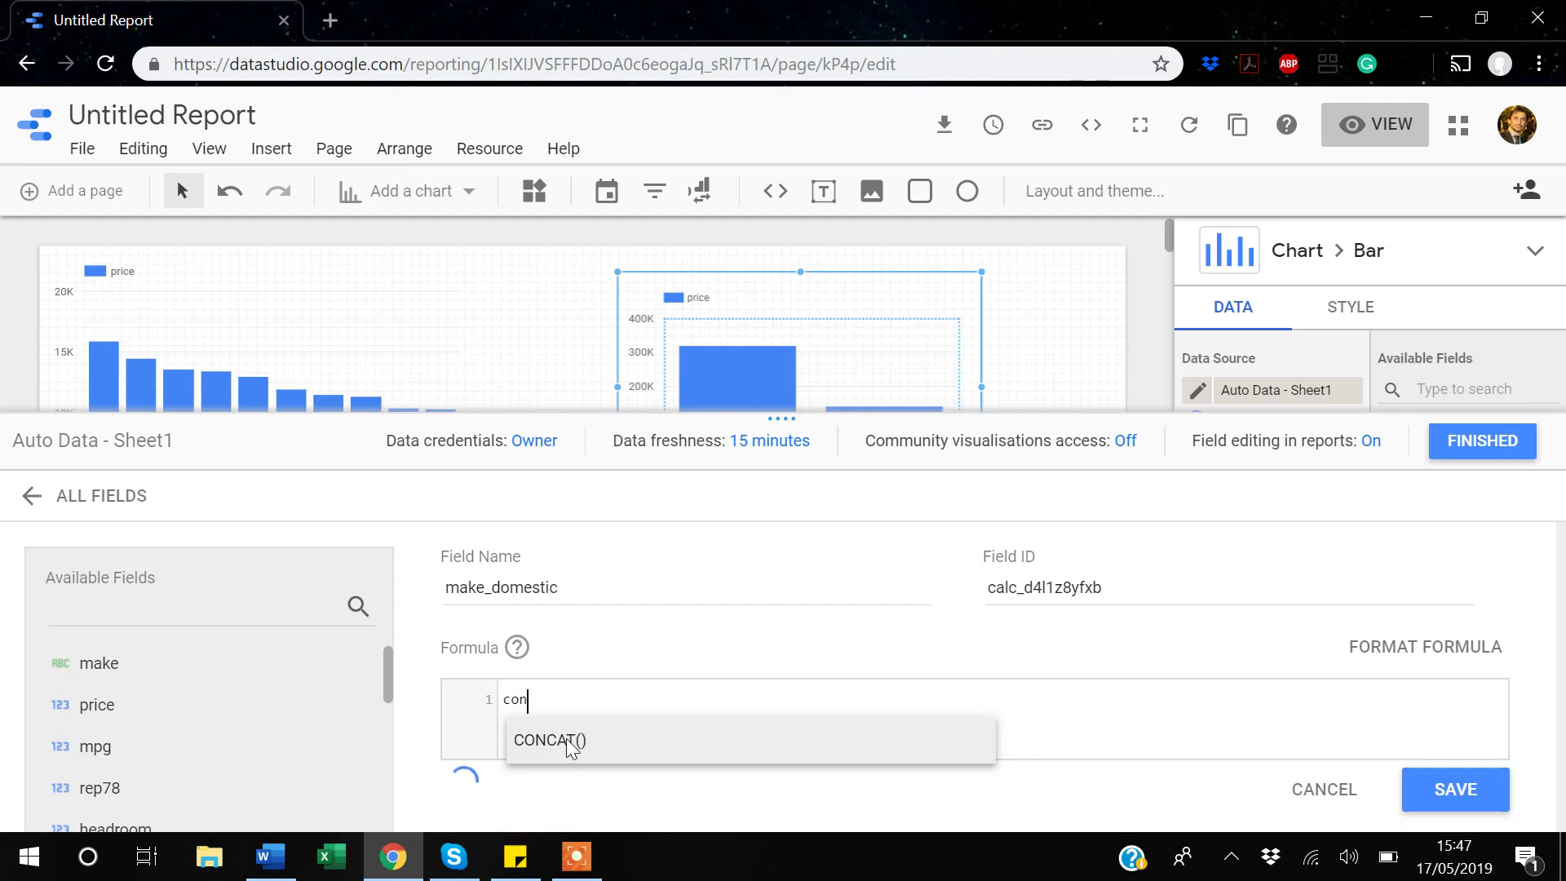
click(568, 740)
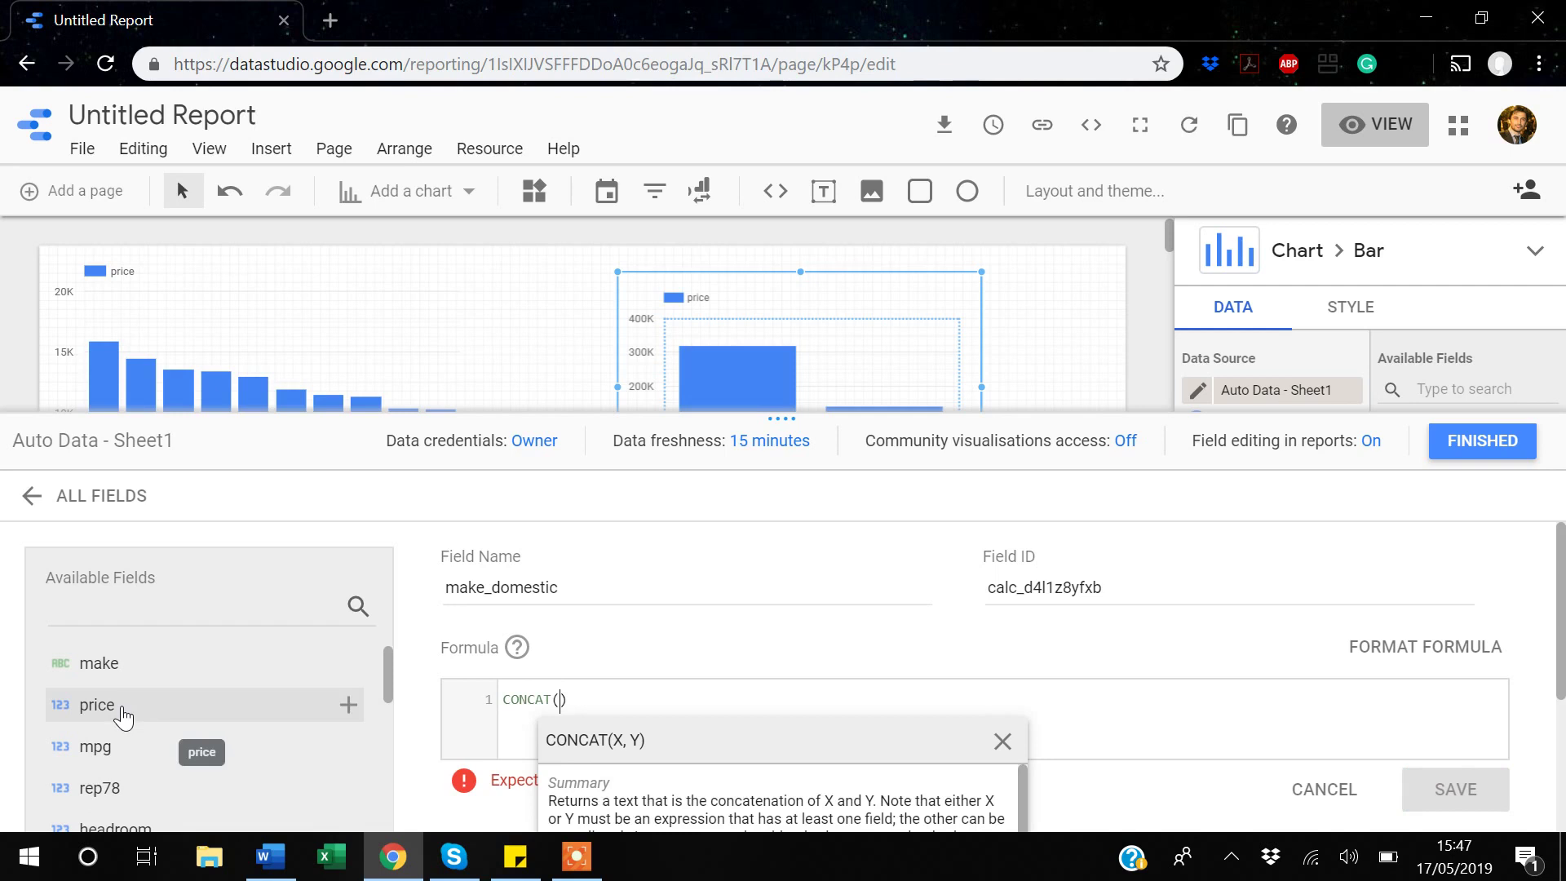
scroll(123, 716, down, 5)
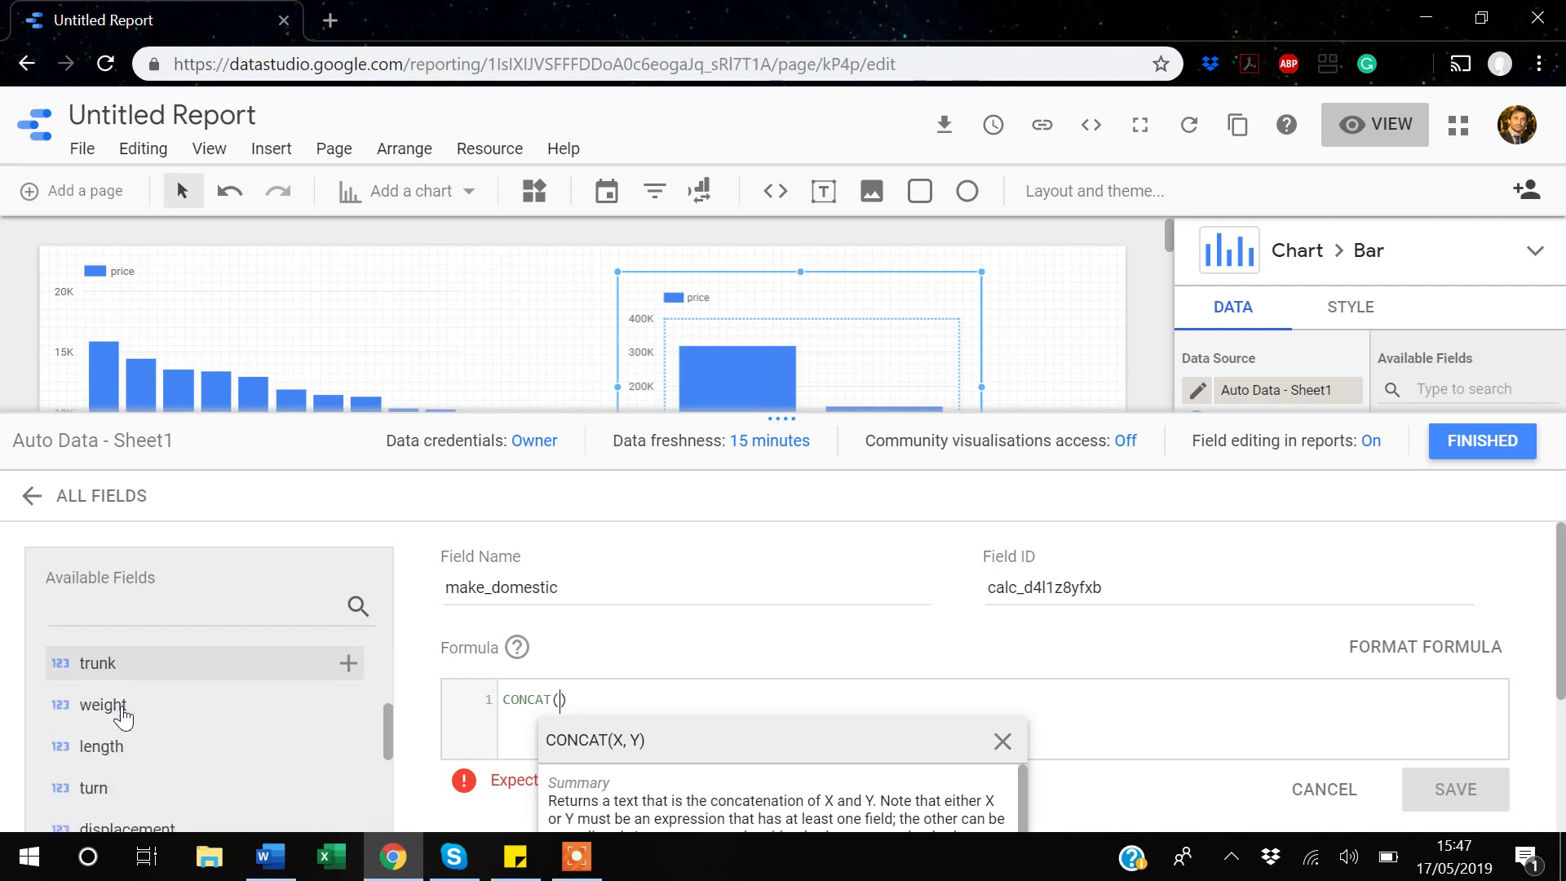
click(112, 692)
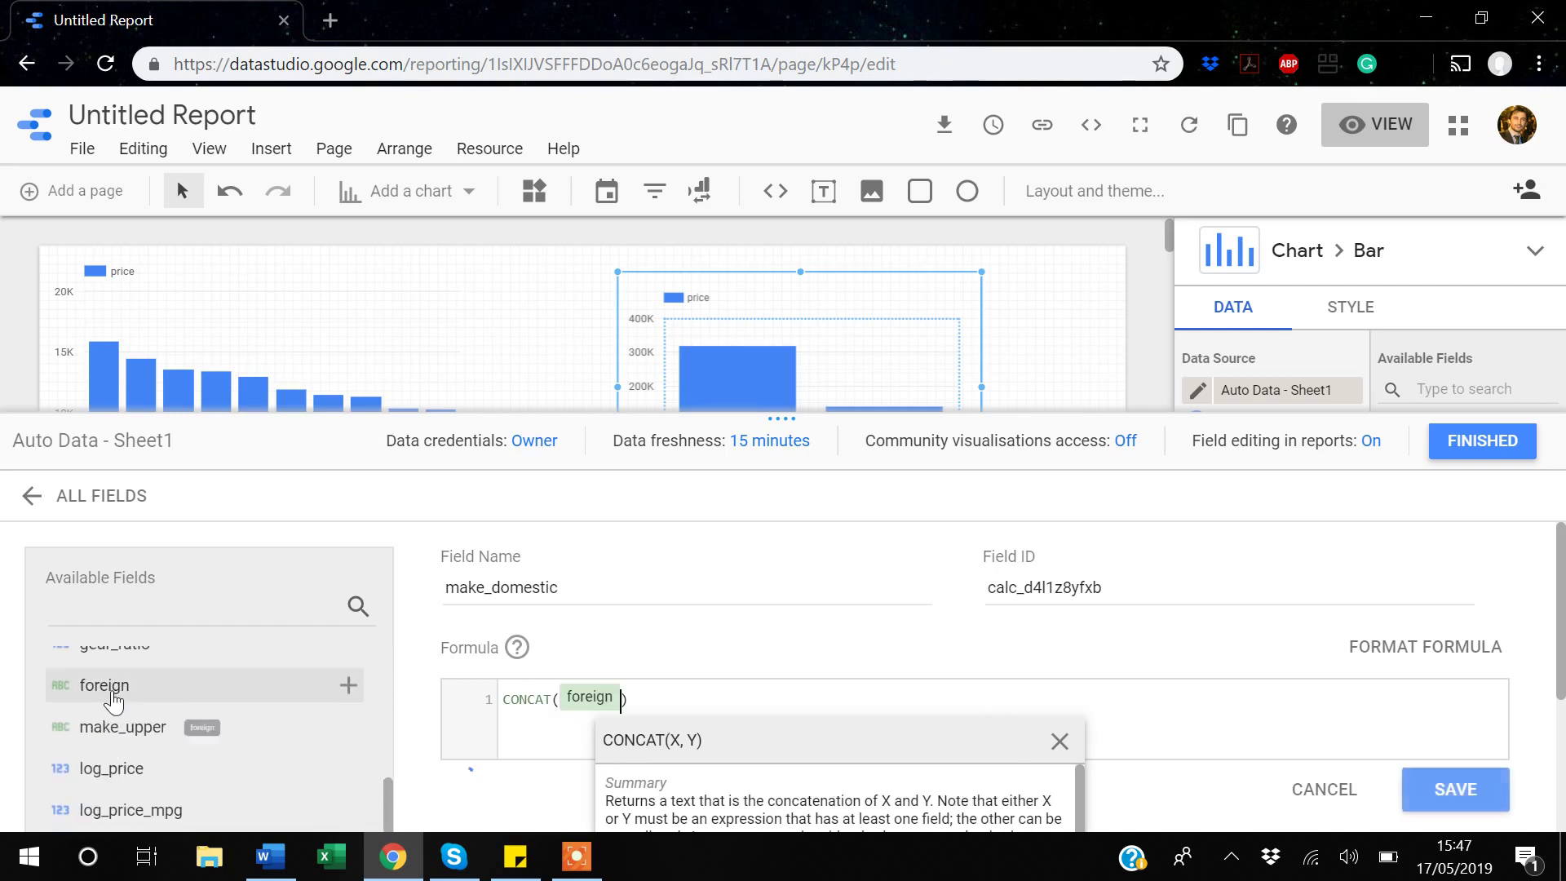
text(,m)
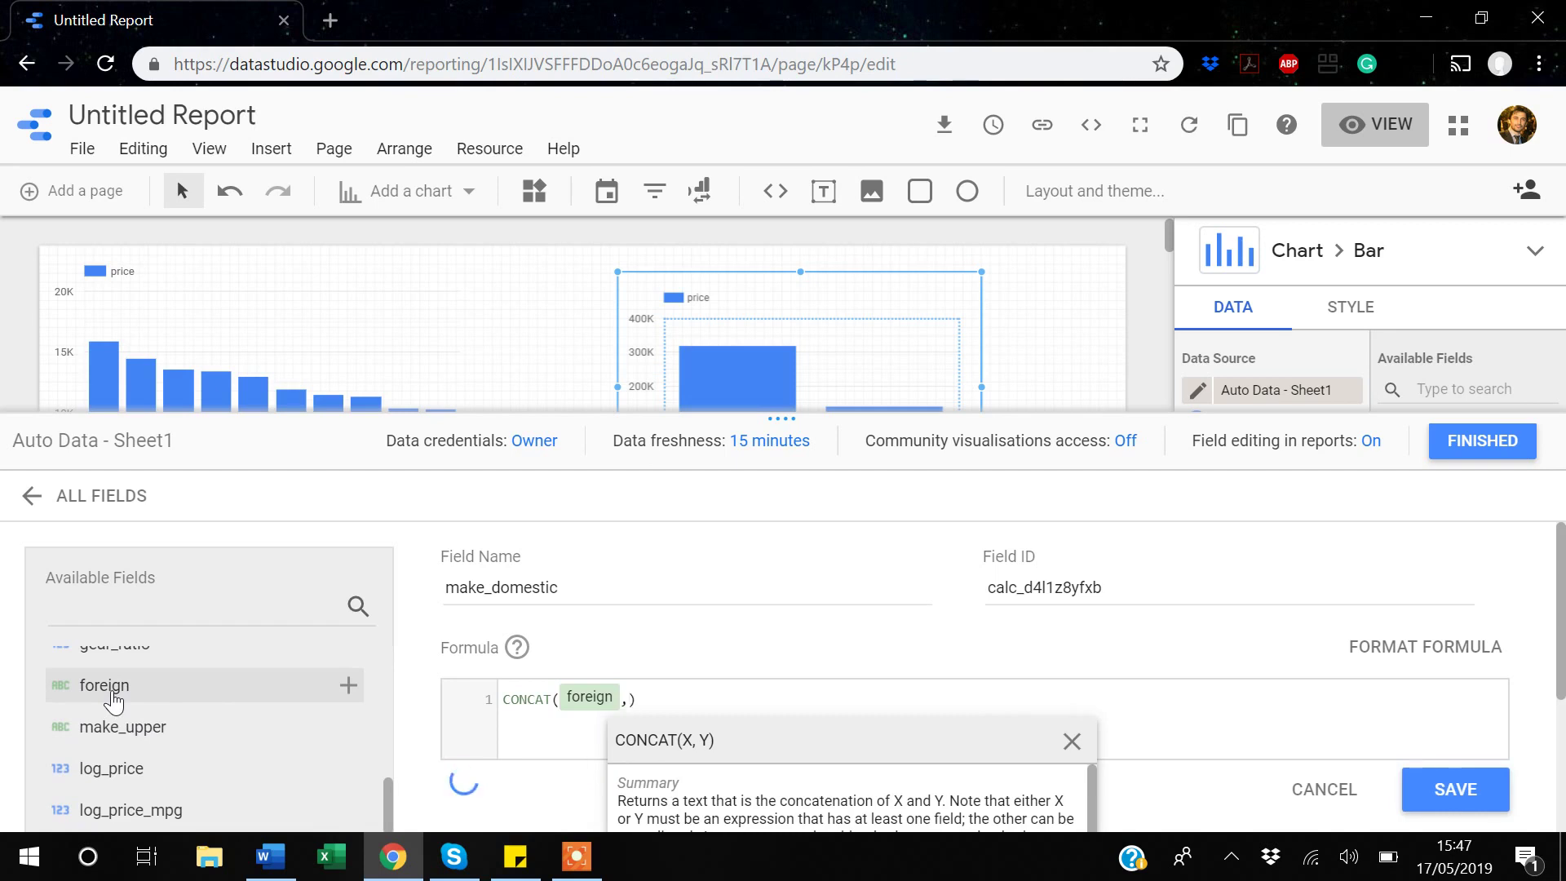
text(a)
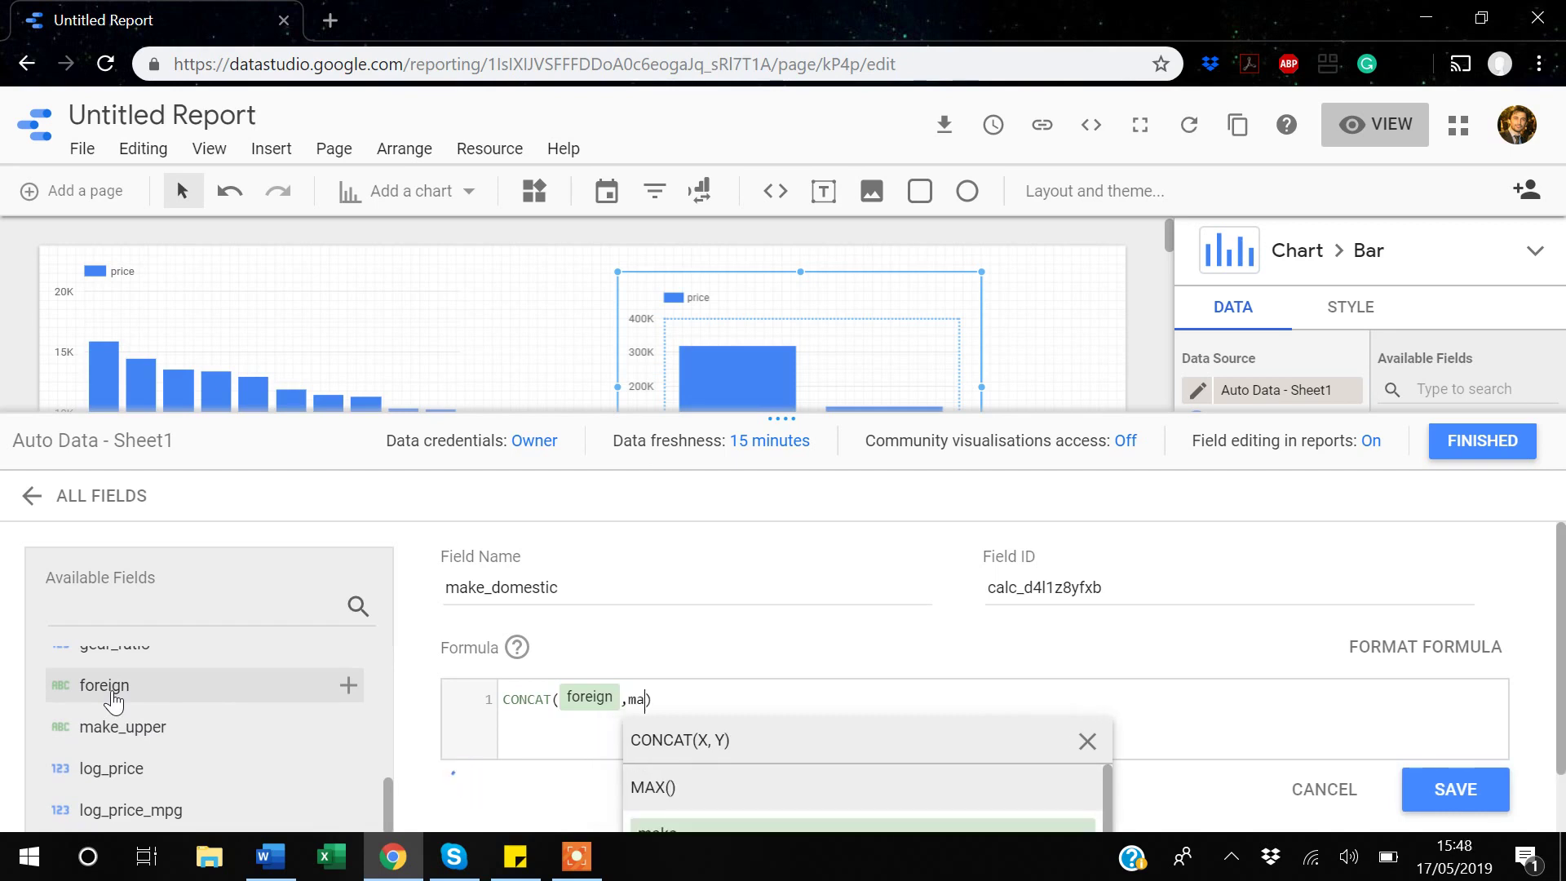
text(ke)
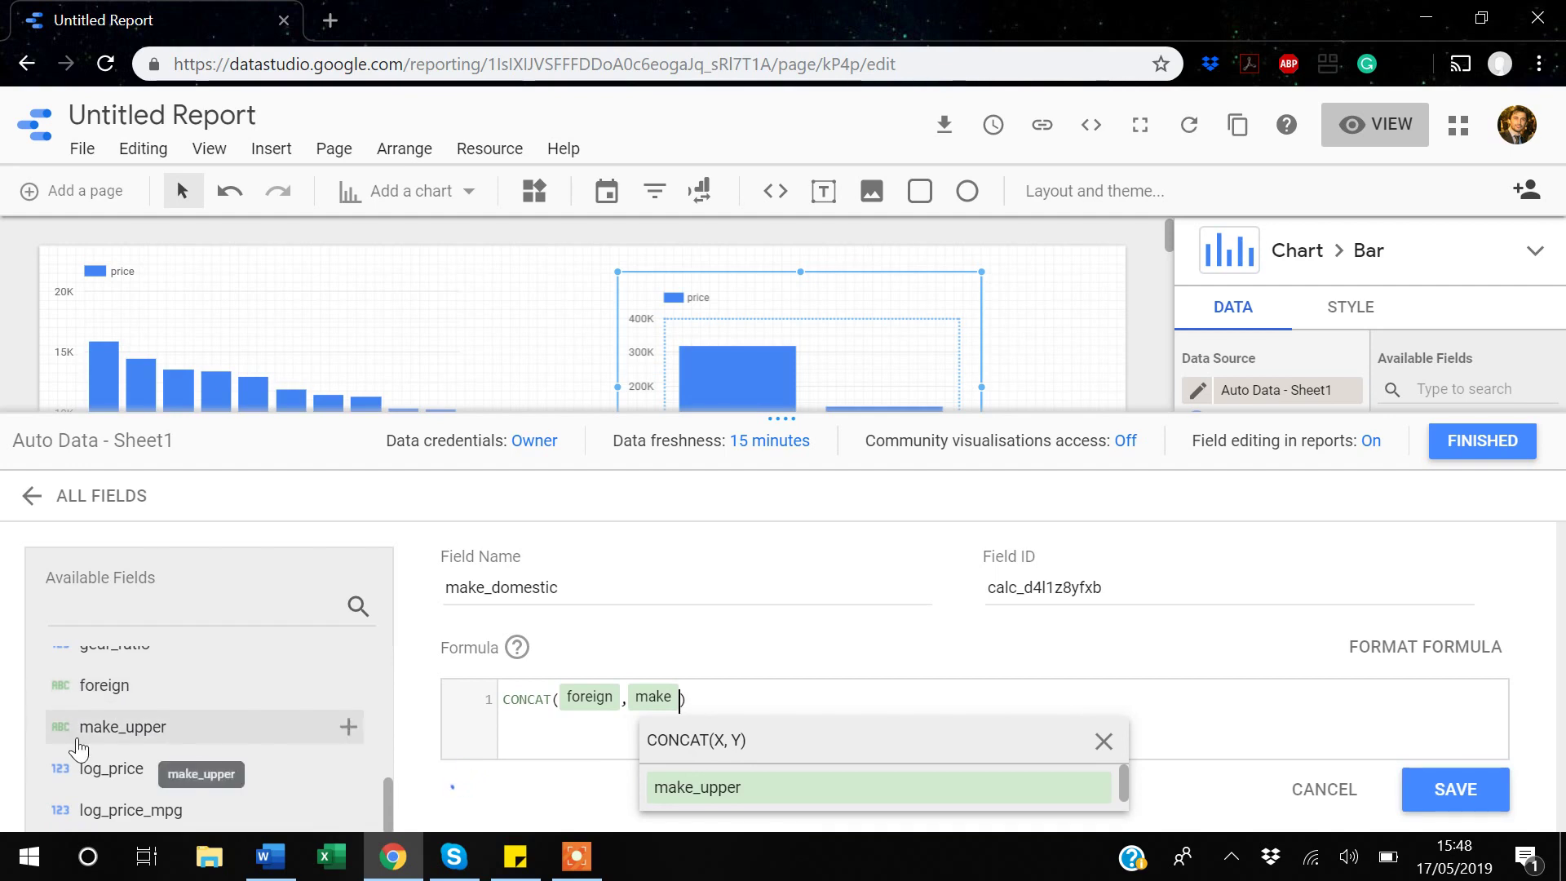
scroll(79, 743, up, 3)
scroll(81, 734, up, 3)
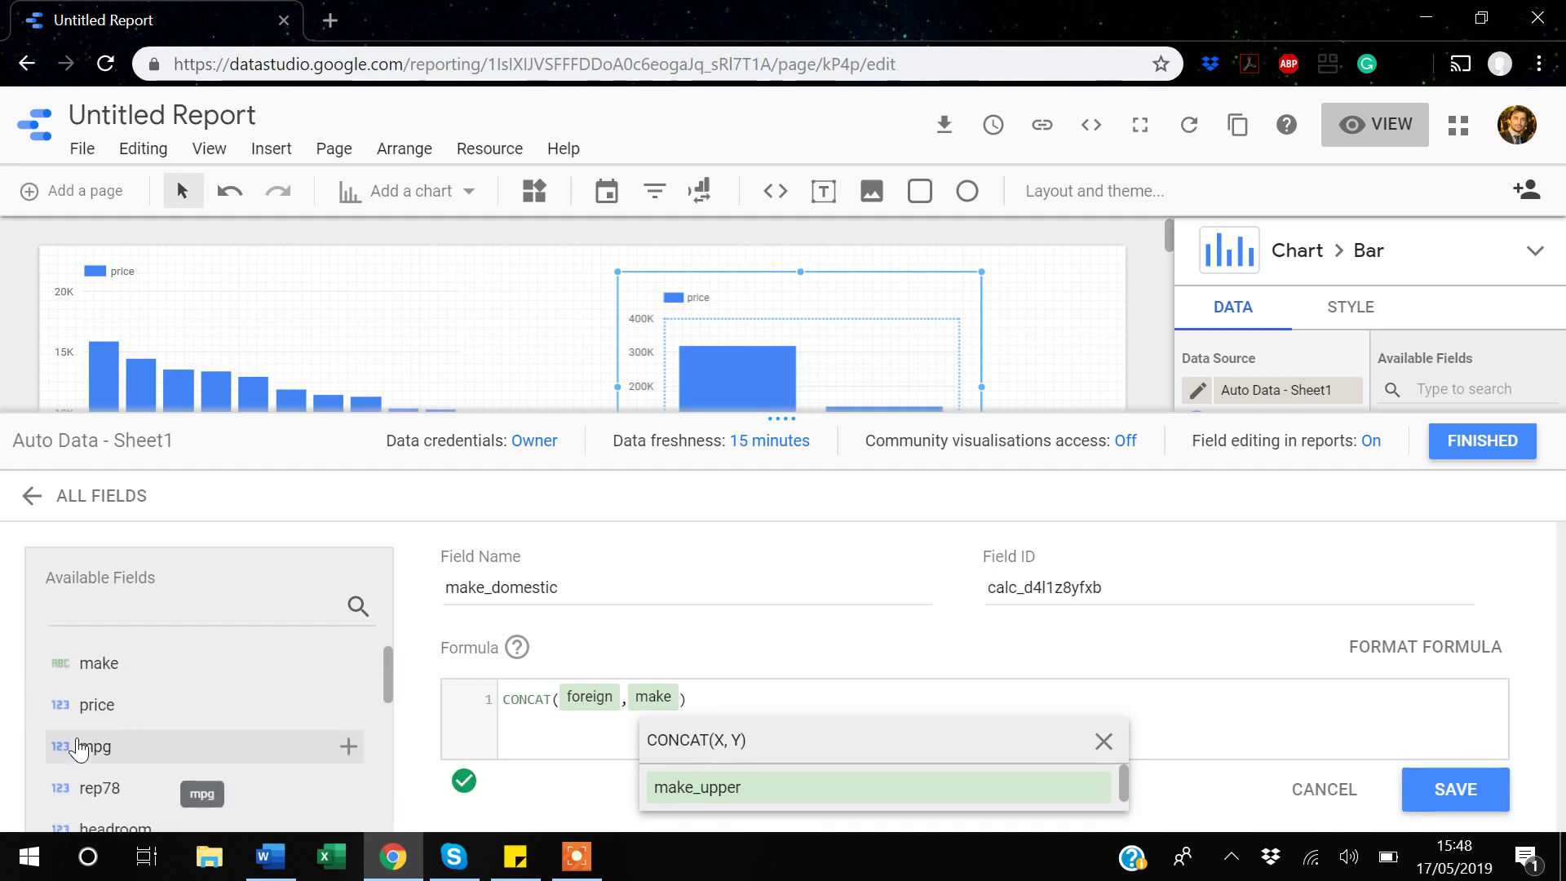
click(722, 696)
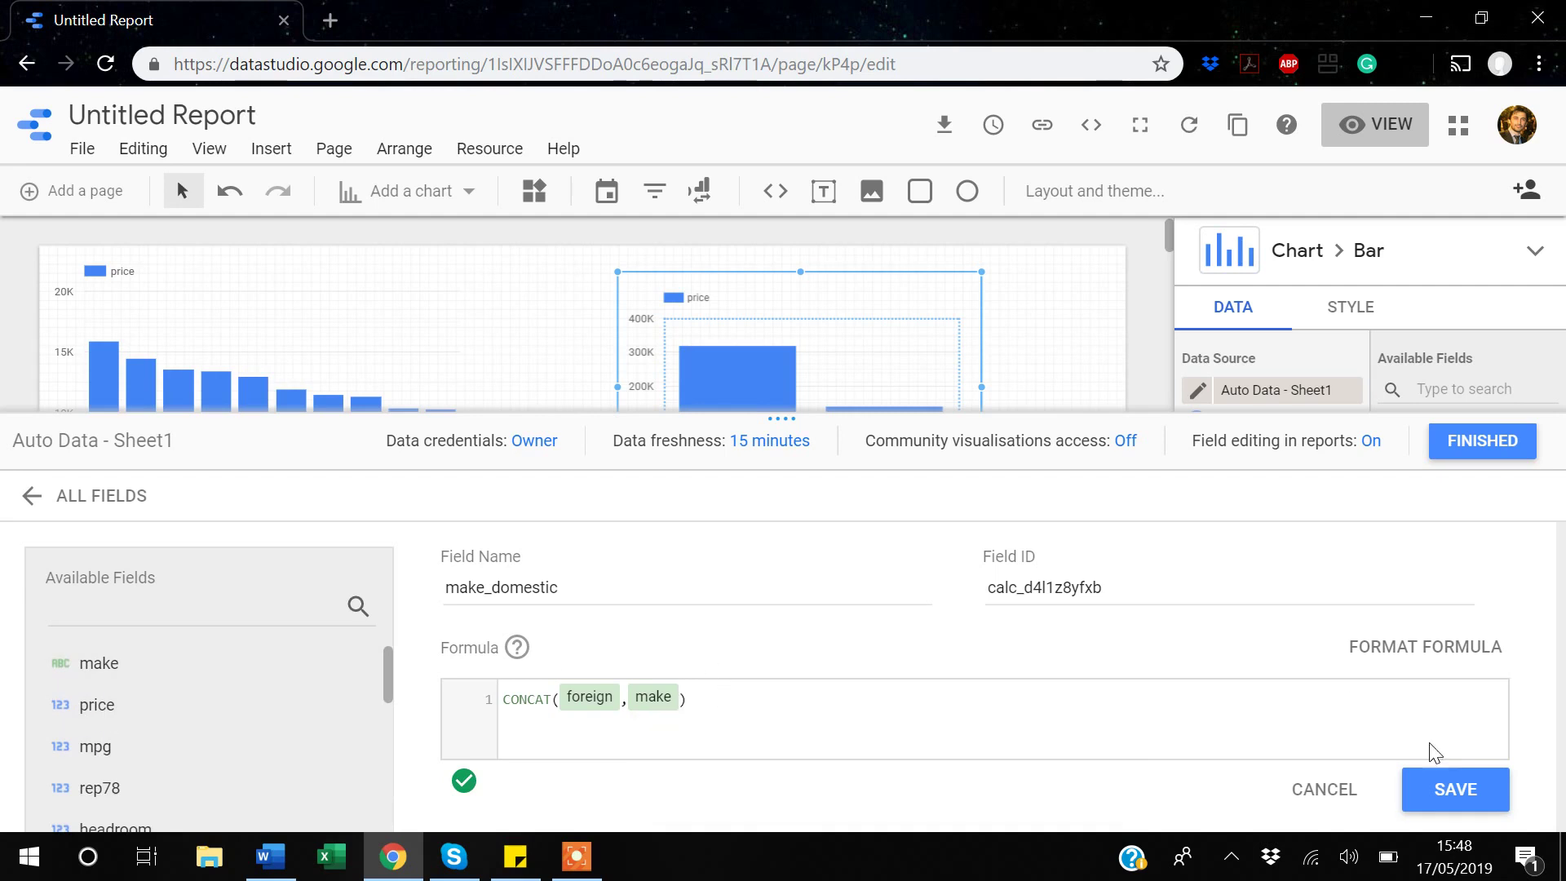
click(1458, 791)
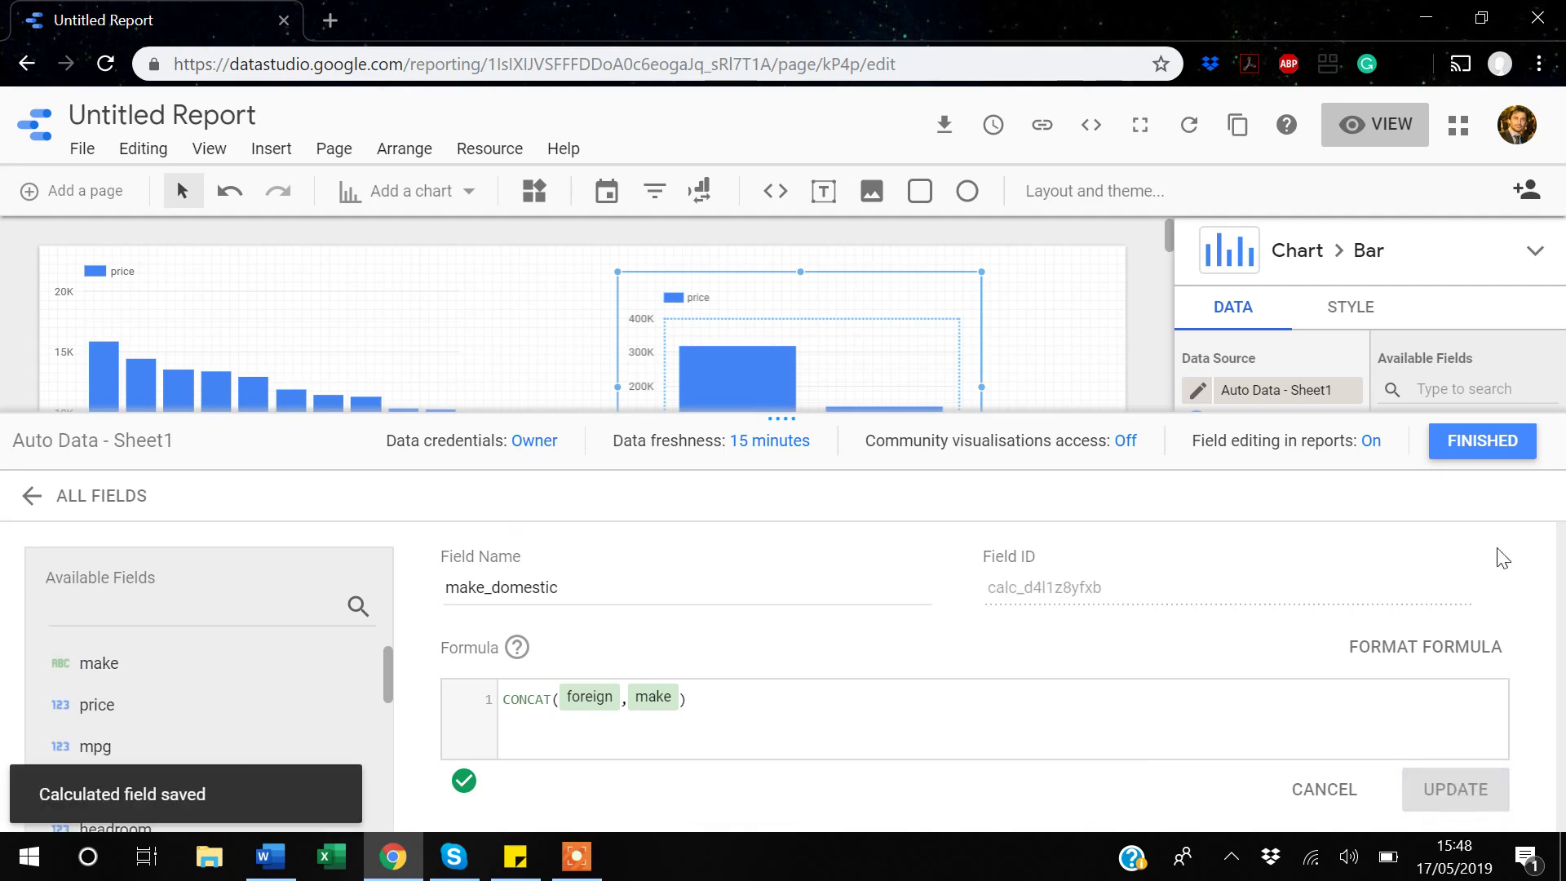
click(1482, 443)
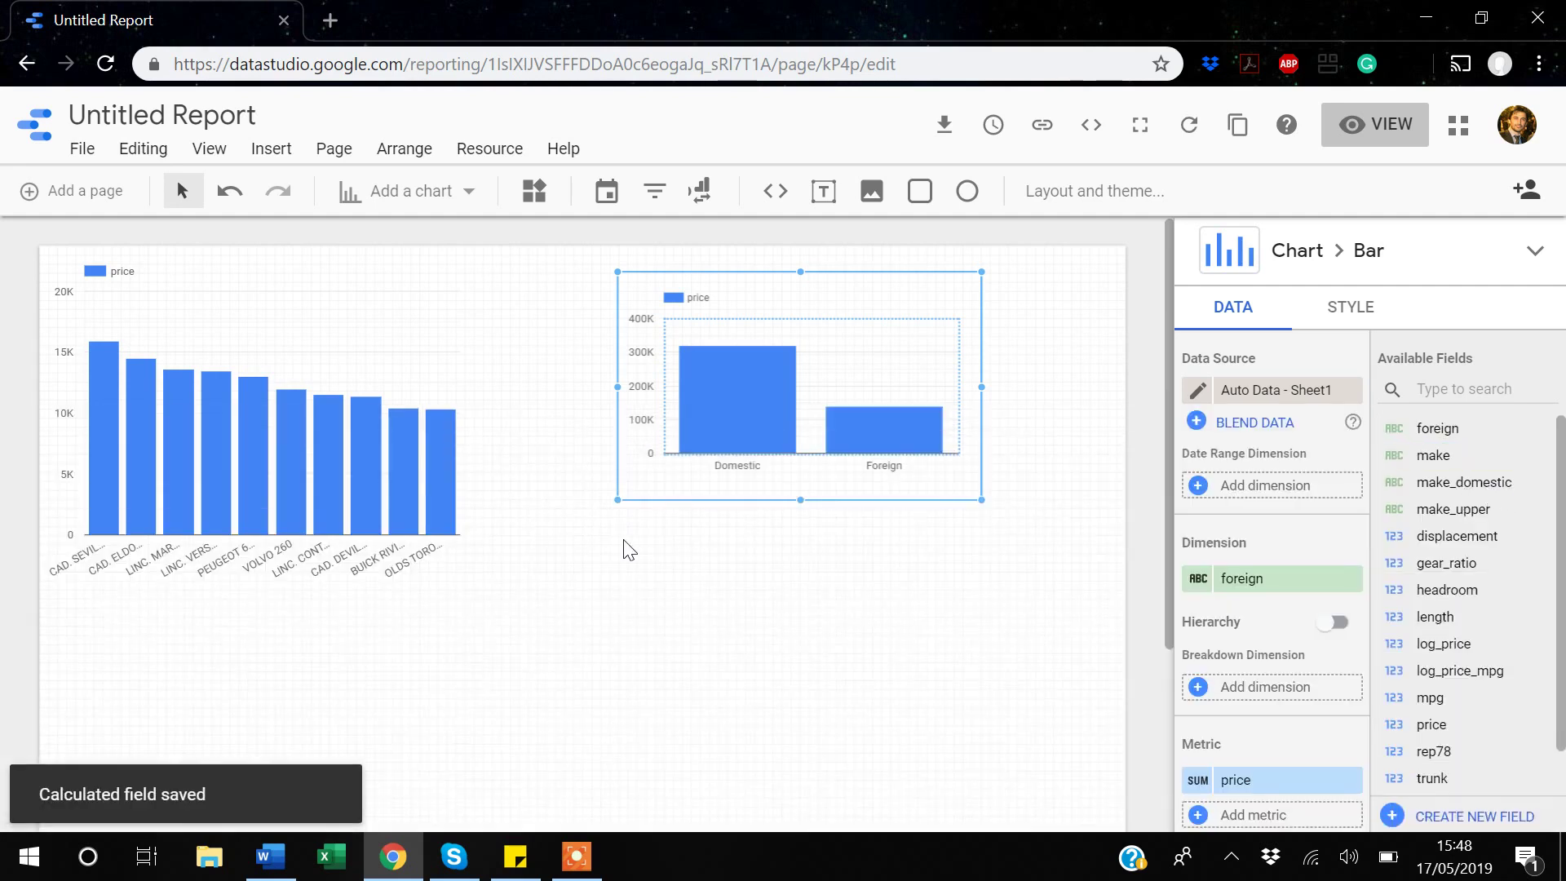
Change the first bar chart's dimension from make_upper to make_domestic and enlarge the chart in width and height.
click(292, 360)
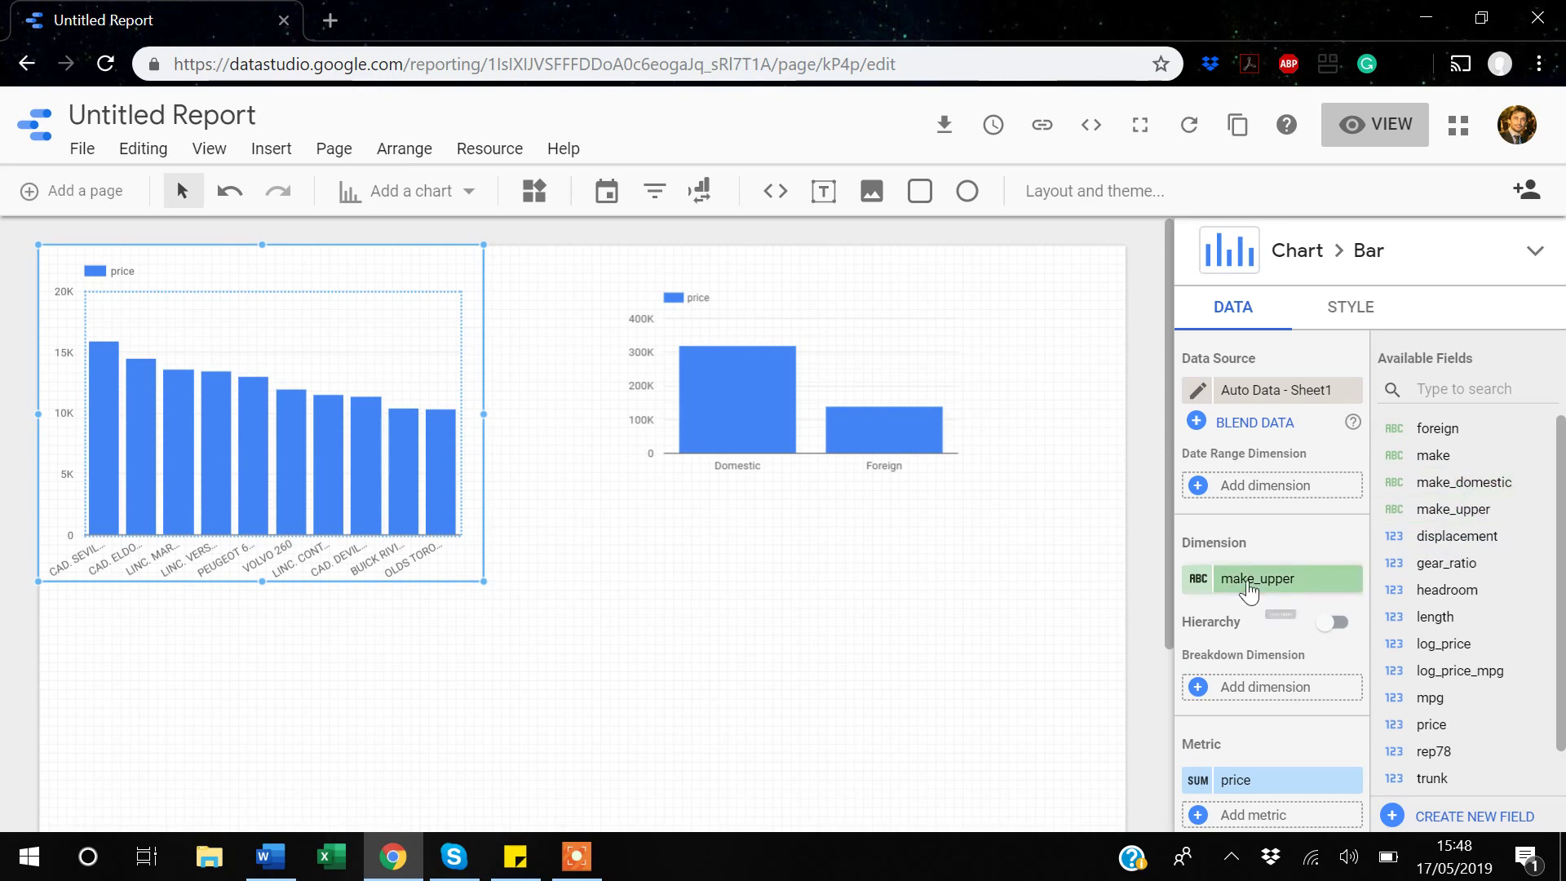
drag(1464, 484, 1272, 605)
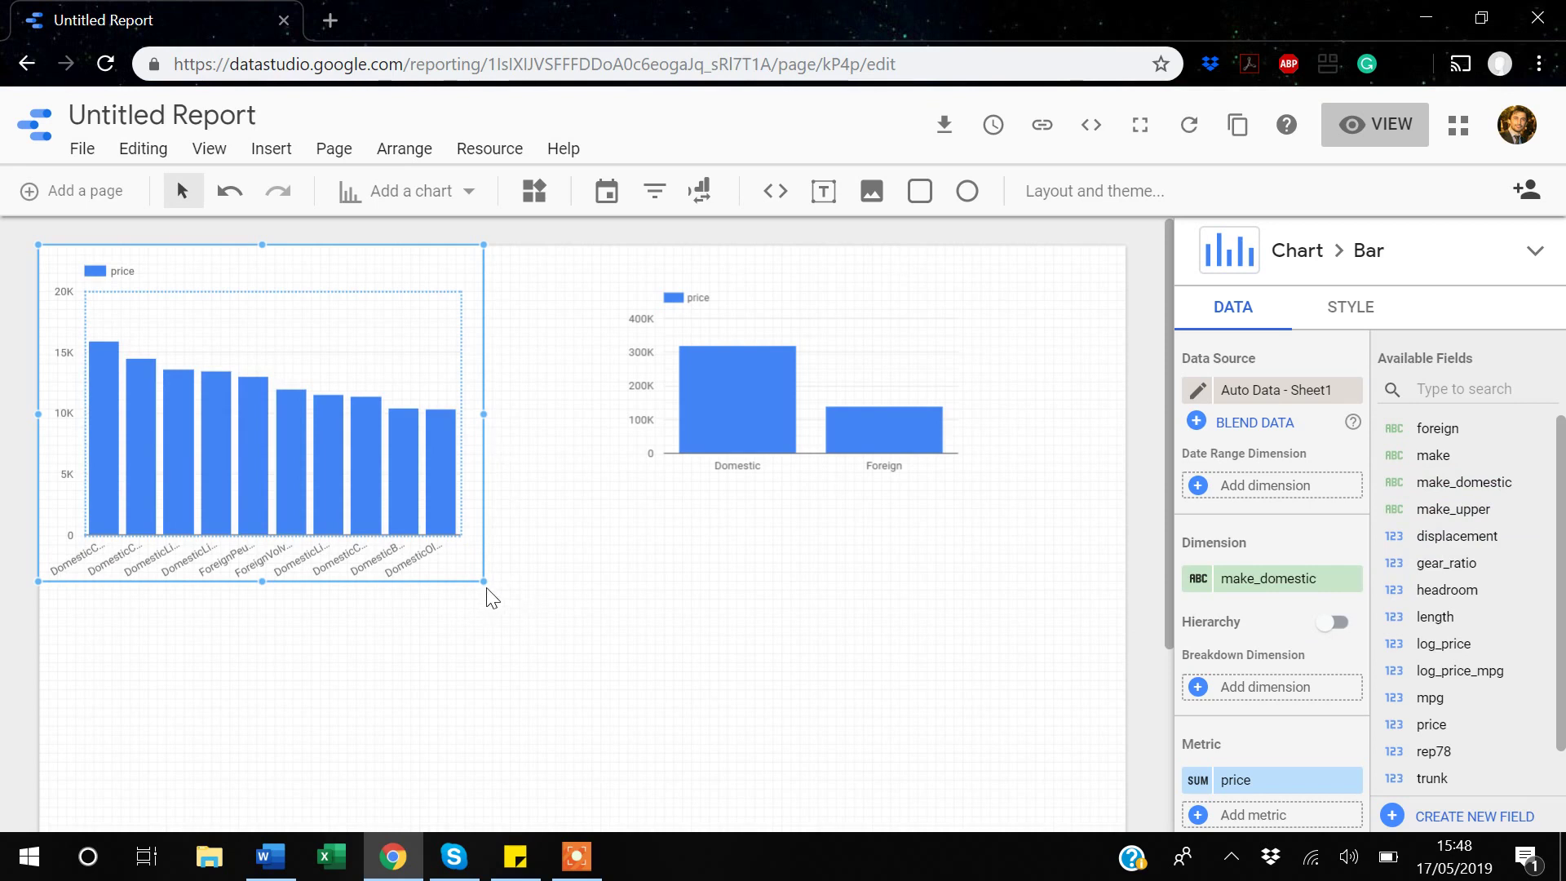
drag(484, 415, 602, 414)
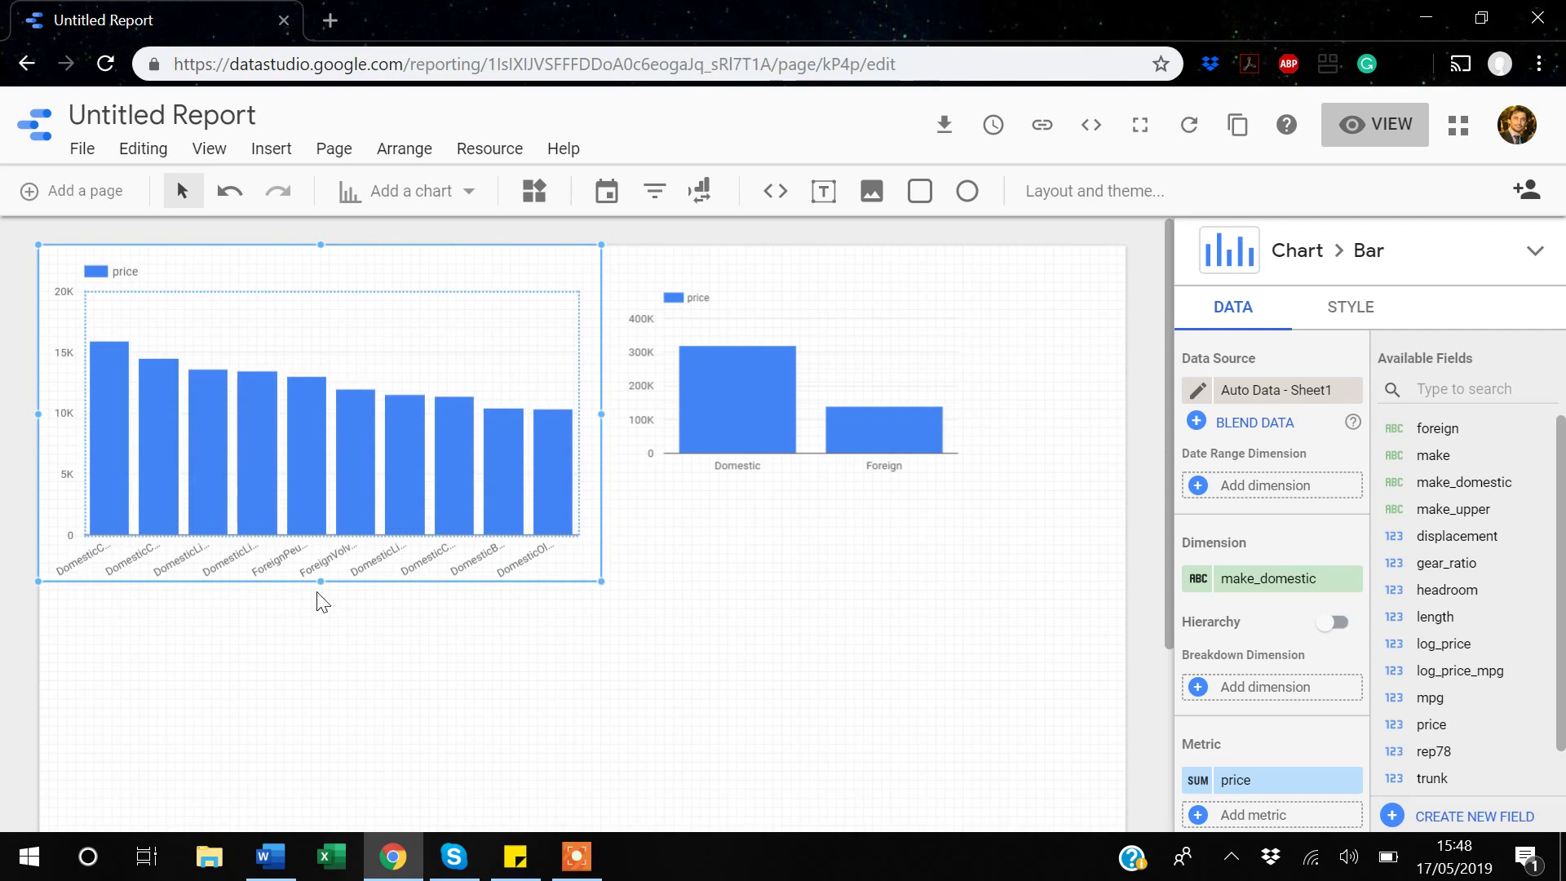
drag(319, 580, 320, 654)
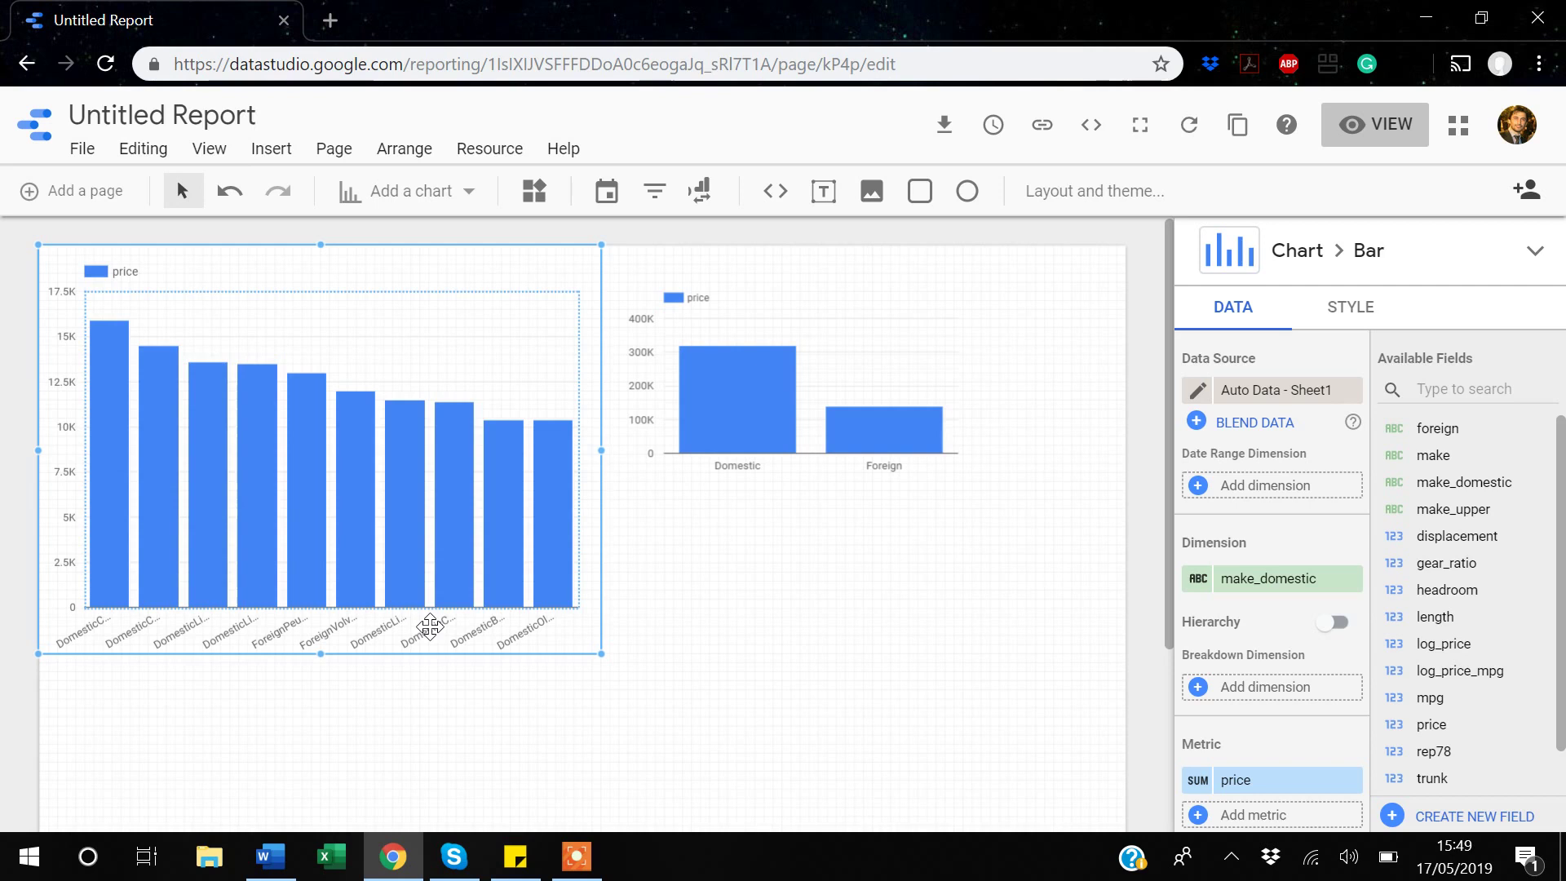
Start a new calculated field named domestic_make_2.
click(1487, 830)
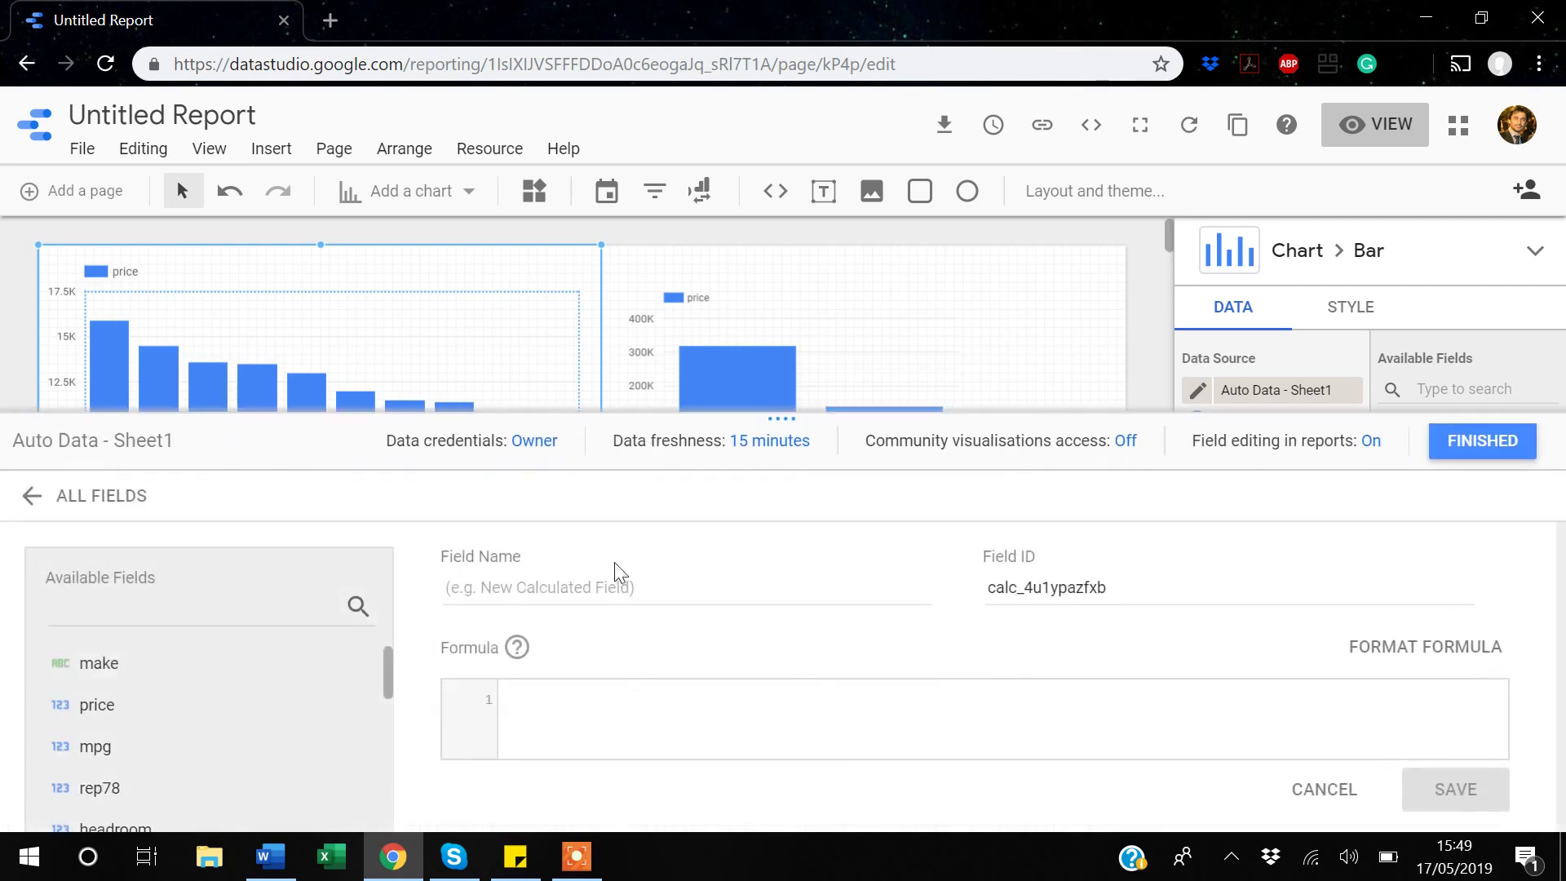
click(604, 586)
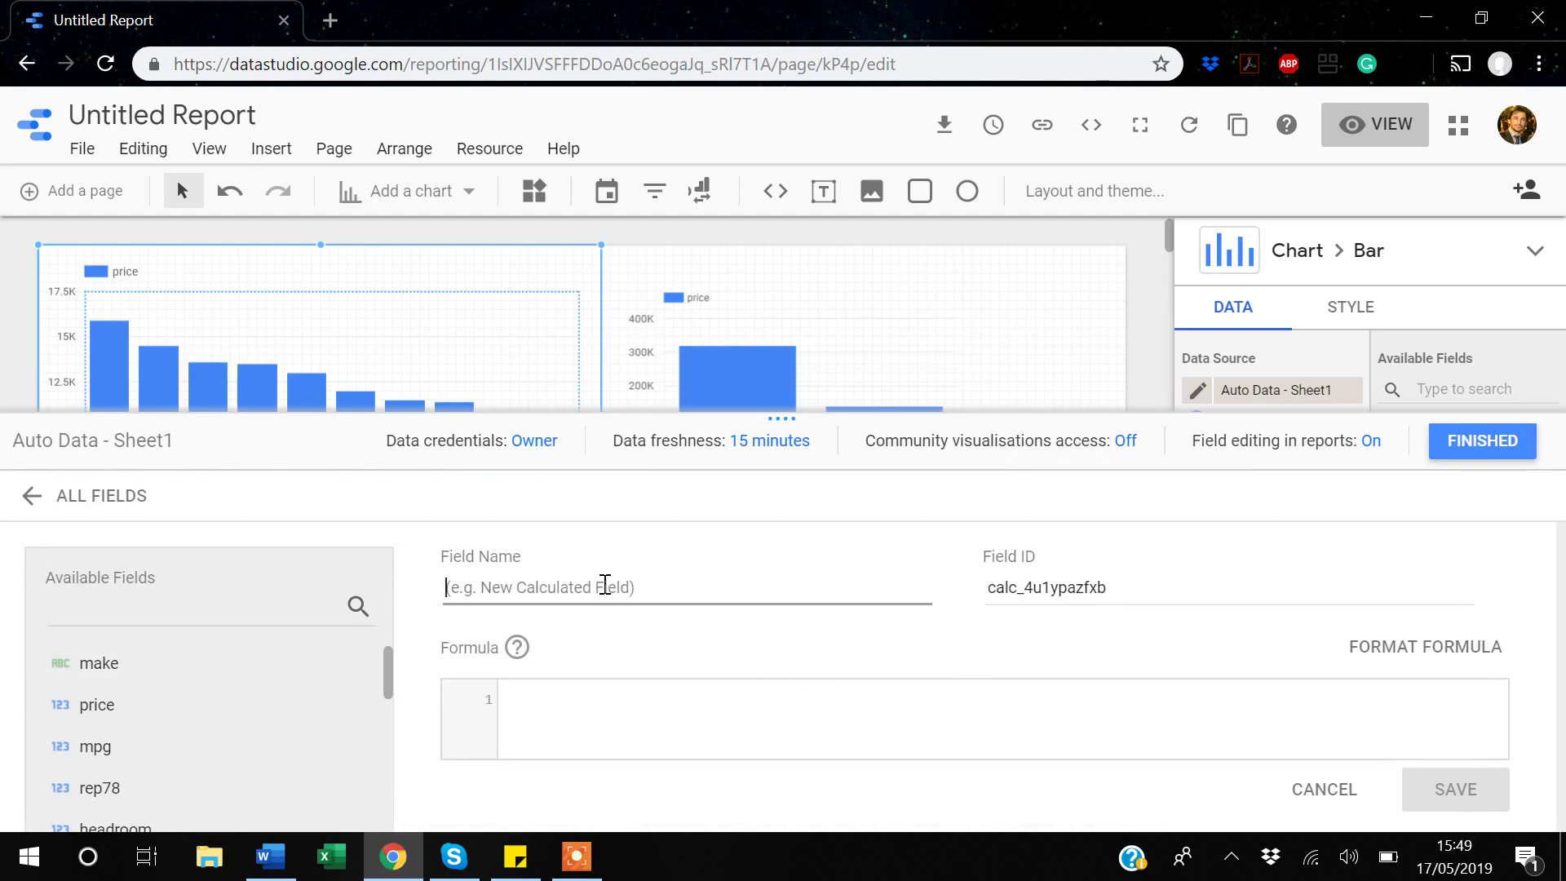
text(domestic_make_2)
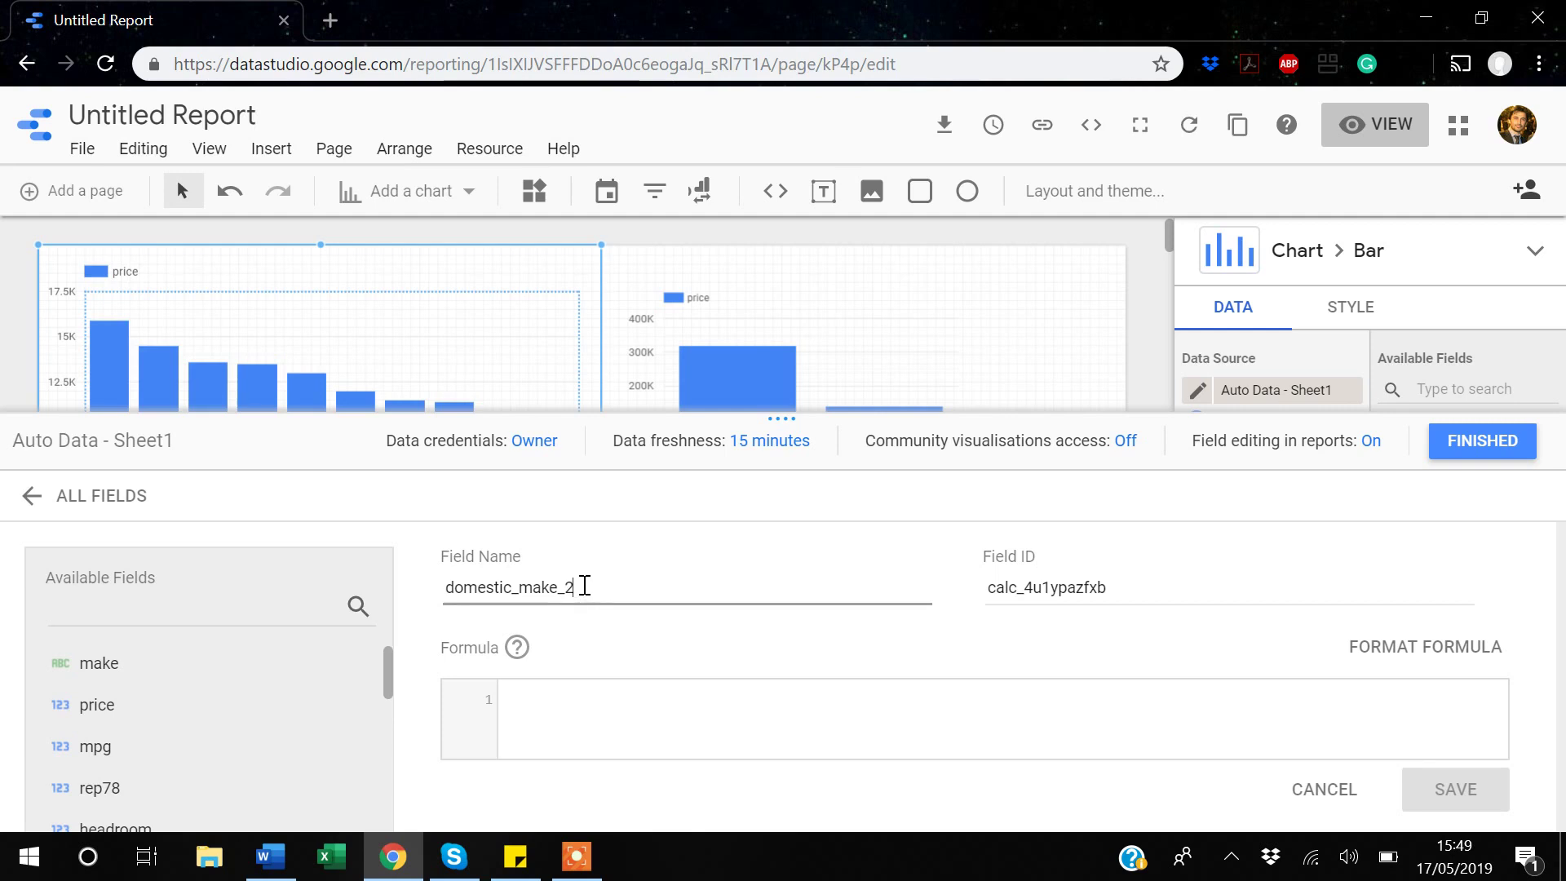
Start the domestic_make_2 formula with the CONCAT function and insert the foreign field as its first argument.
click(522, 701)
text(co)
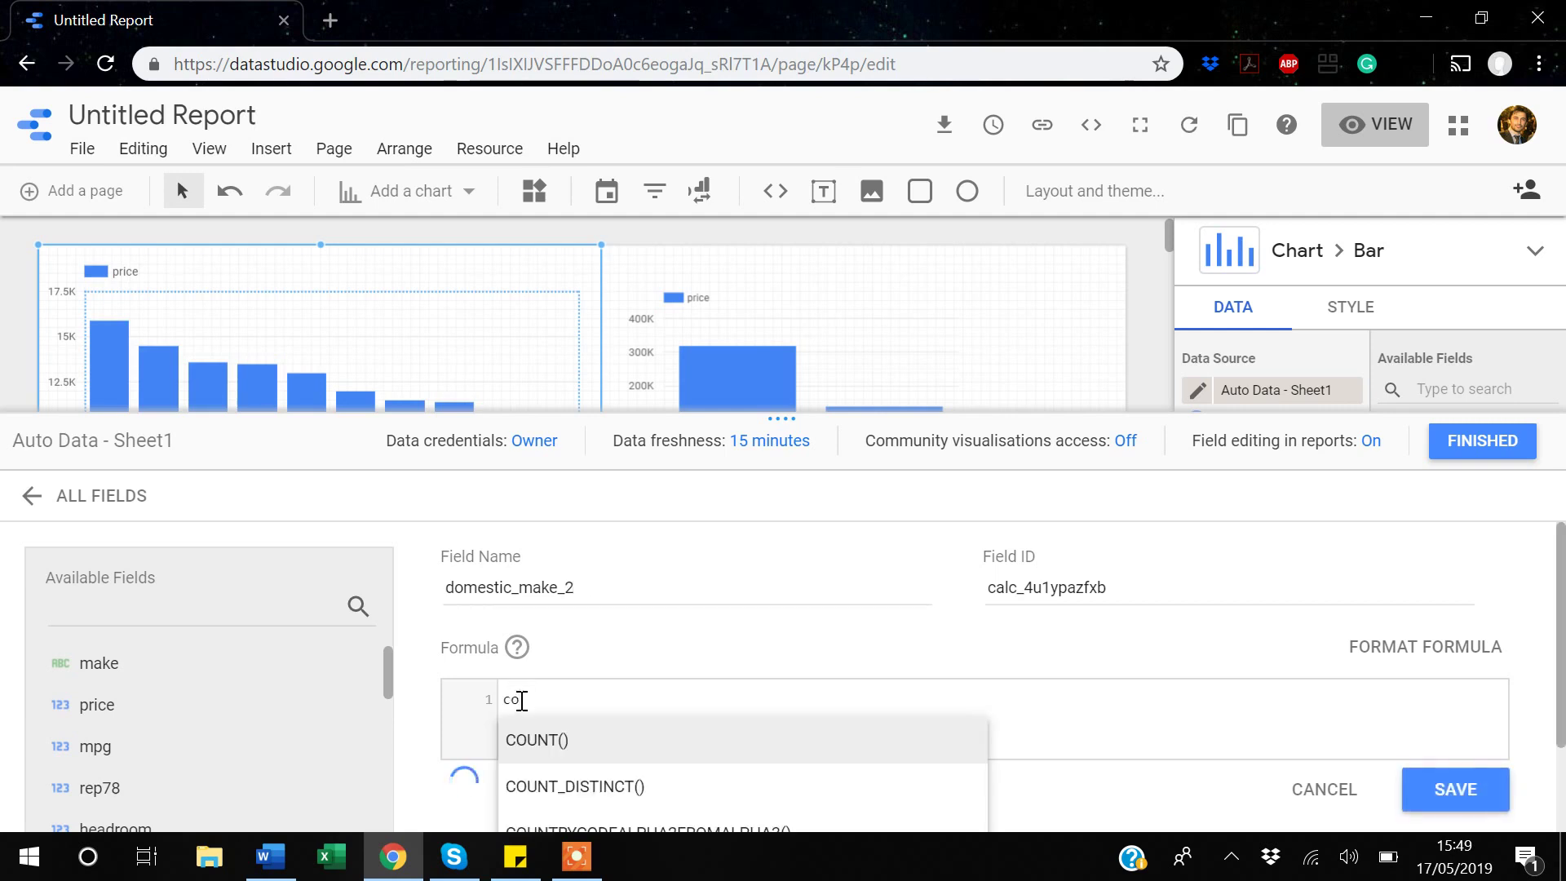
text(nc)
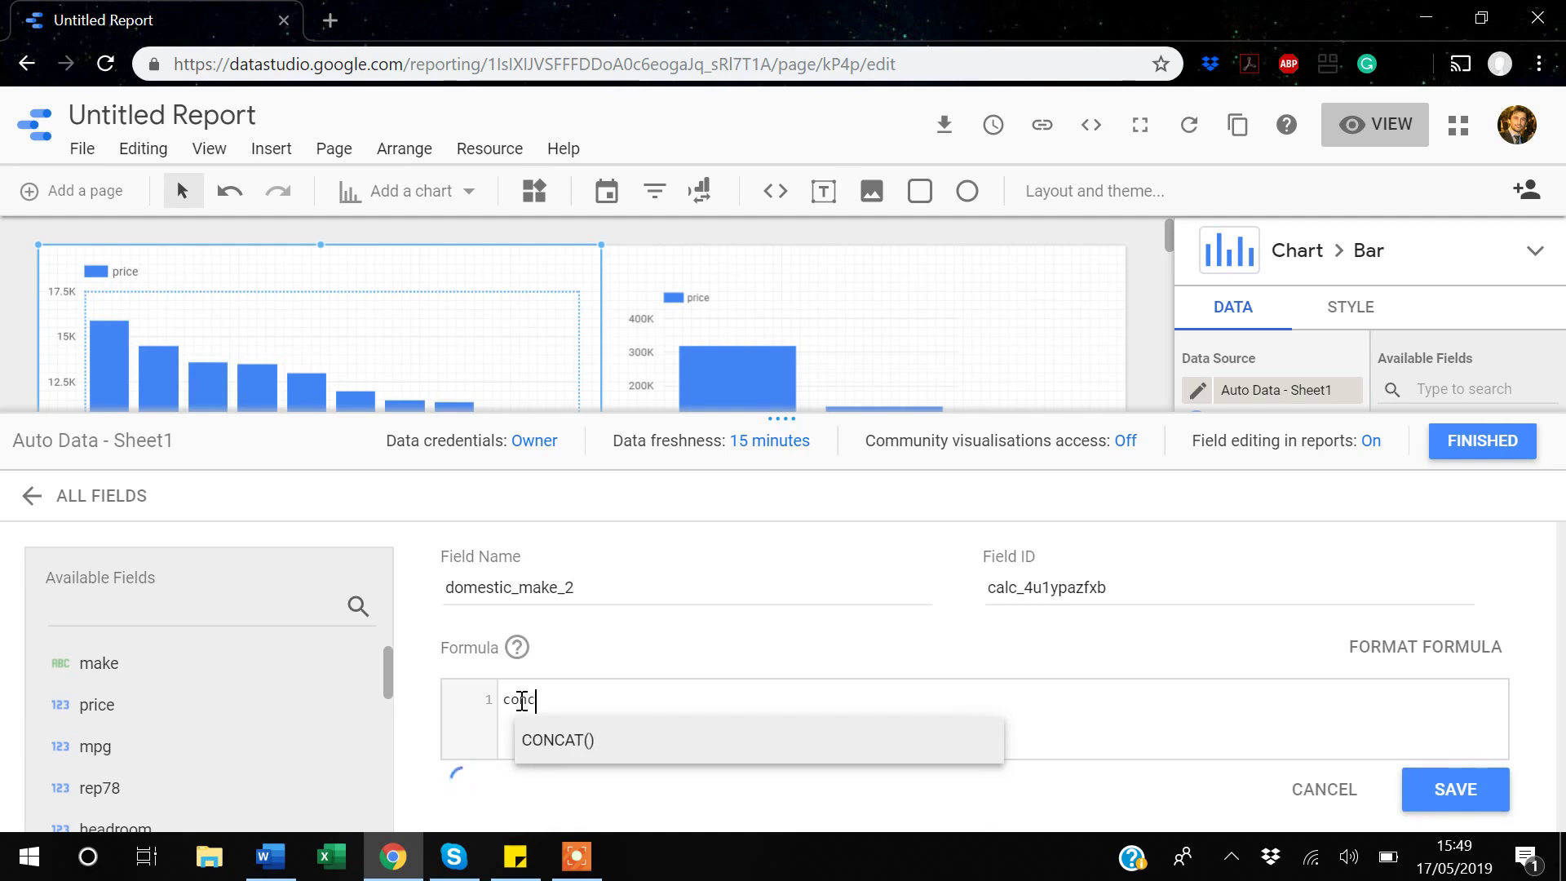
click(552, 744)
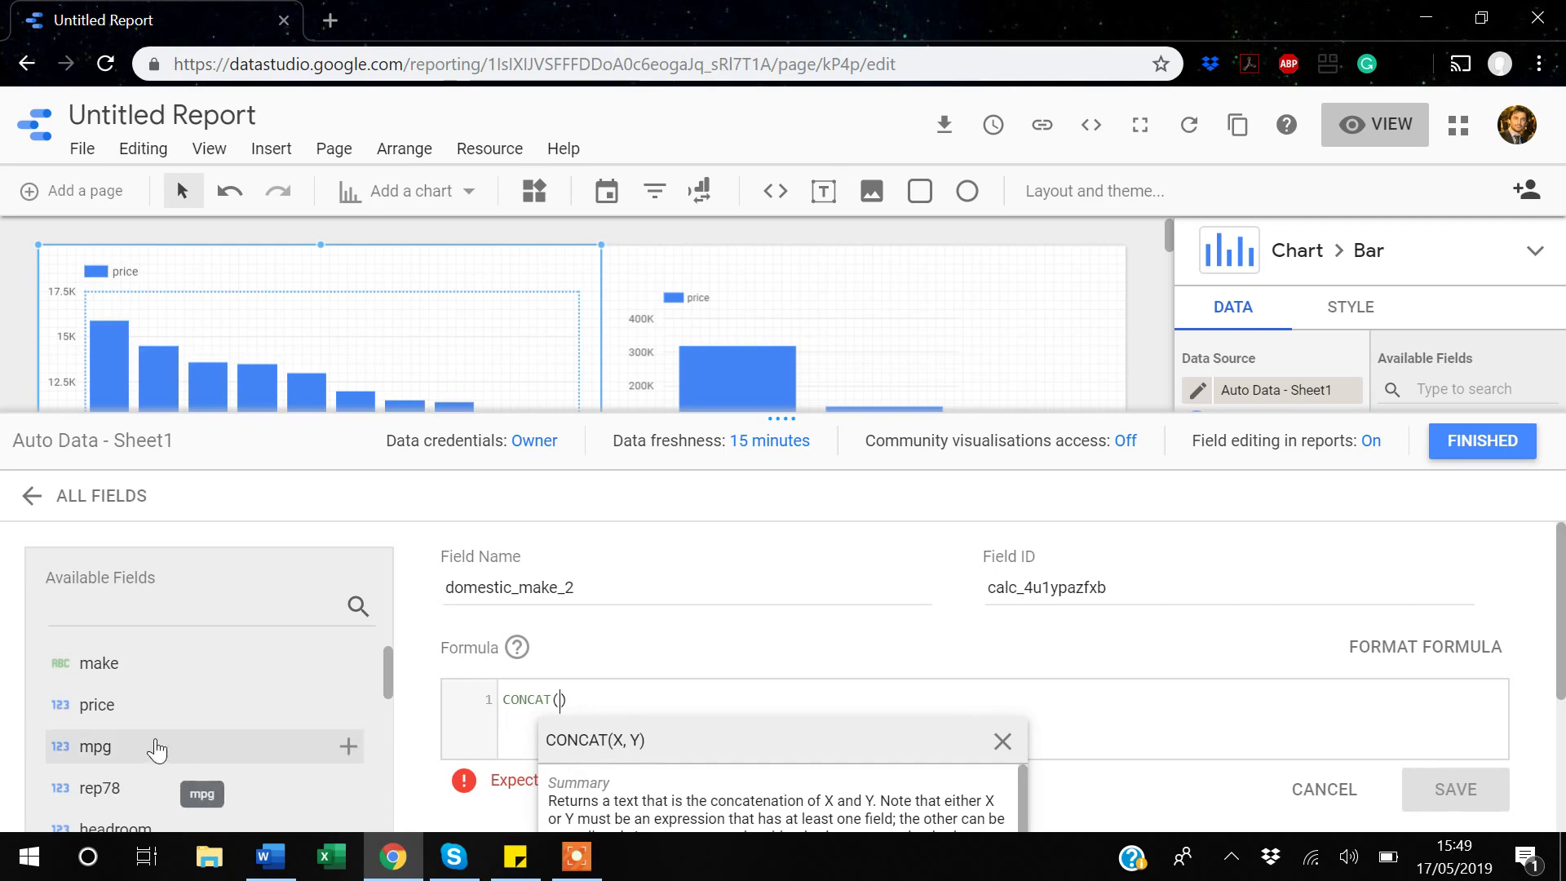
scroll(157, 746, down, 4)
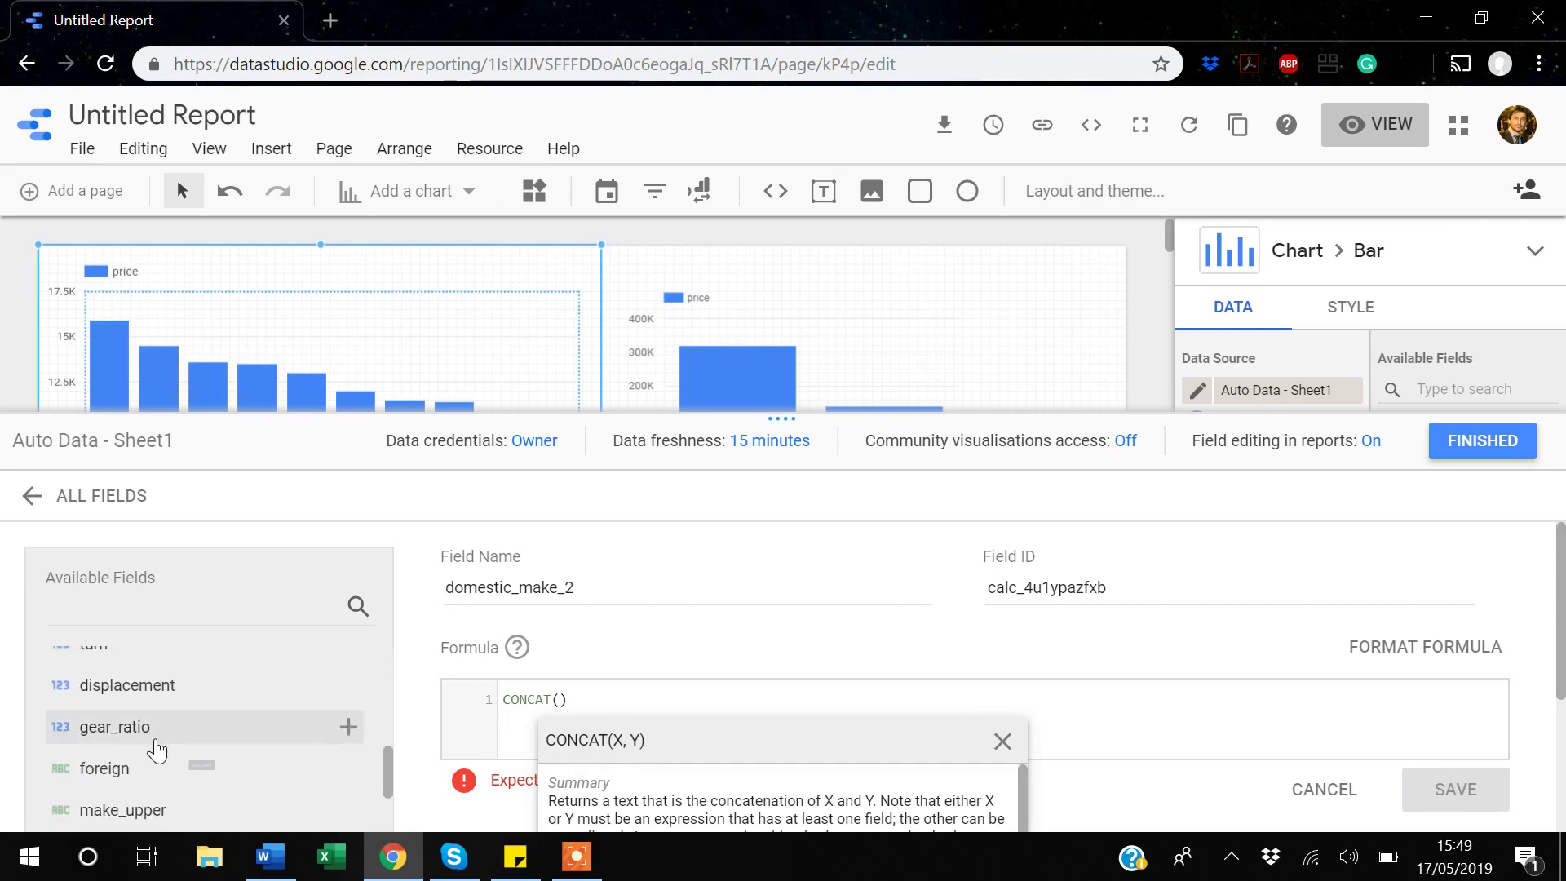
click(119, 769)
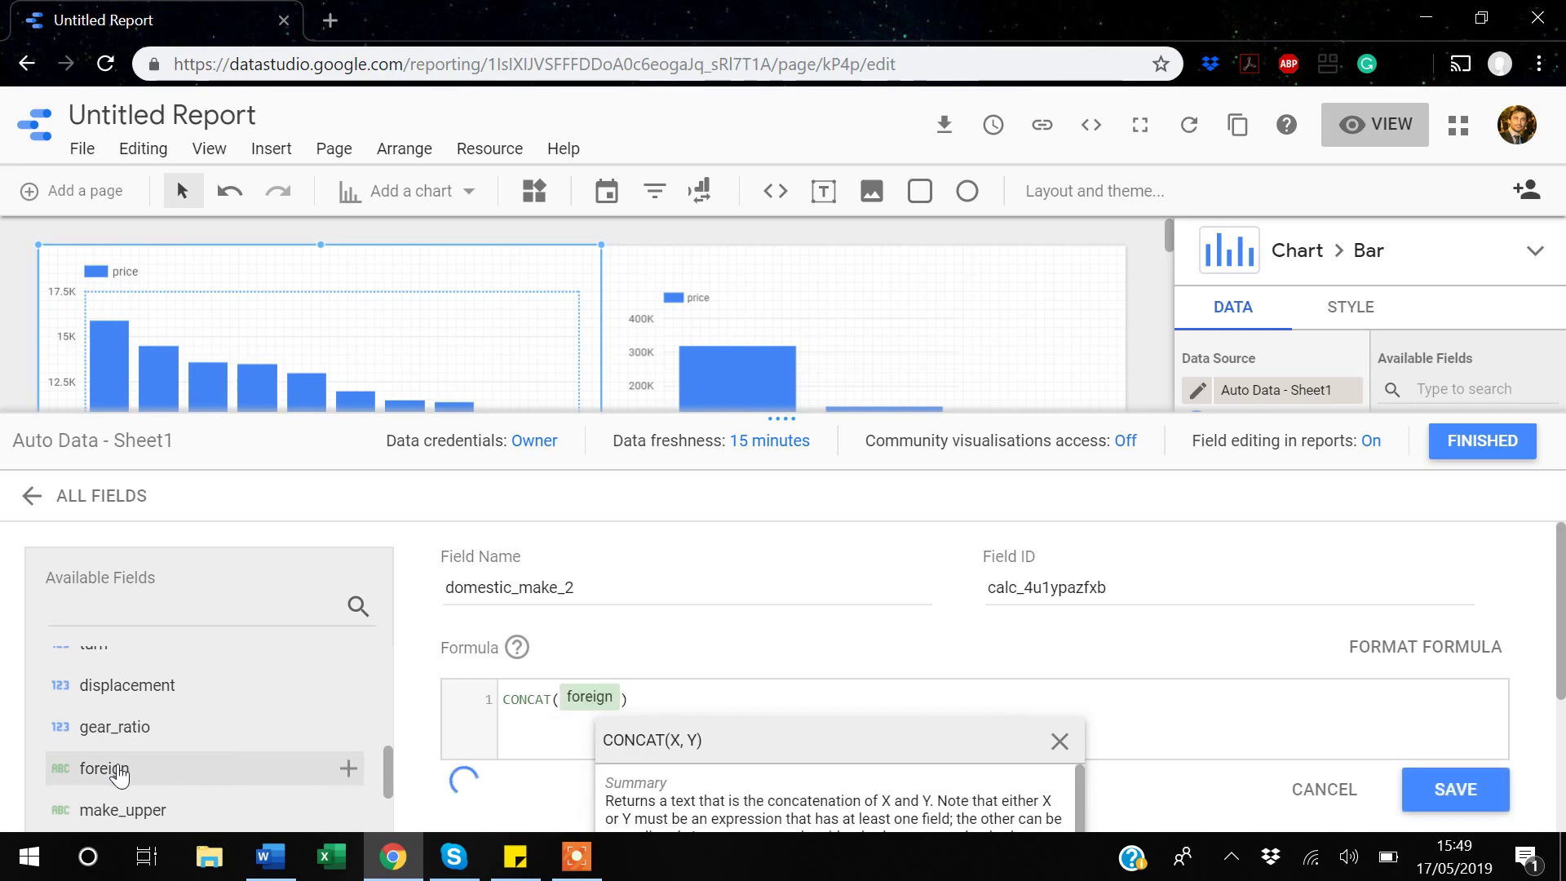
Add a quoted space " " and the make field as the second and third arguments of the CONCAT formula.
text(,)
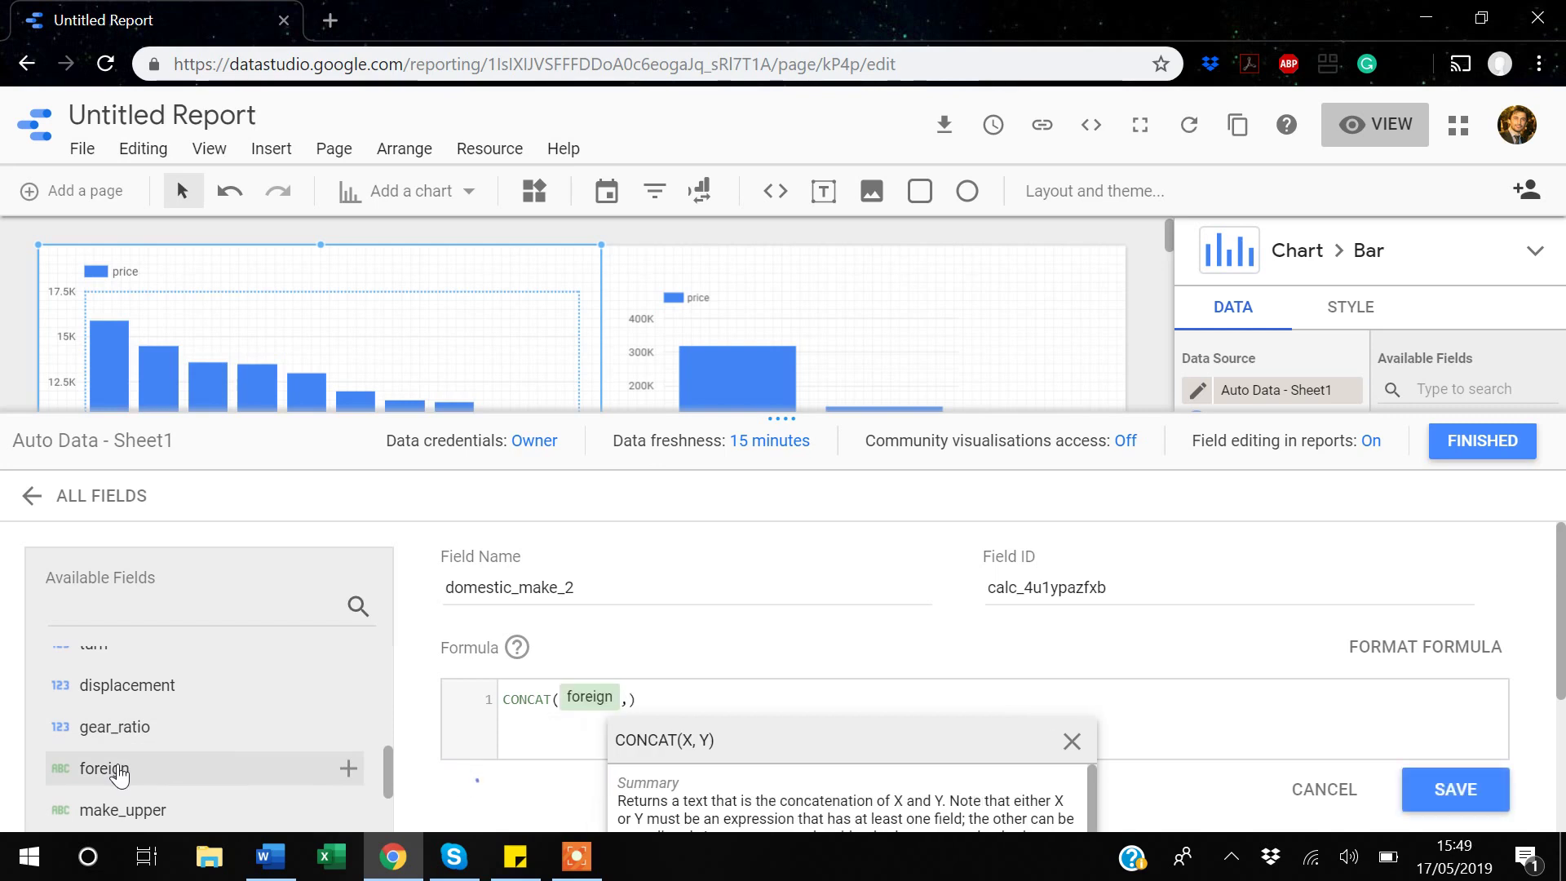
text("")
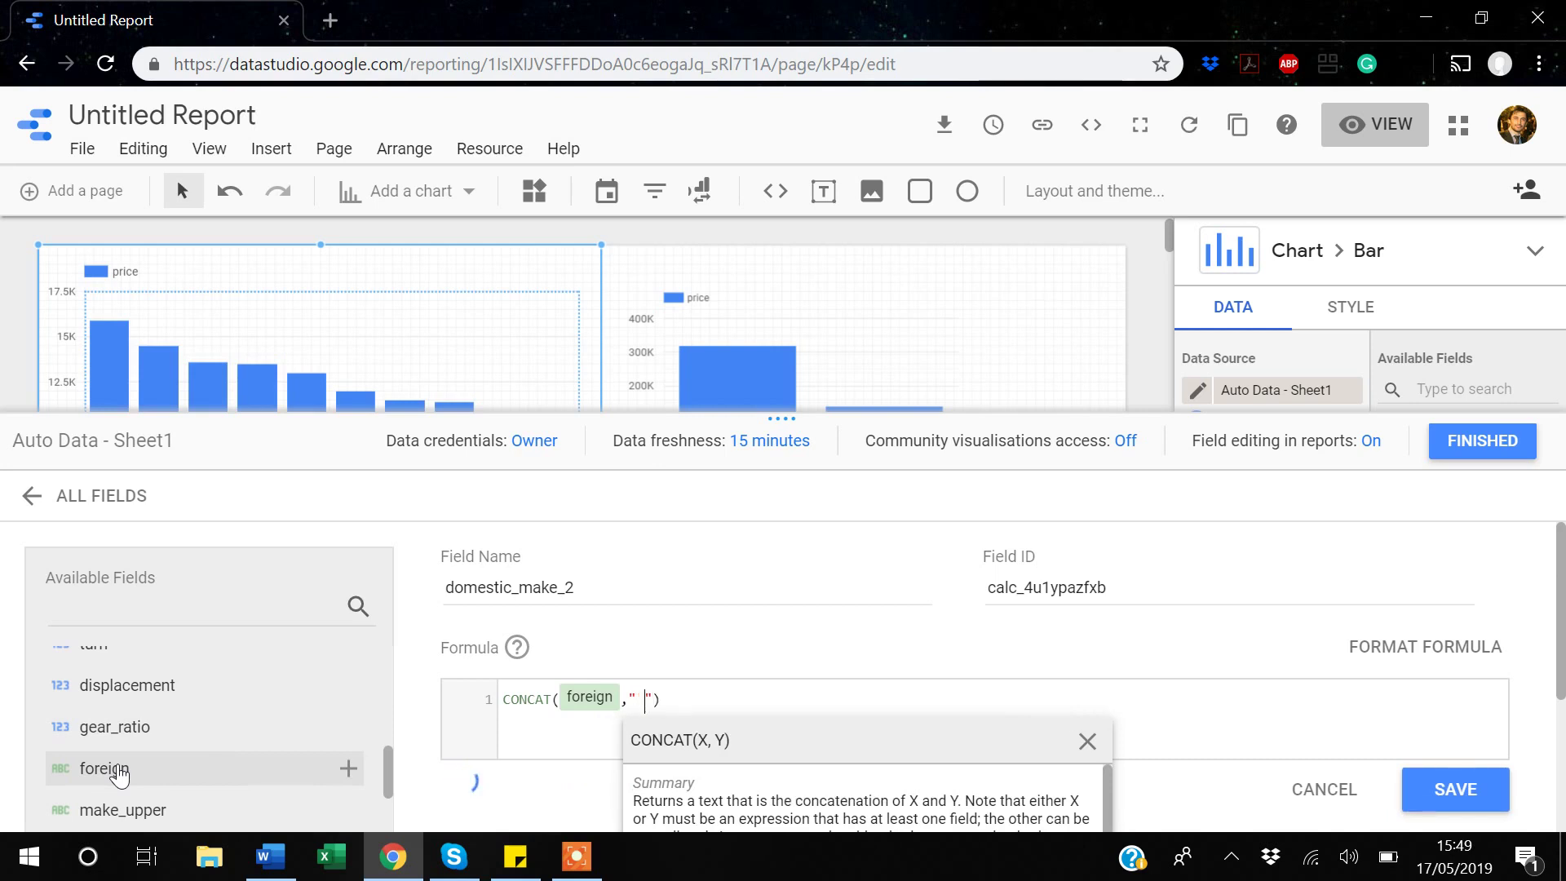
text( ,)
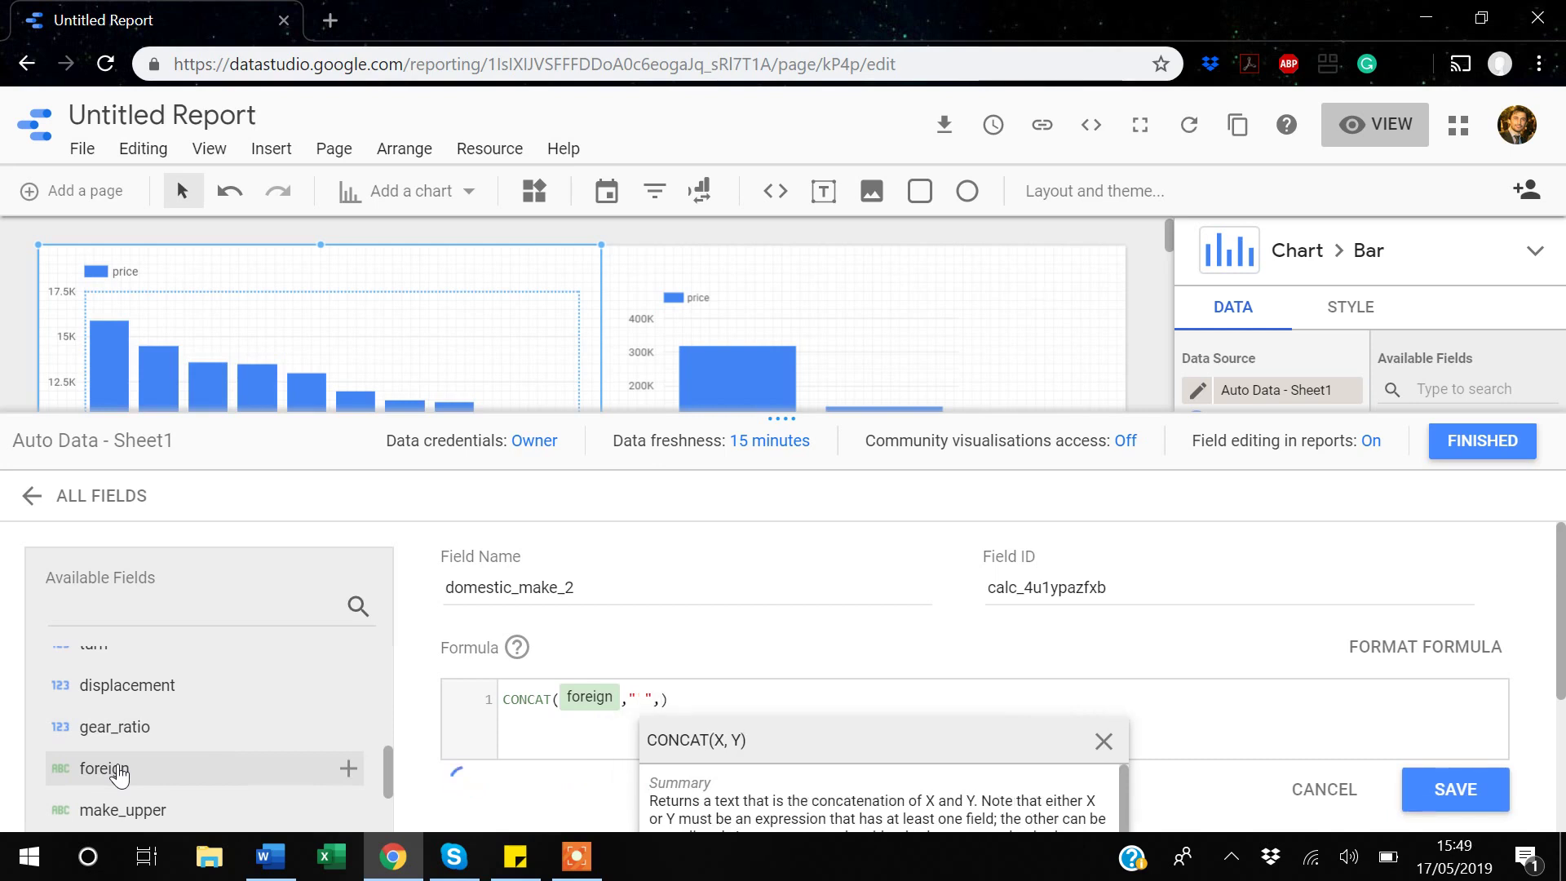
scroll(222, 718, up, 4)
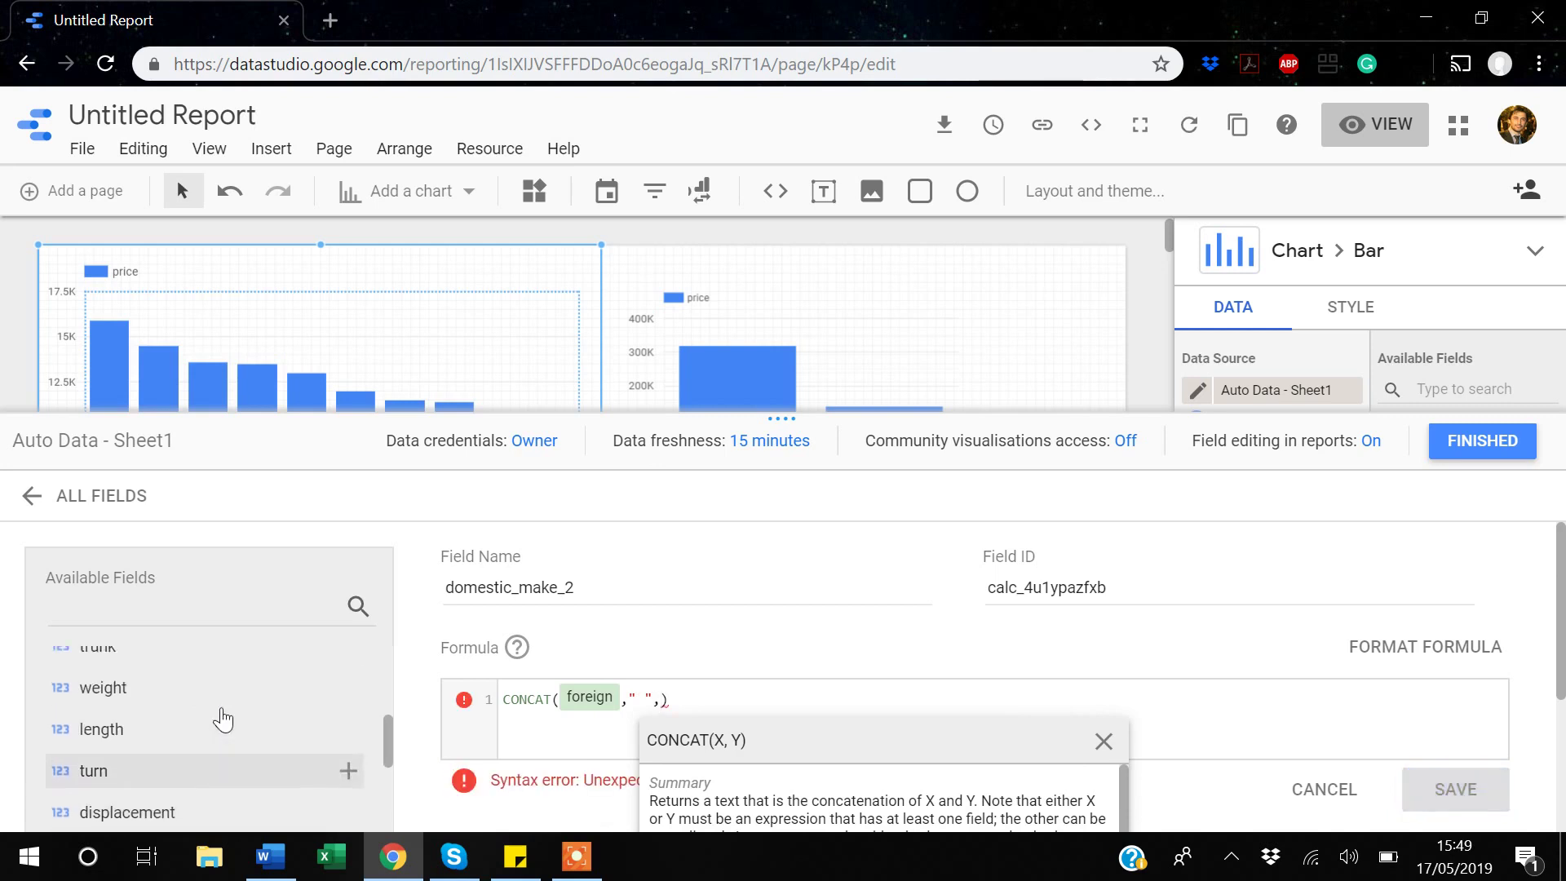
scroll(222, 720, up, 1)
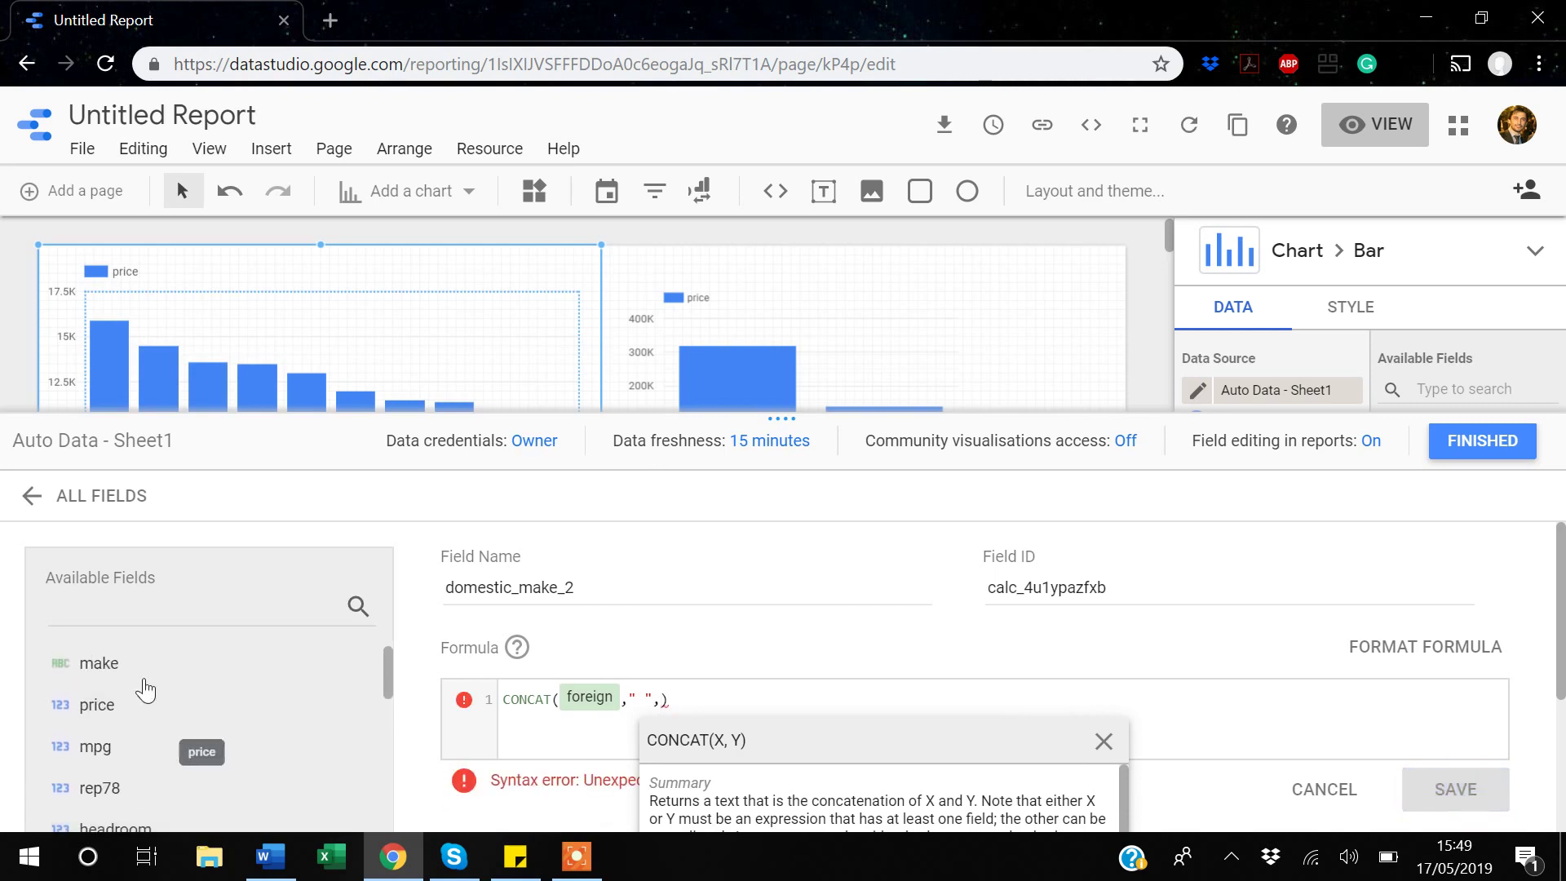
click(117, 665)
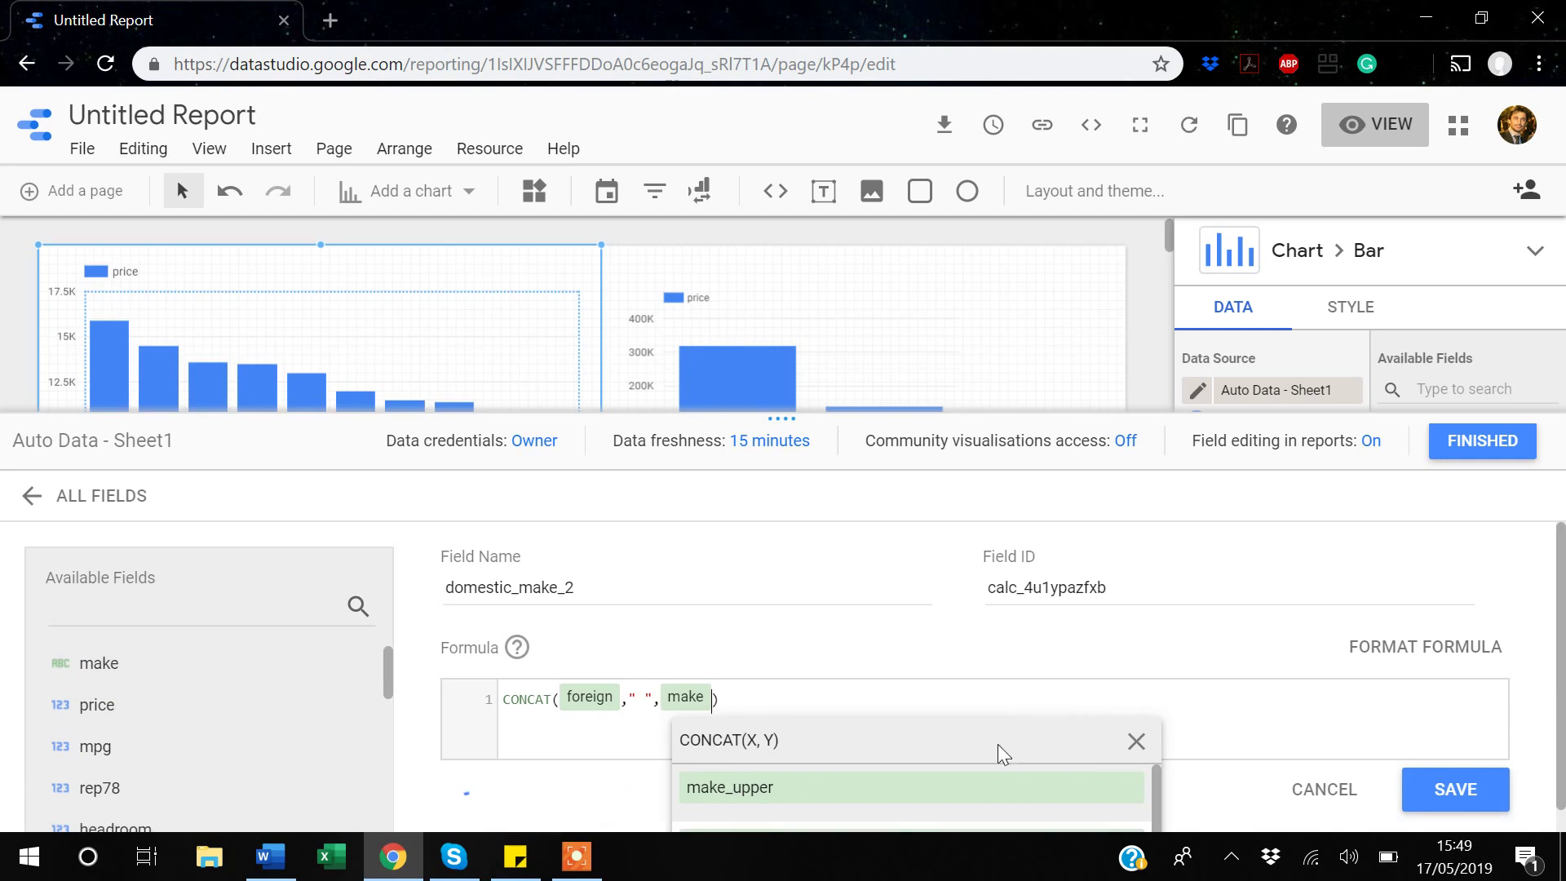
Save the domestic_make_2 field, finish field editing and use it as the first bar chart's dimension.
click(1136, 742)
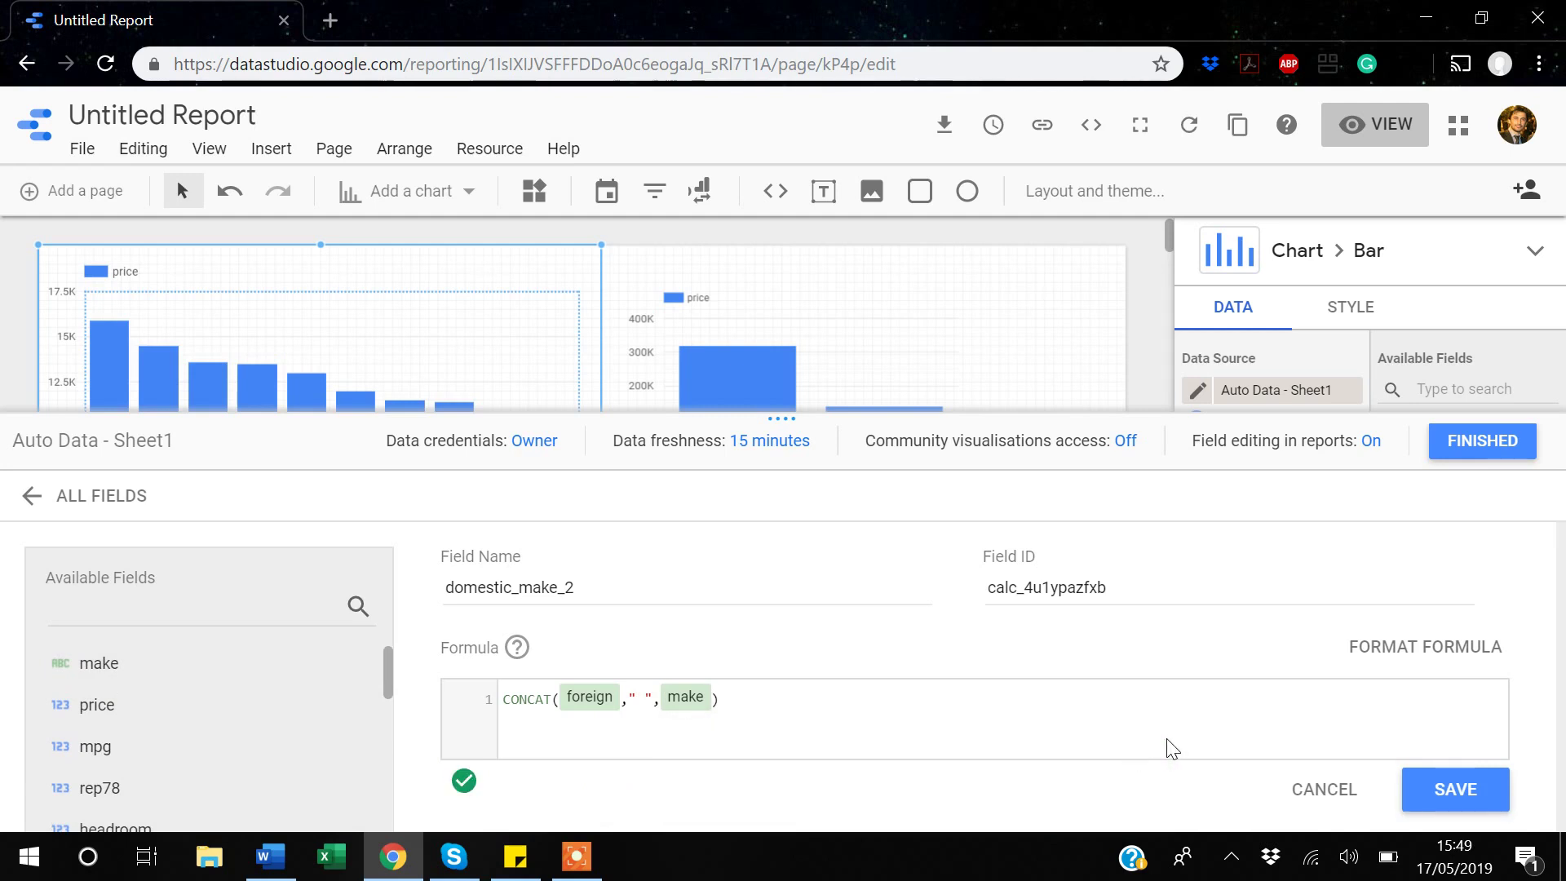
click(1477, 798)
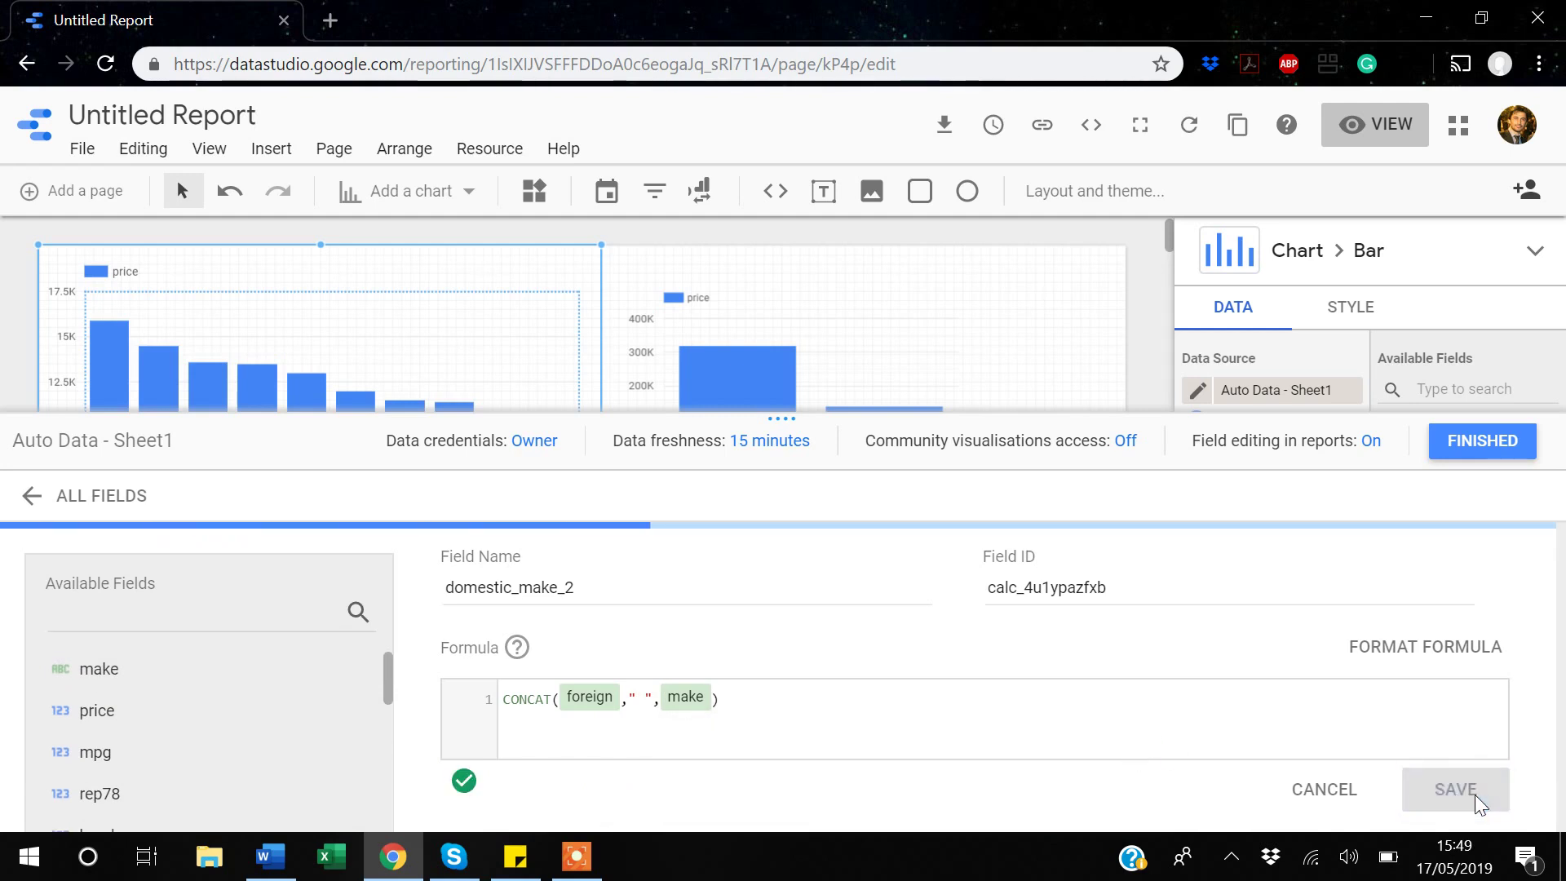
click(1493, 443)
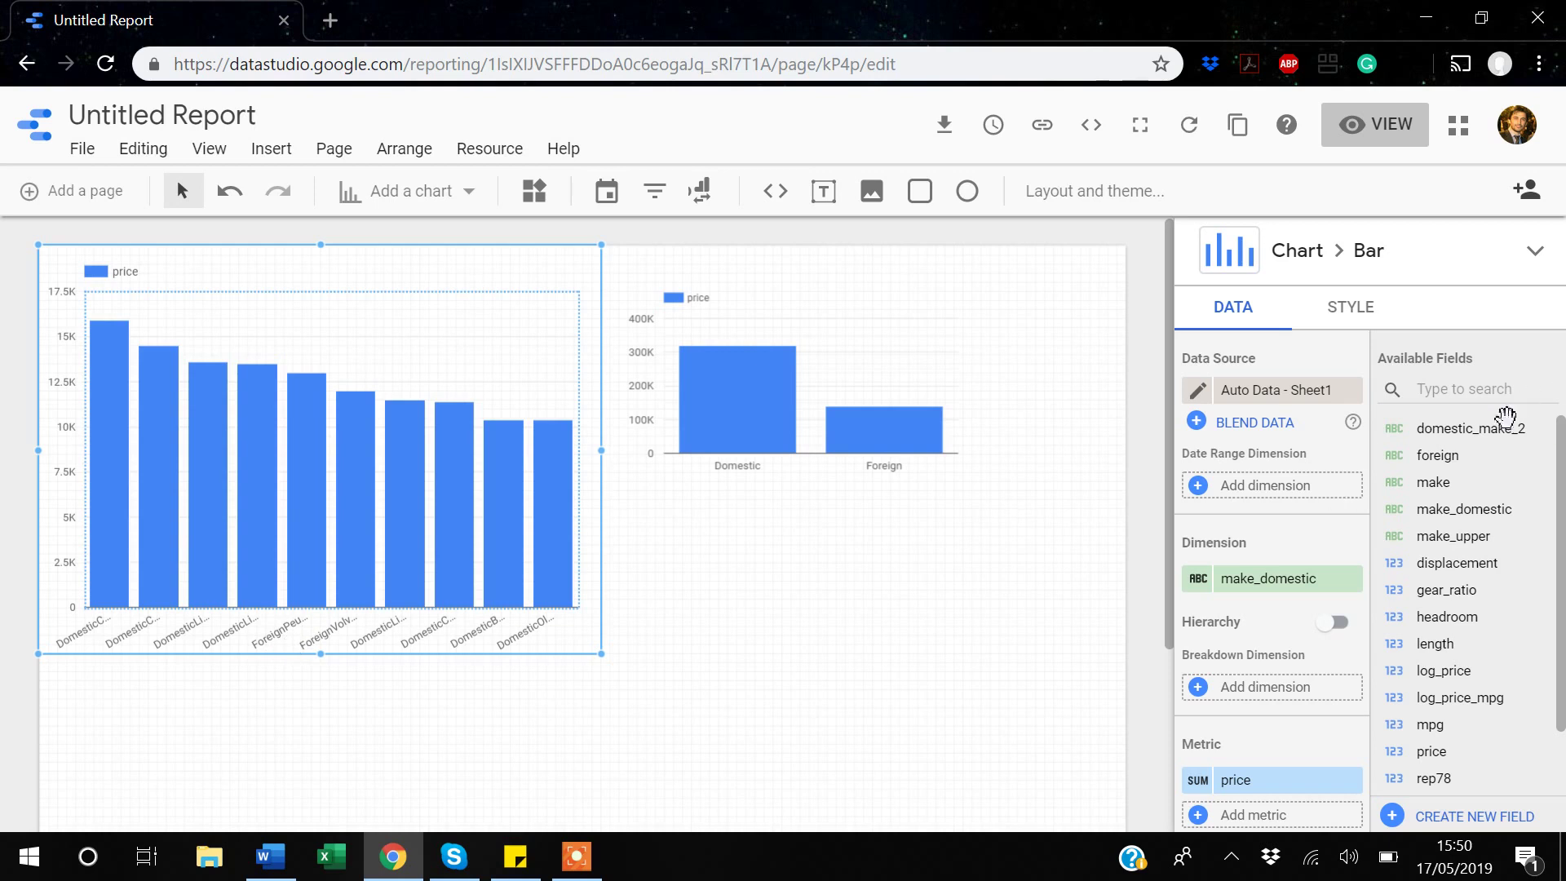
drag(1495, 428, 1287, 579)
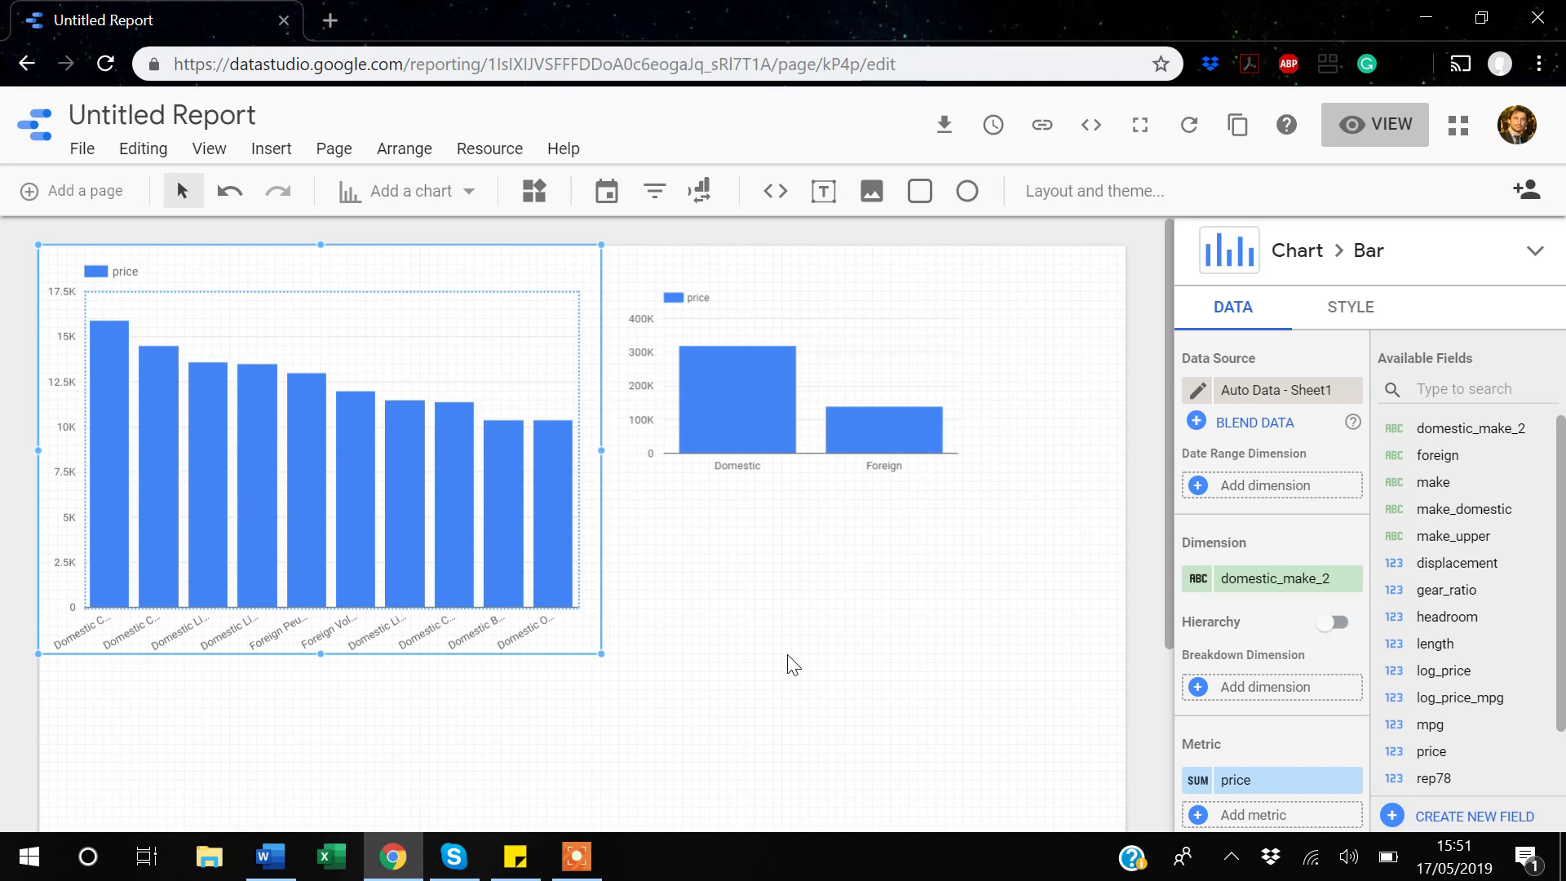
Select the second bar chart, by foreign, and create a new calculated field named Foreign_2.
click(912, 327)
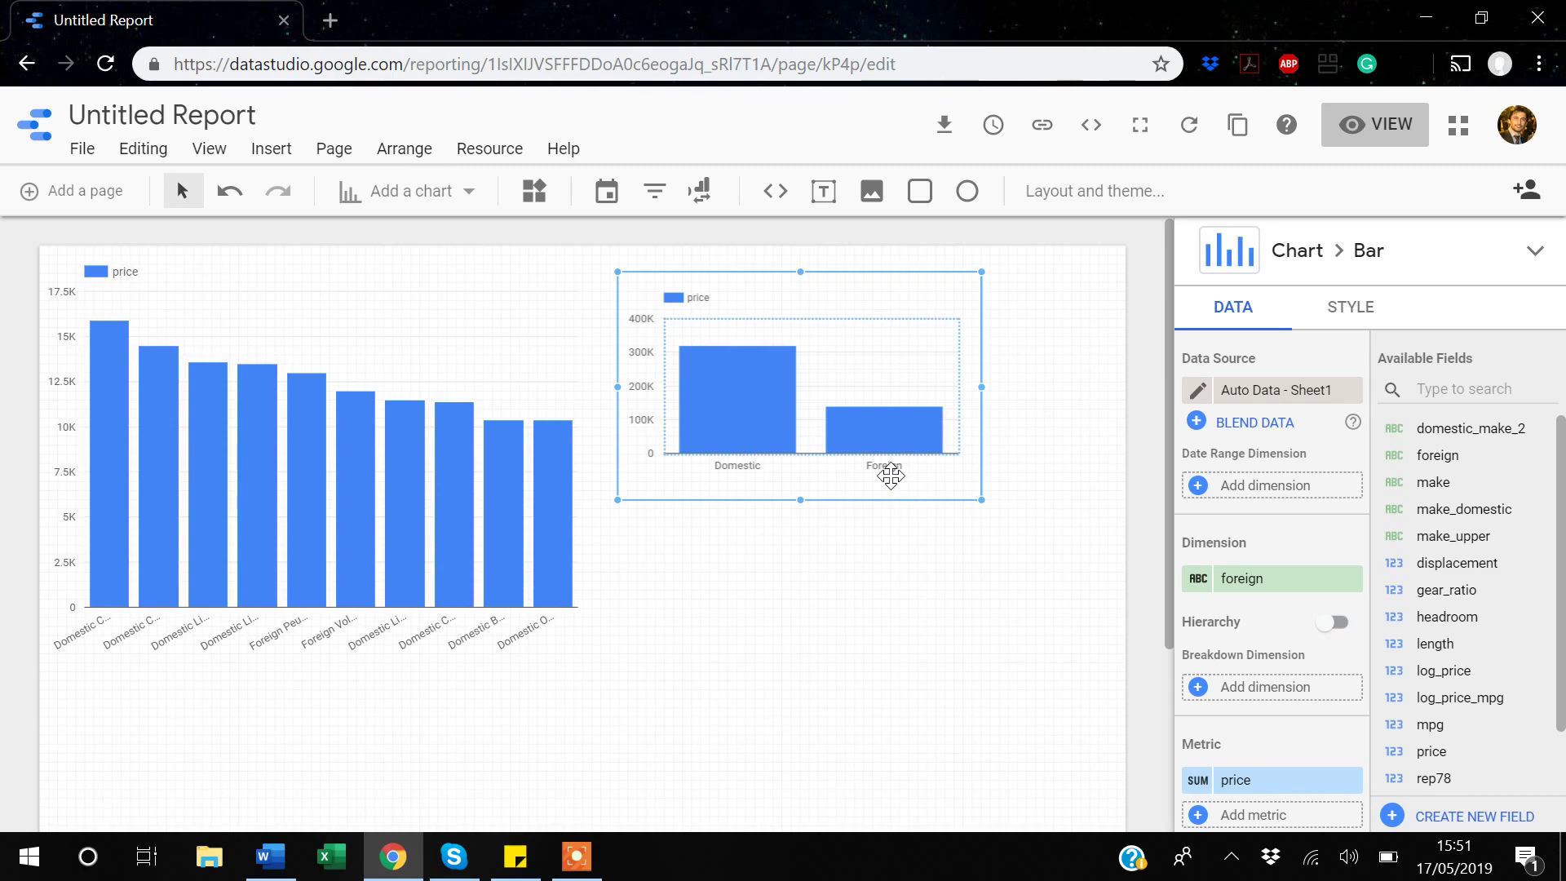
click(1447, 818)
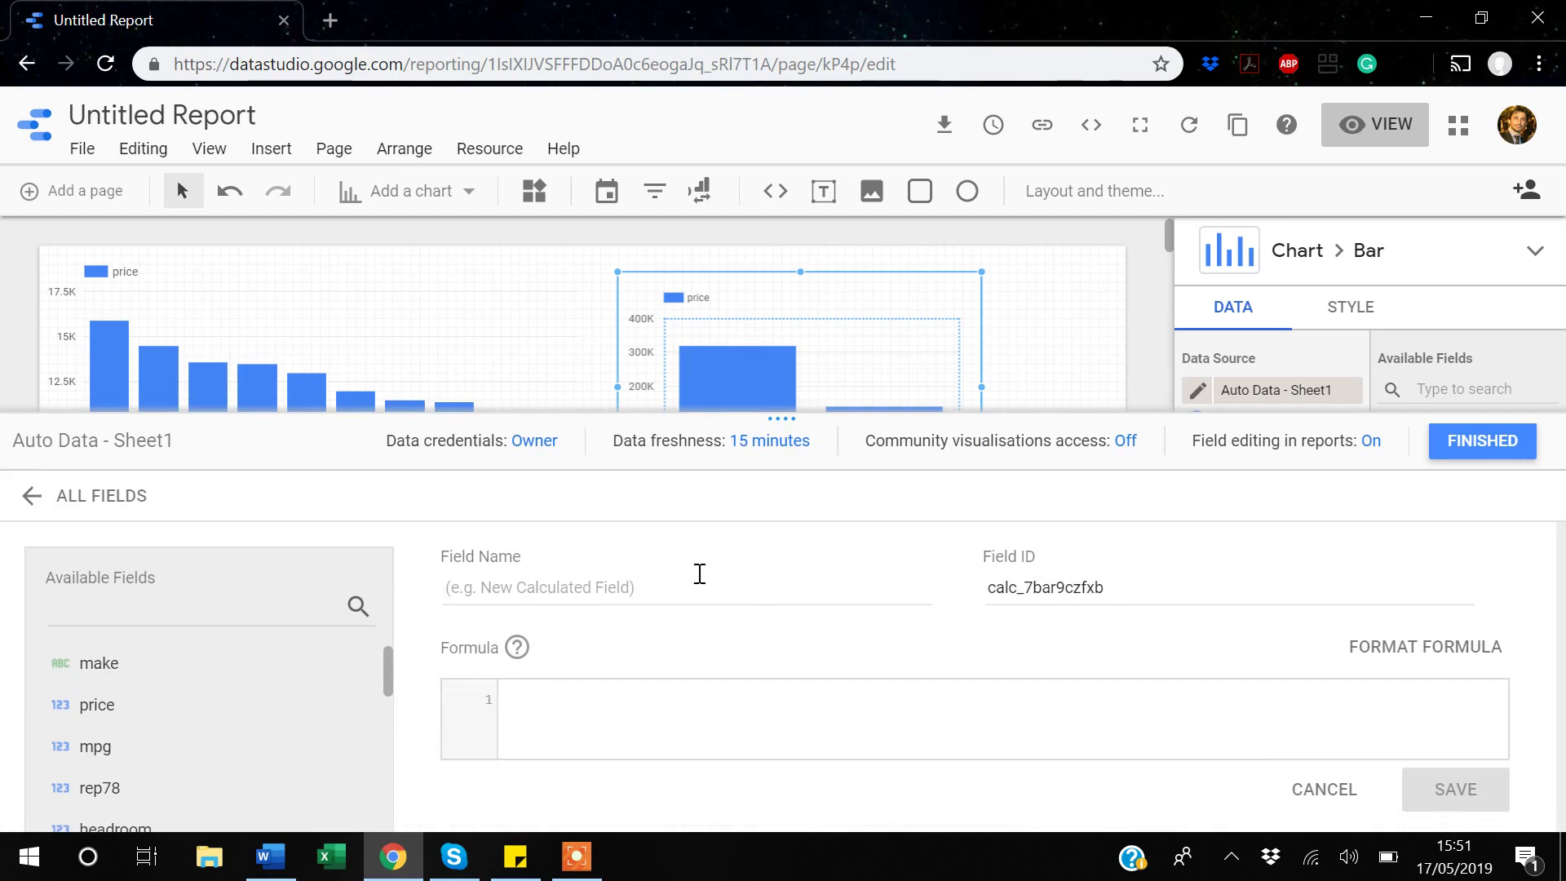
click(586, 586)
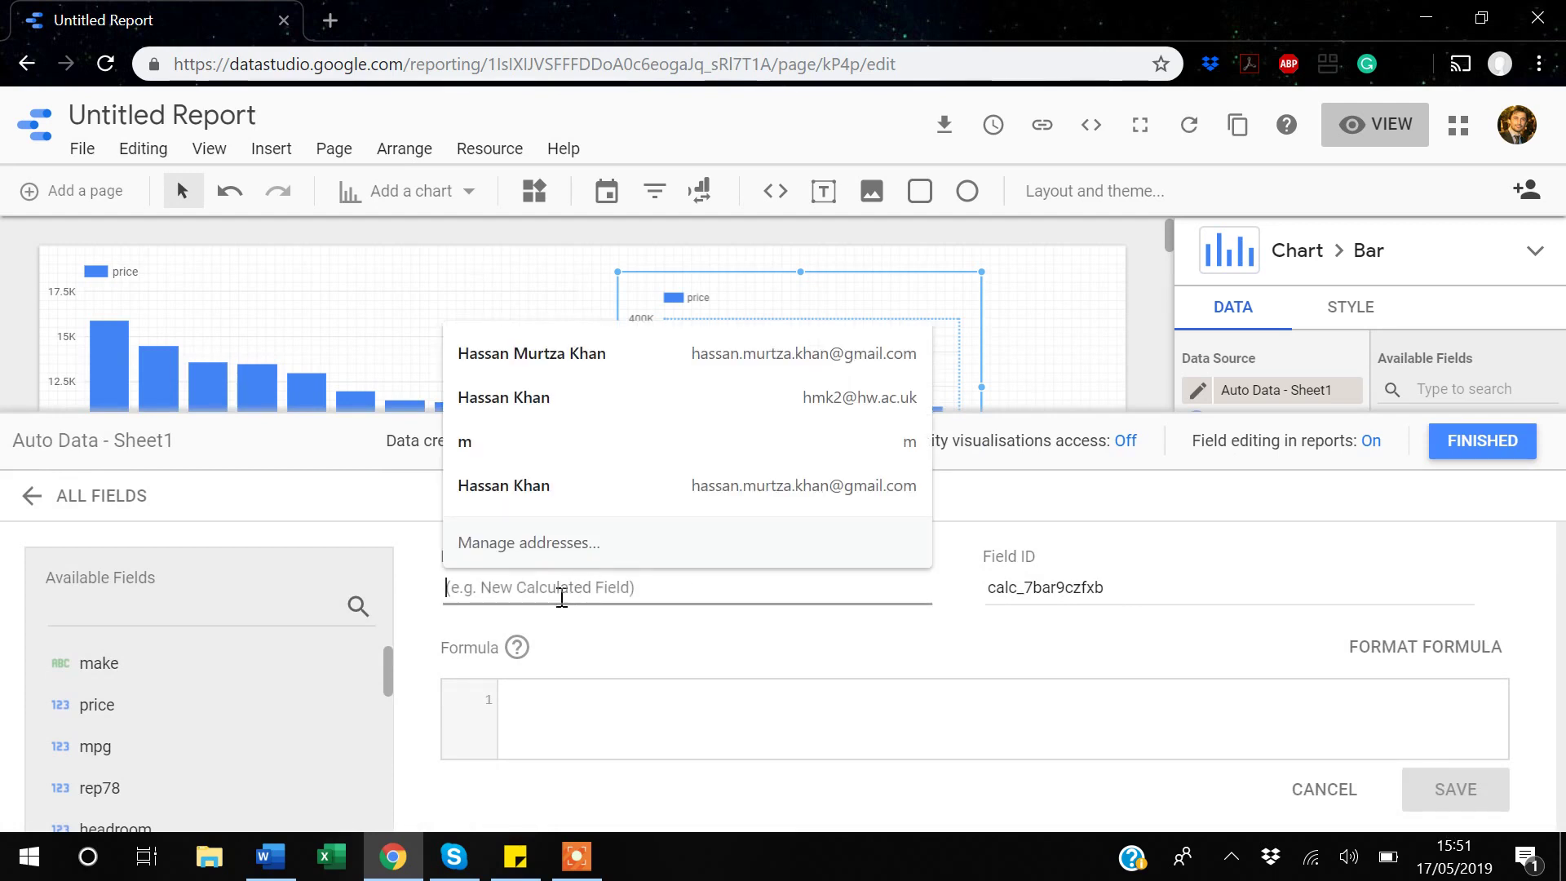
text(F)
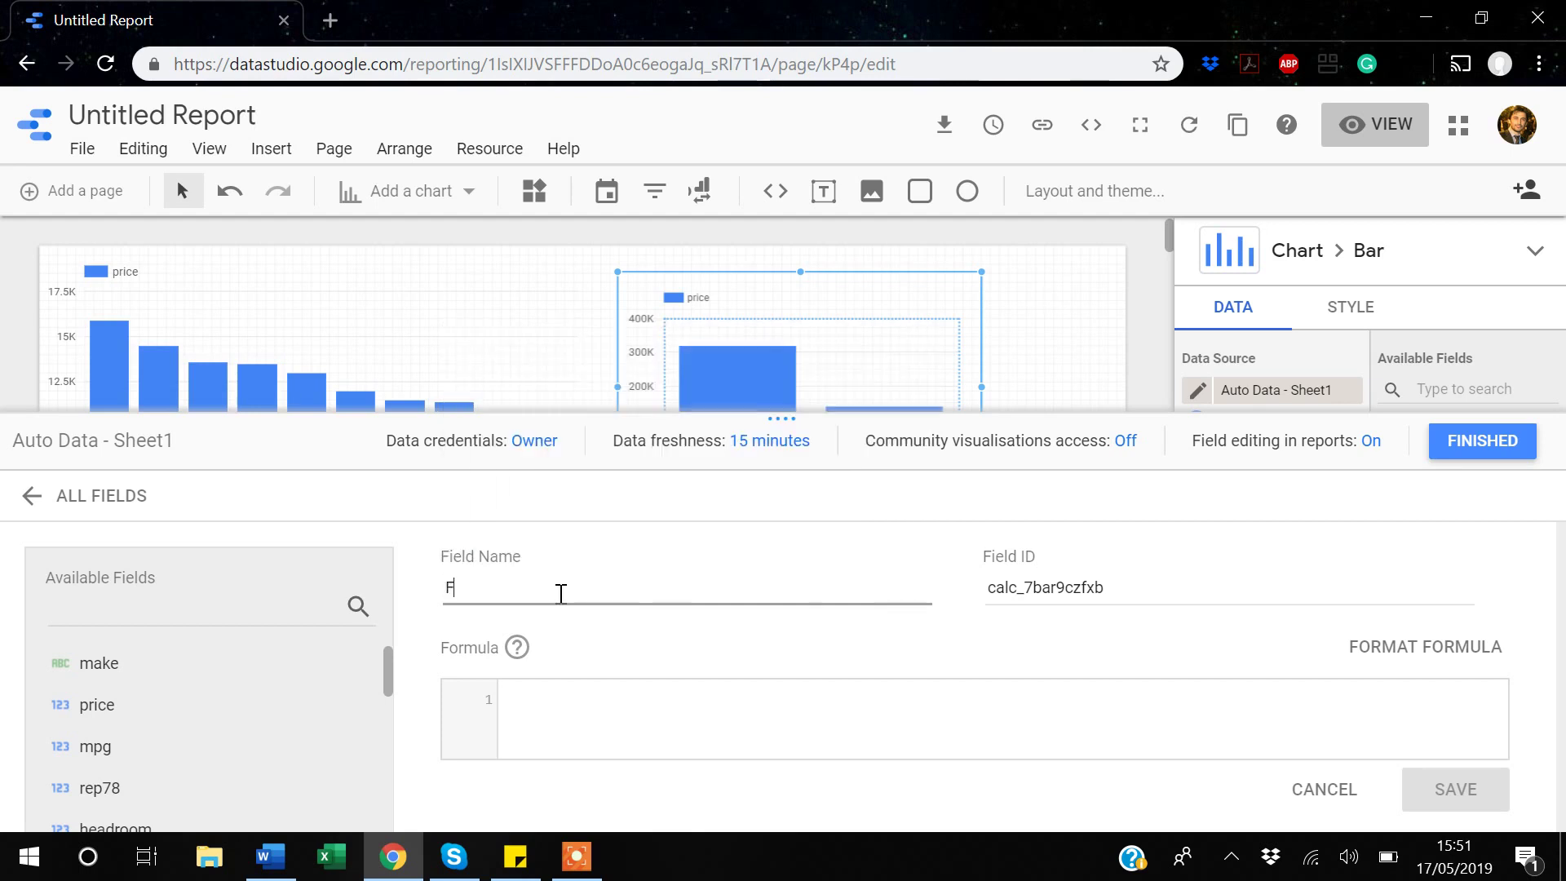
text(oreign_2)
Start the Foreign_2 formula with the REPLACE function.
click(545, 711)
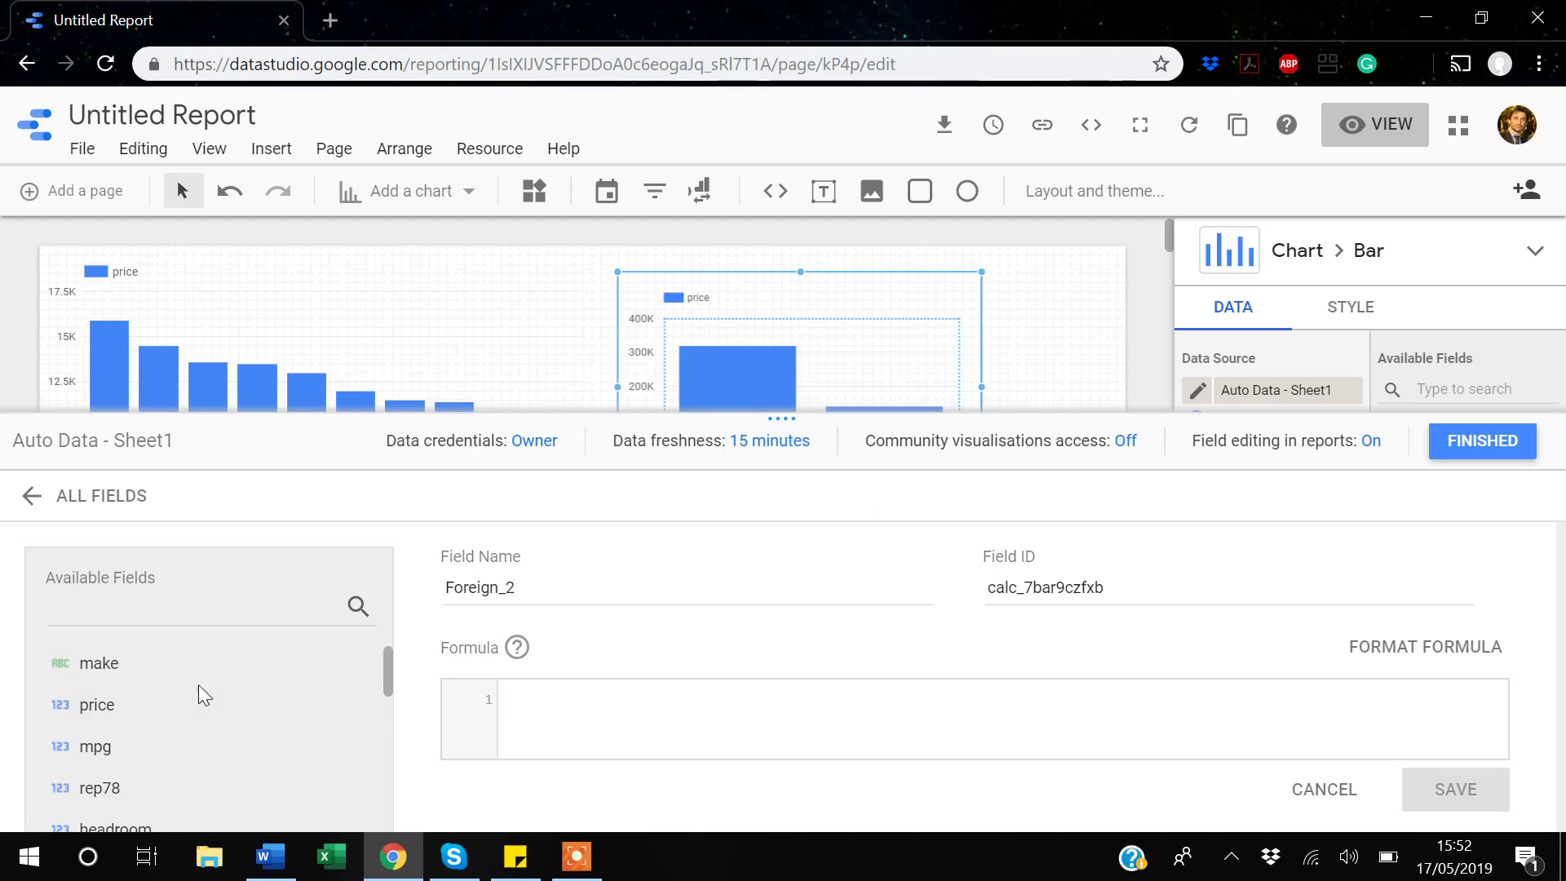
scroll(198, 683, down, 5)
text(re)
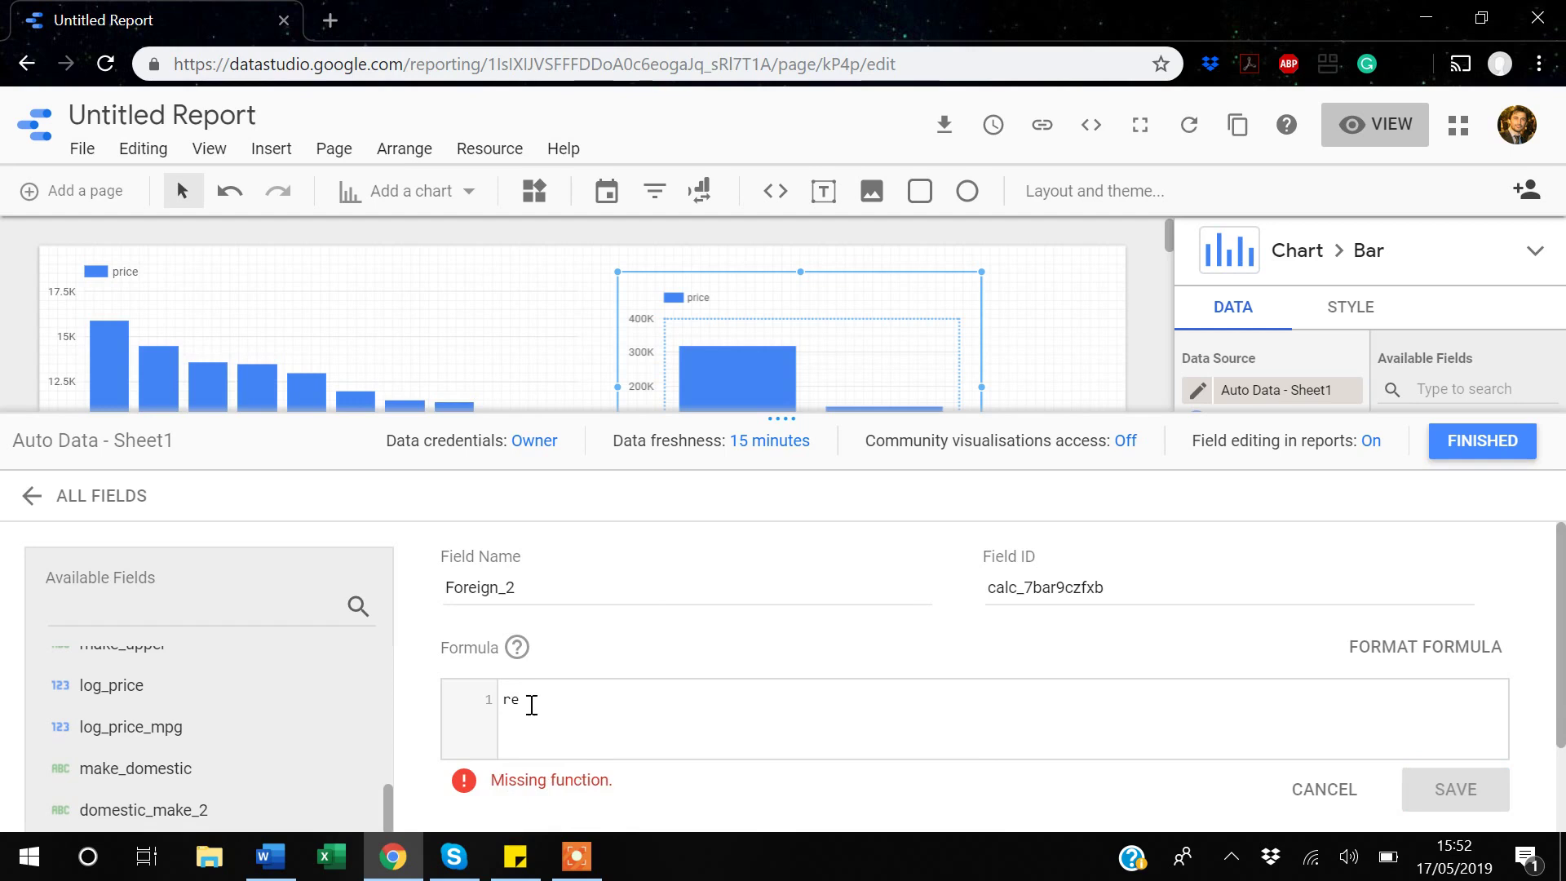
text(p)
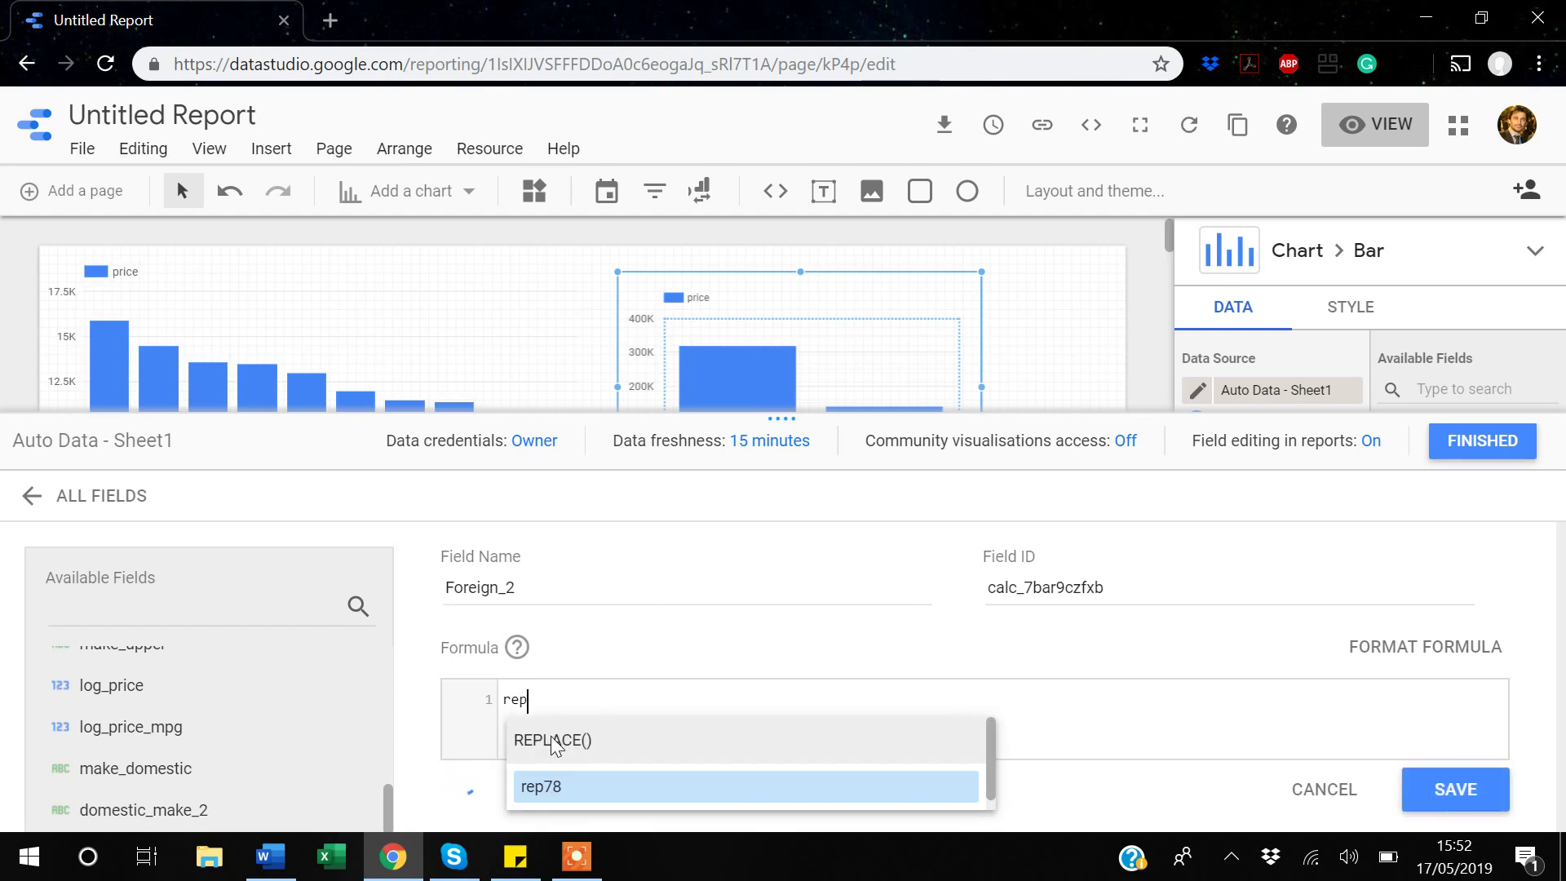
click(552, 740)
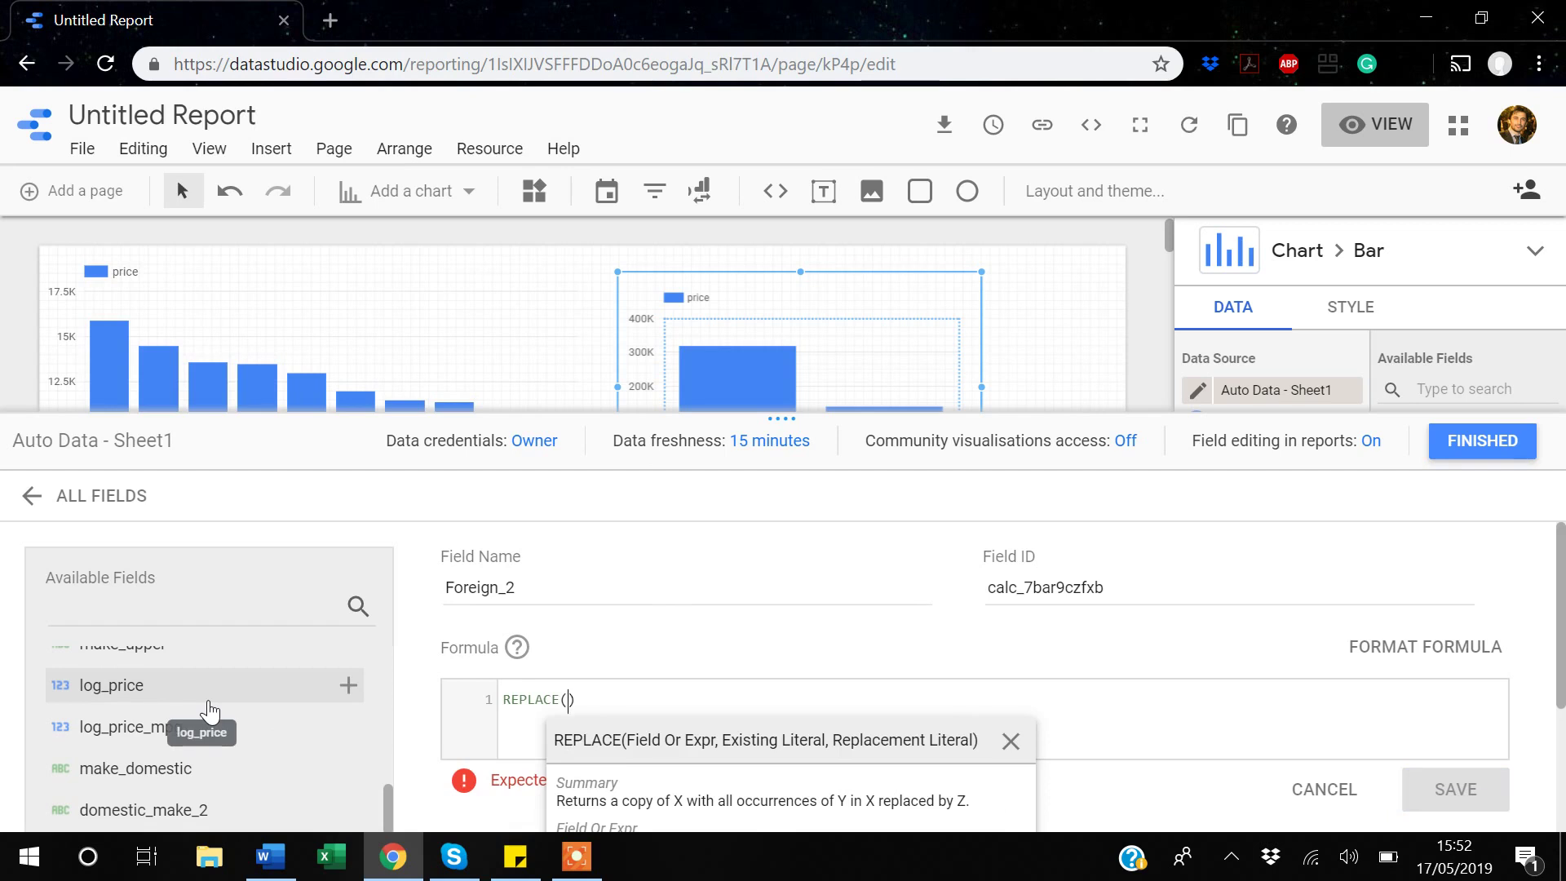
Search the available fields for "for" and insert foreign as the first argument of REPLACE.
scroll(104, 777, up, 5)
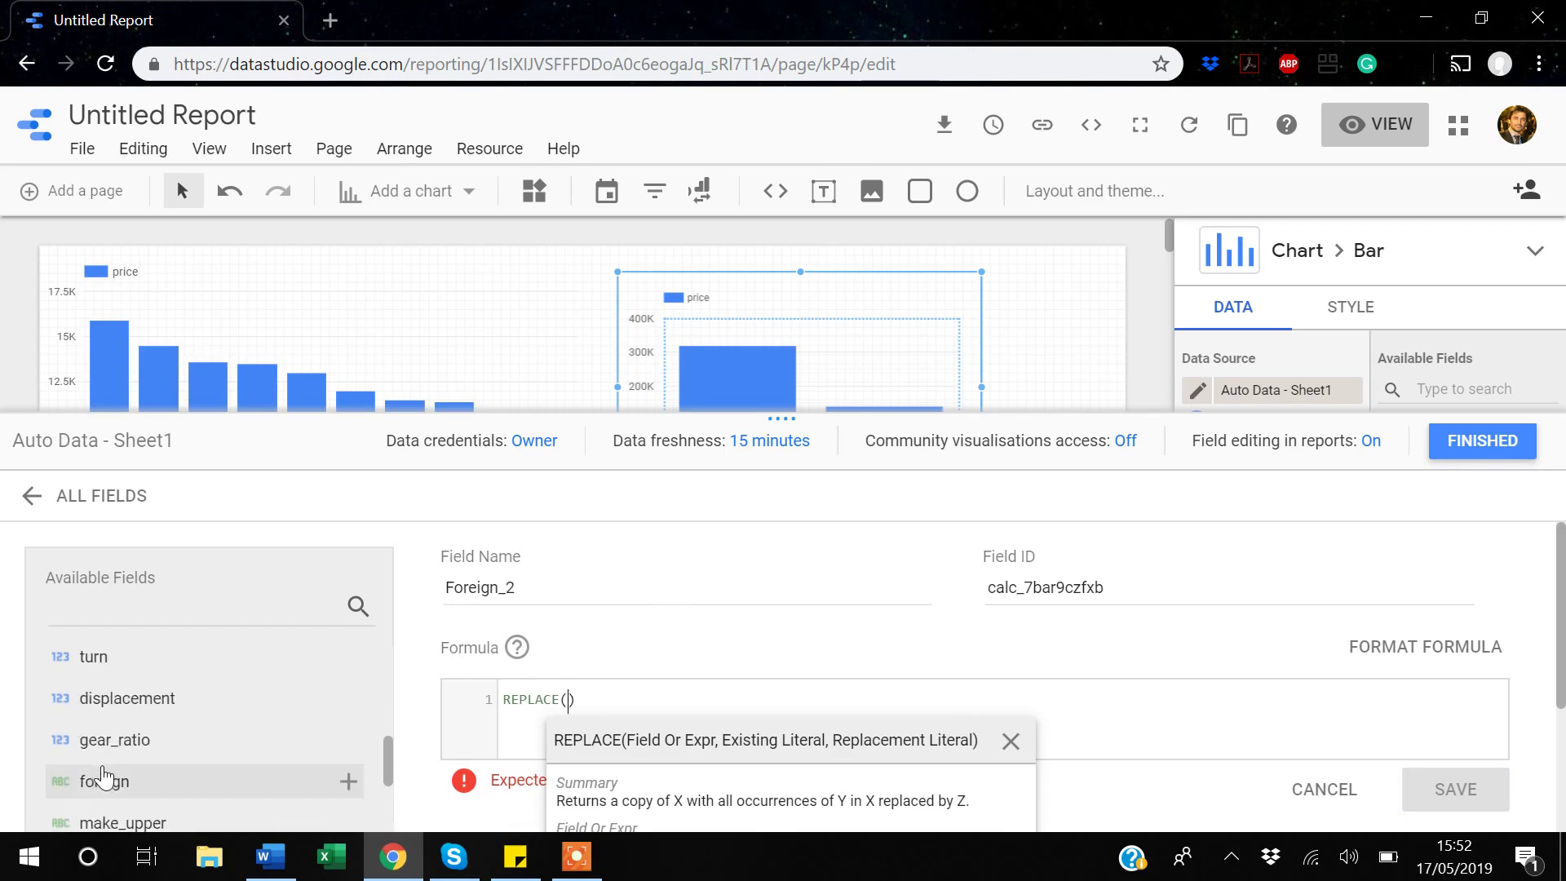
scroll(104, 775, up, 1)
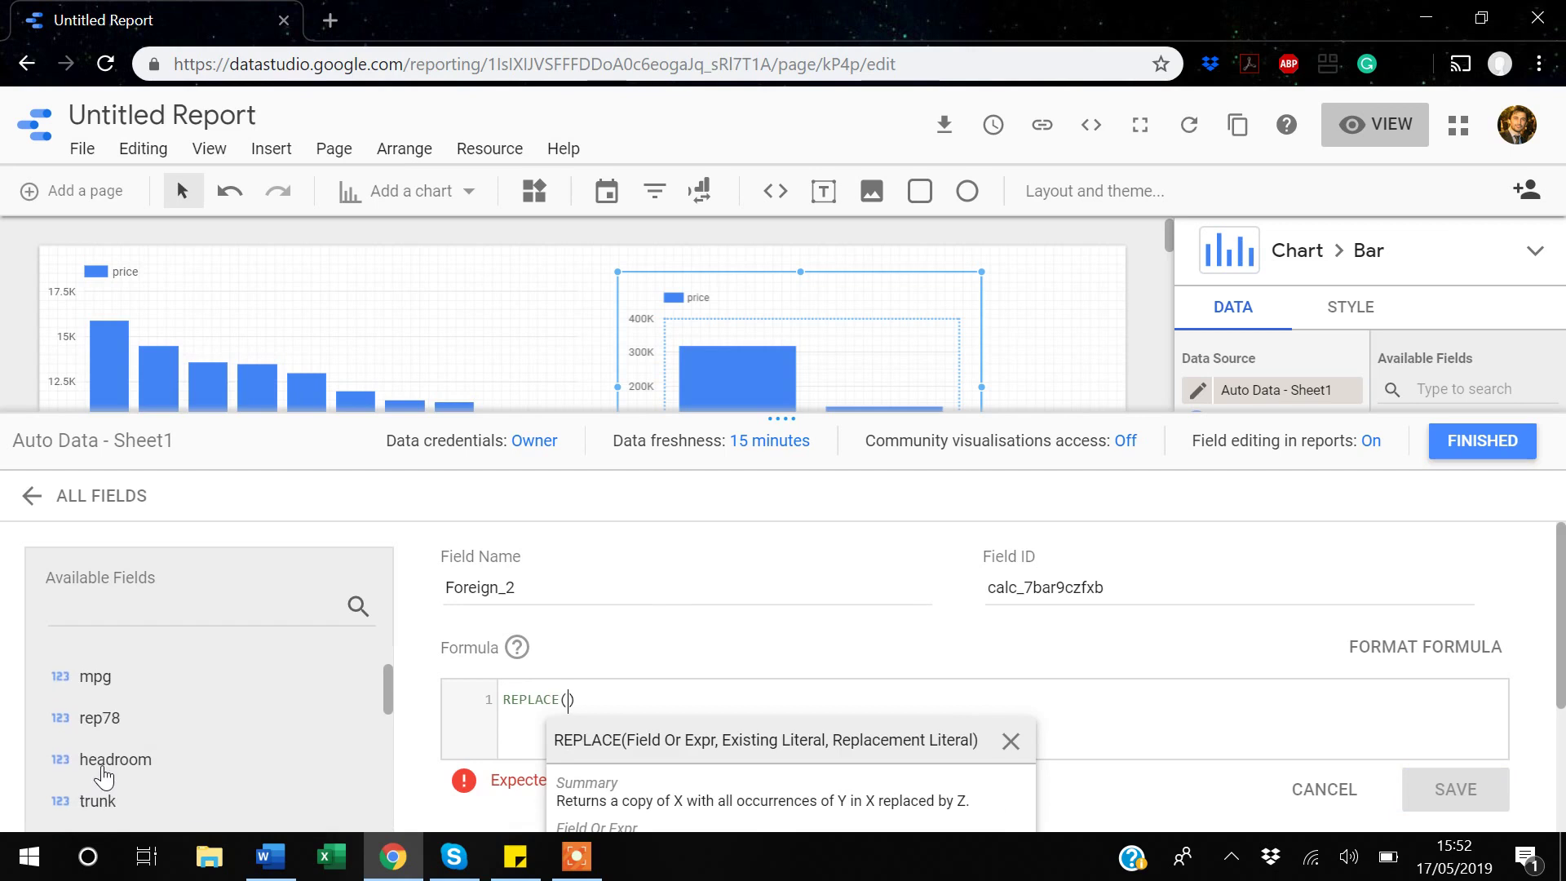
scroll(103, 767, up, 2)
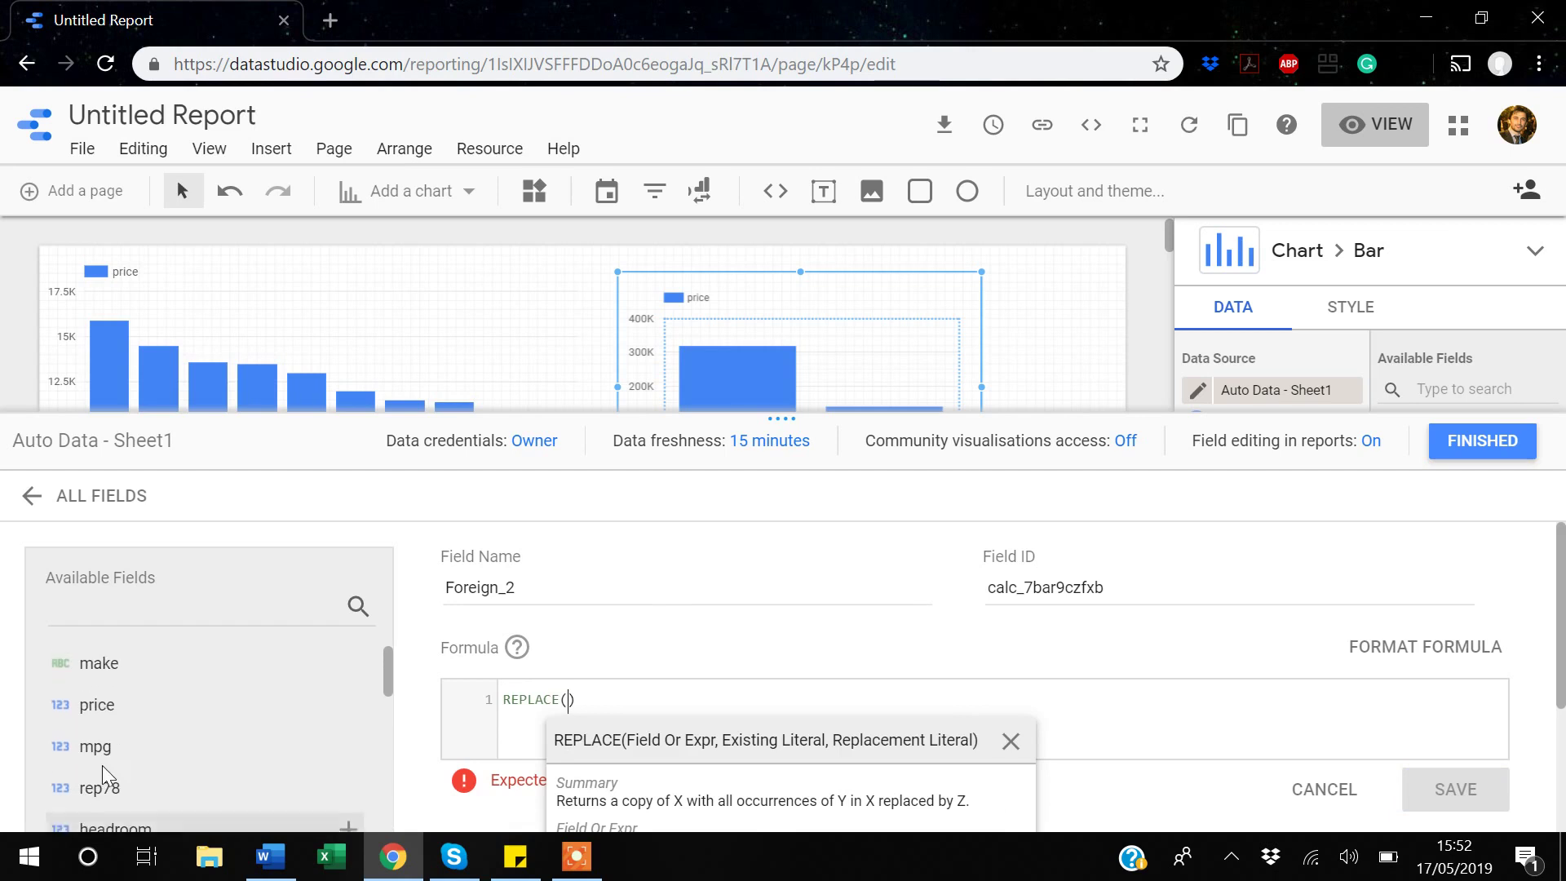
click(160, 603)
text(f)
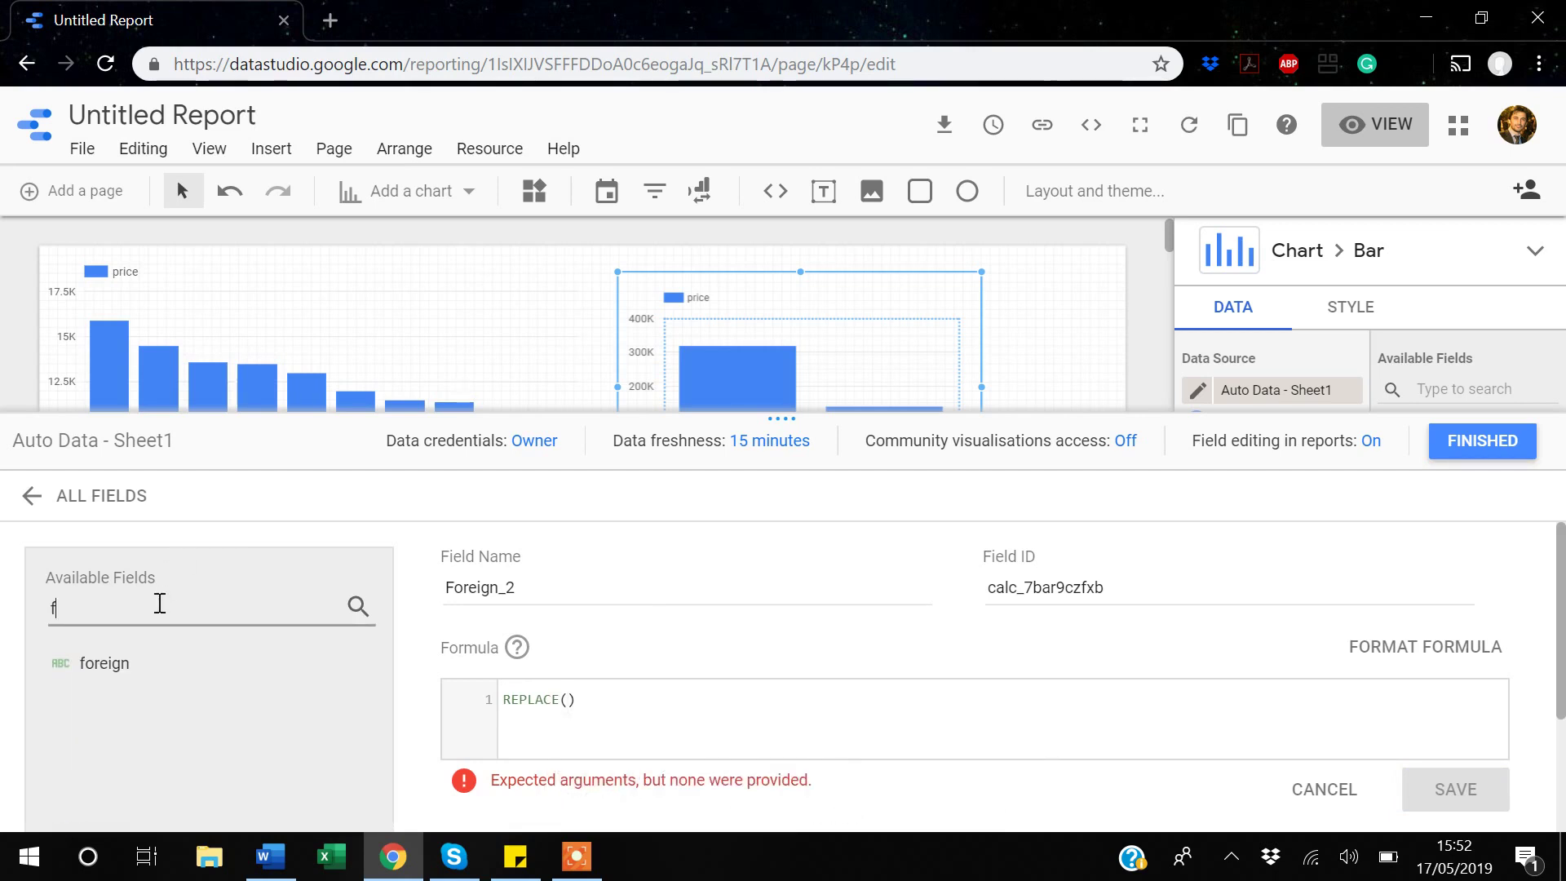
text(or)
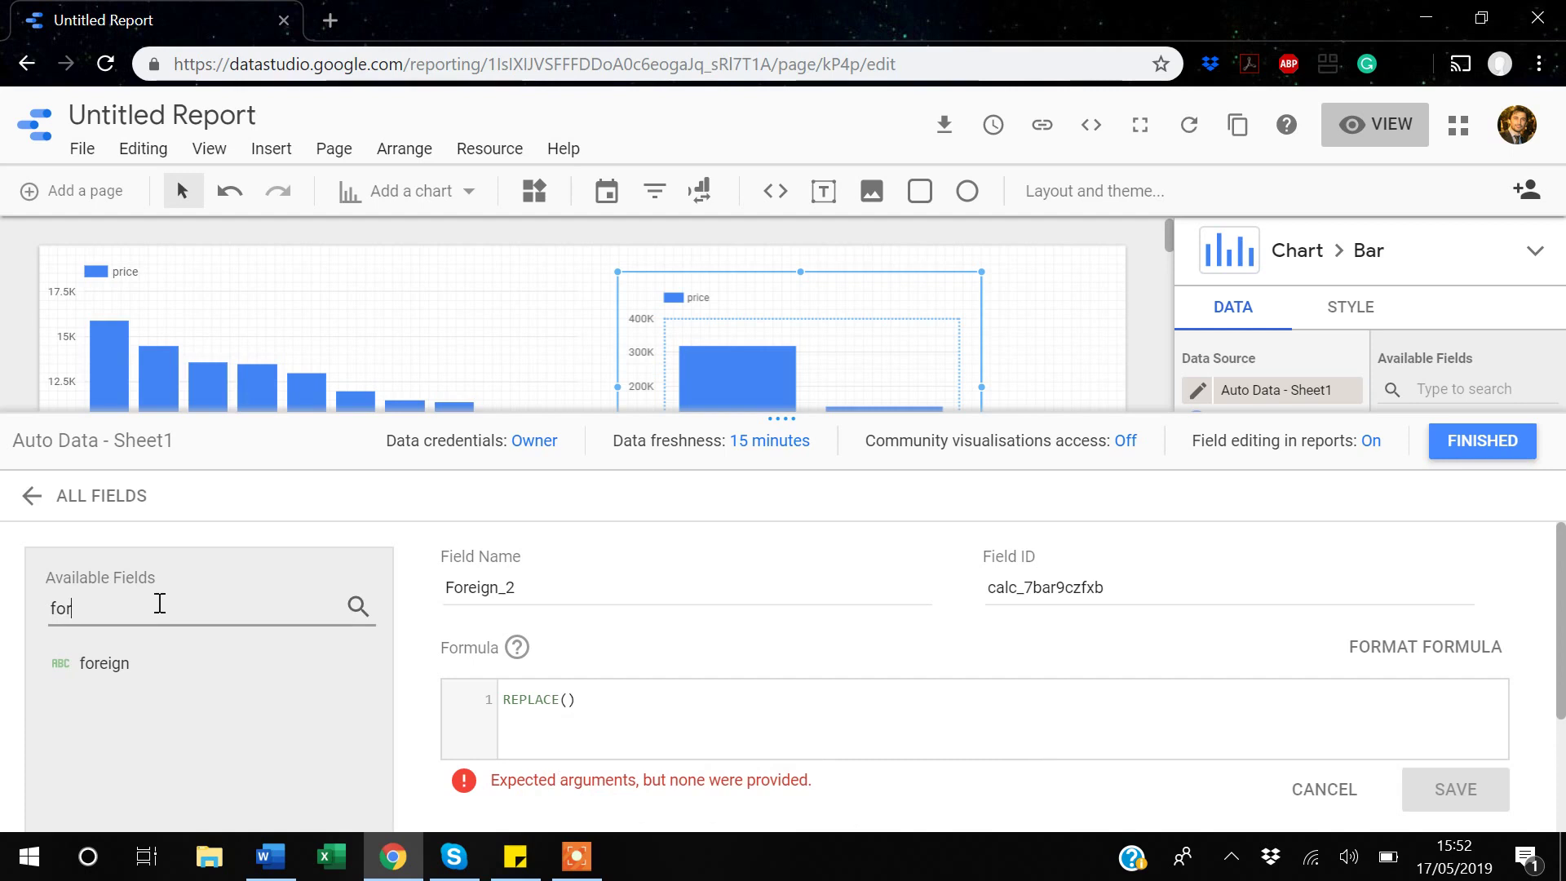
click(105, 665)
Add the quoted text 'Foreign' as the existing literal, the second argument of the REPLACE formula.
text(,)
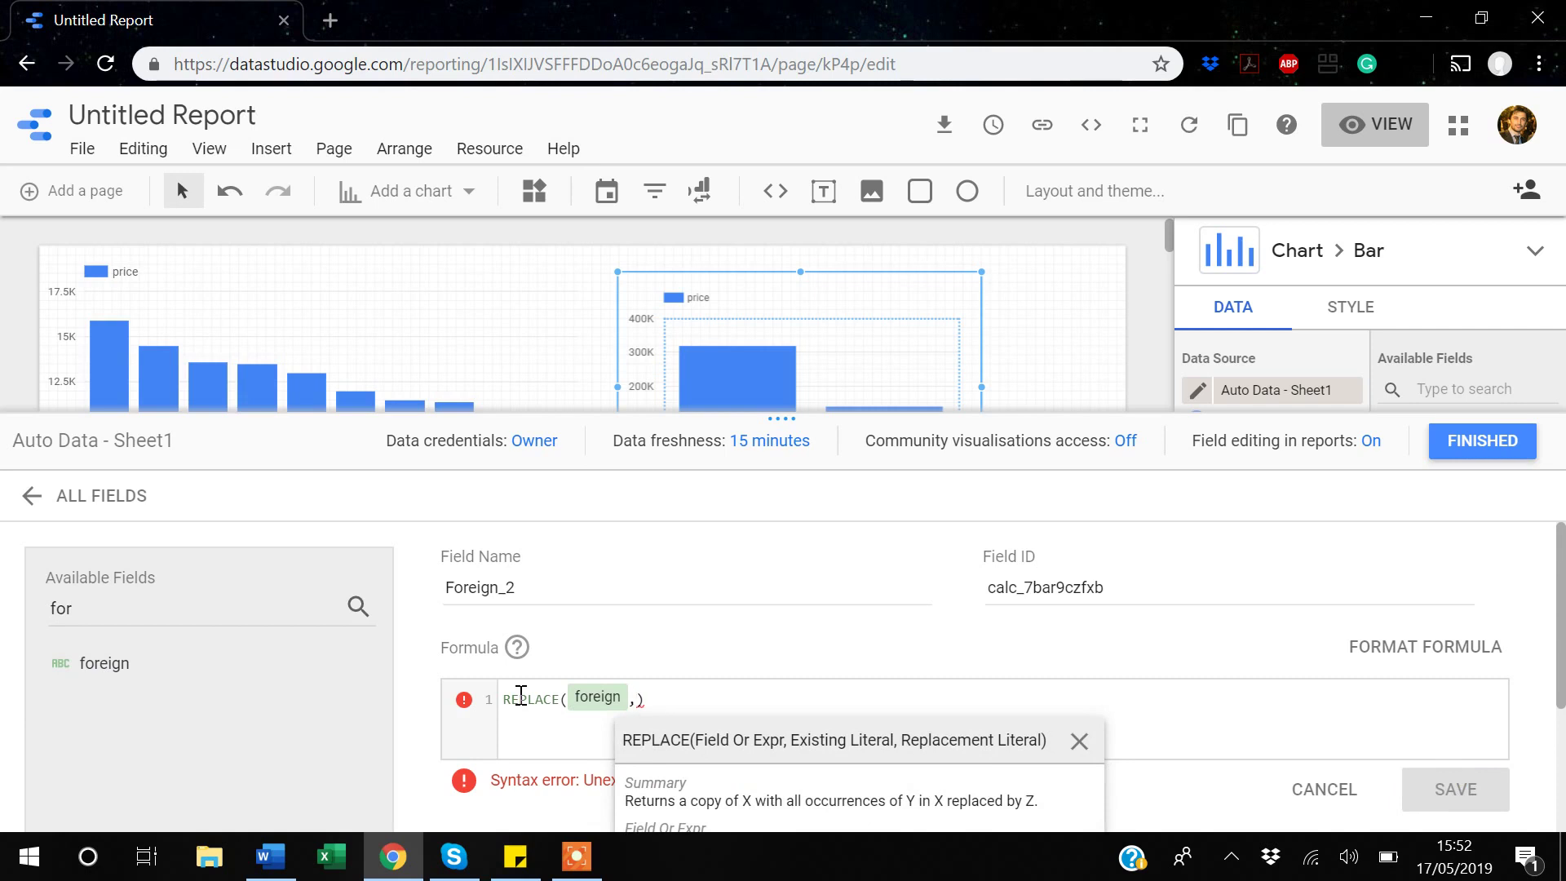
text(,)
key(BackSpace)
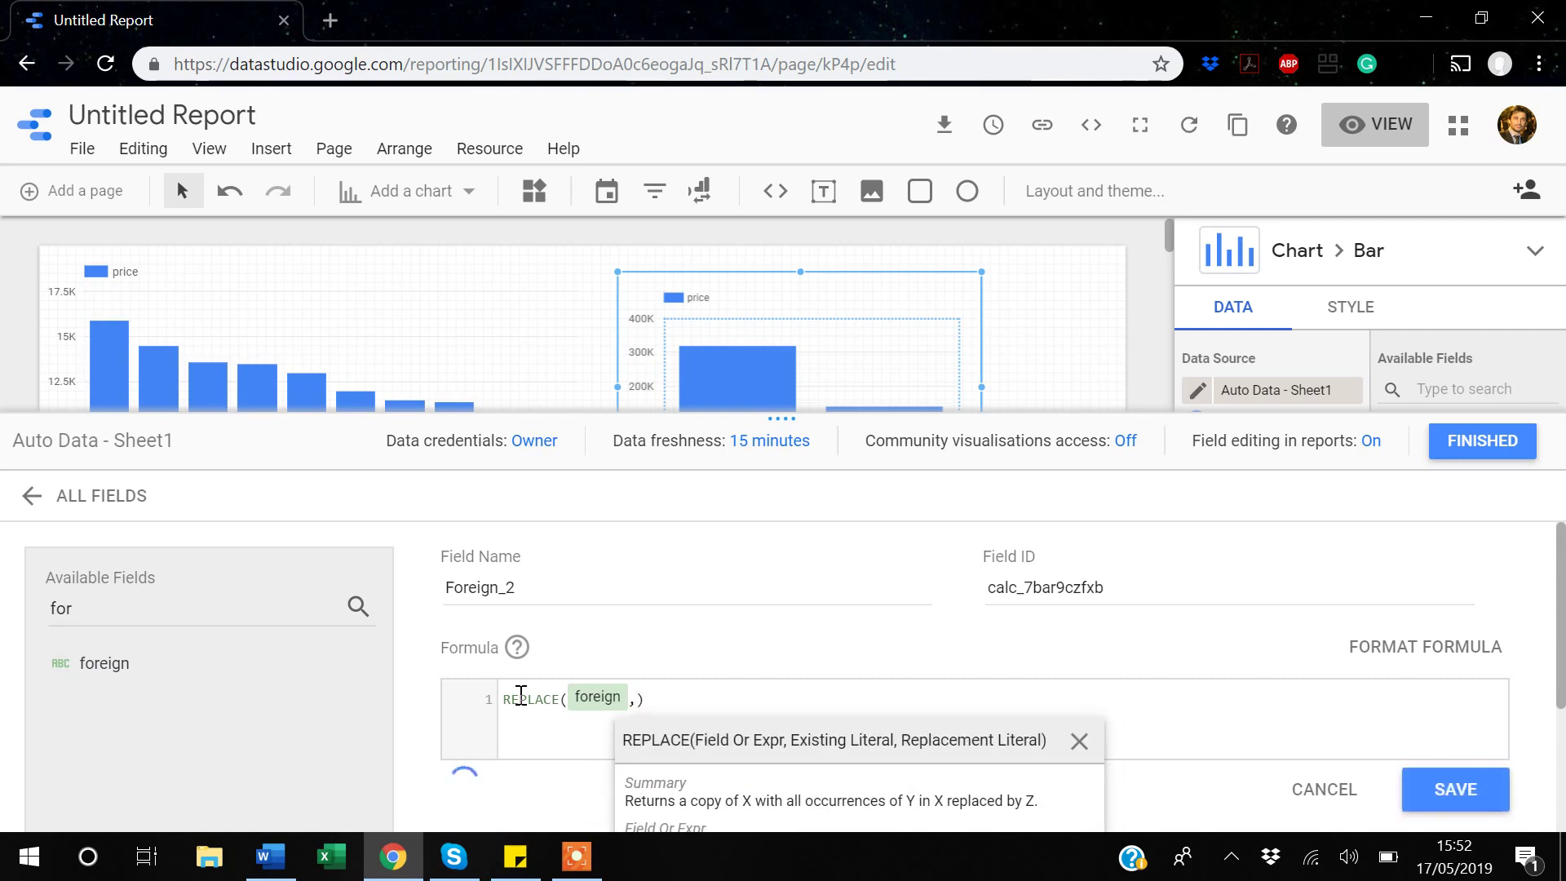
text('')
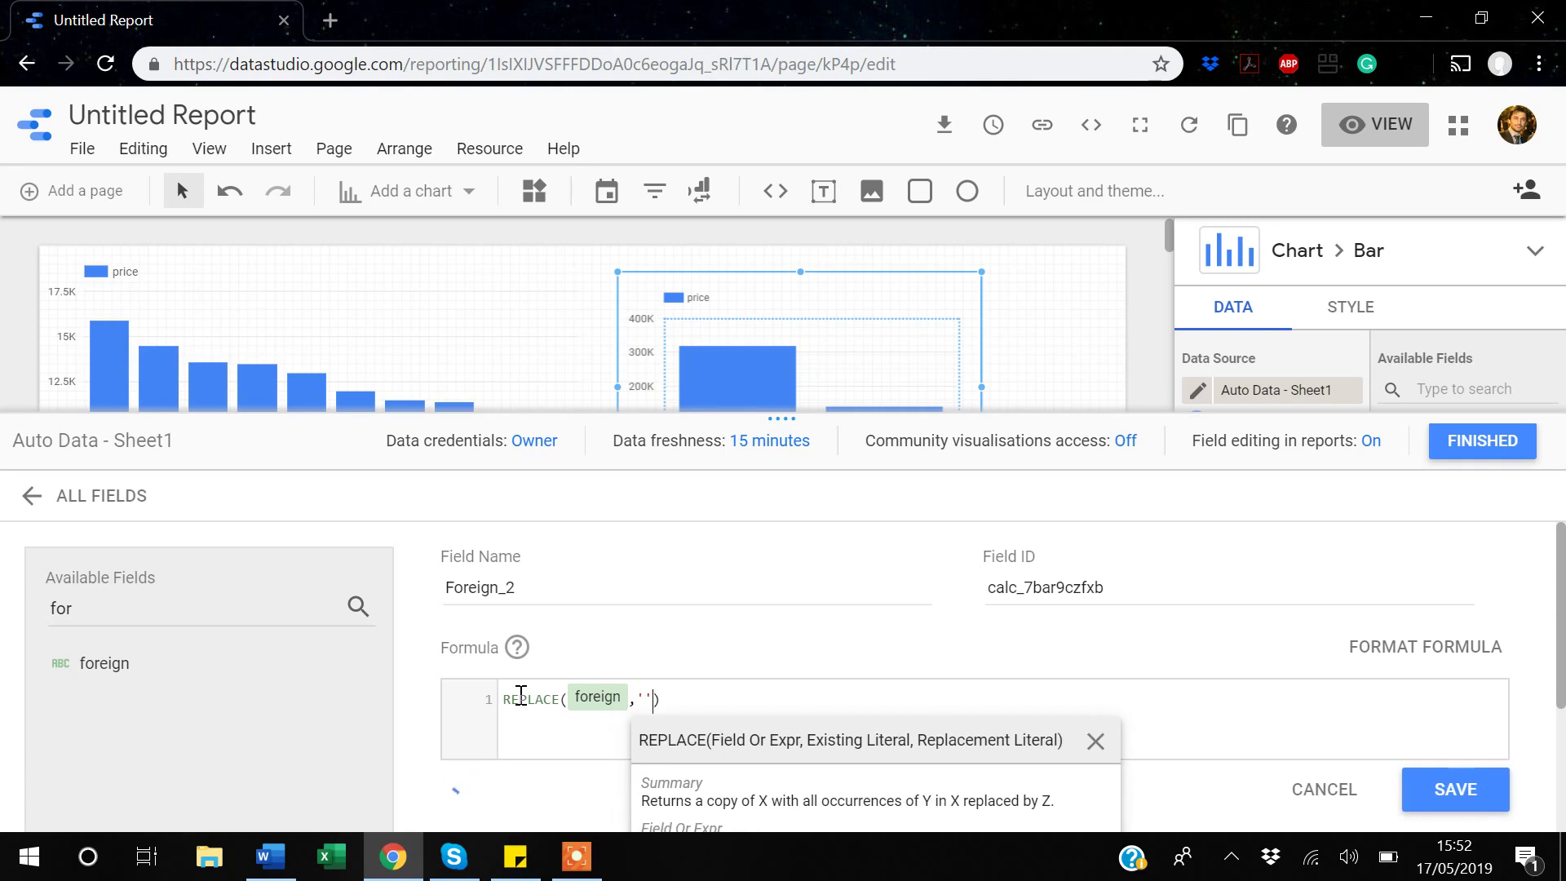
key(Left)
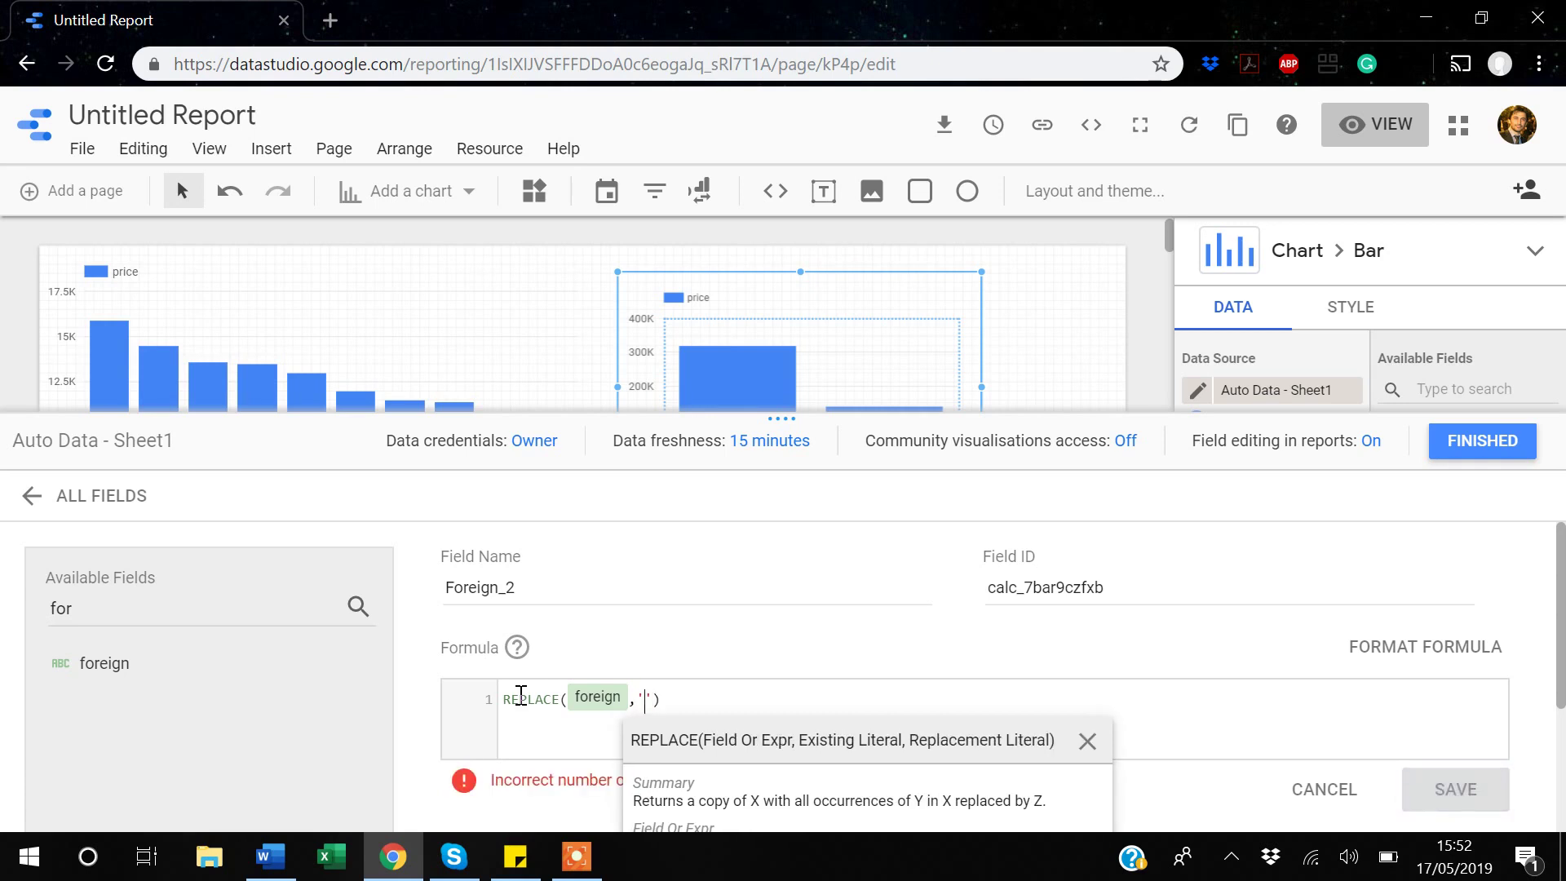
text(For)
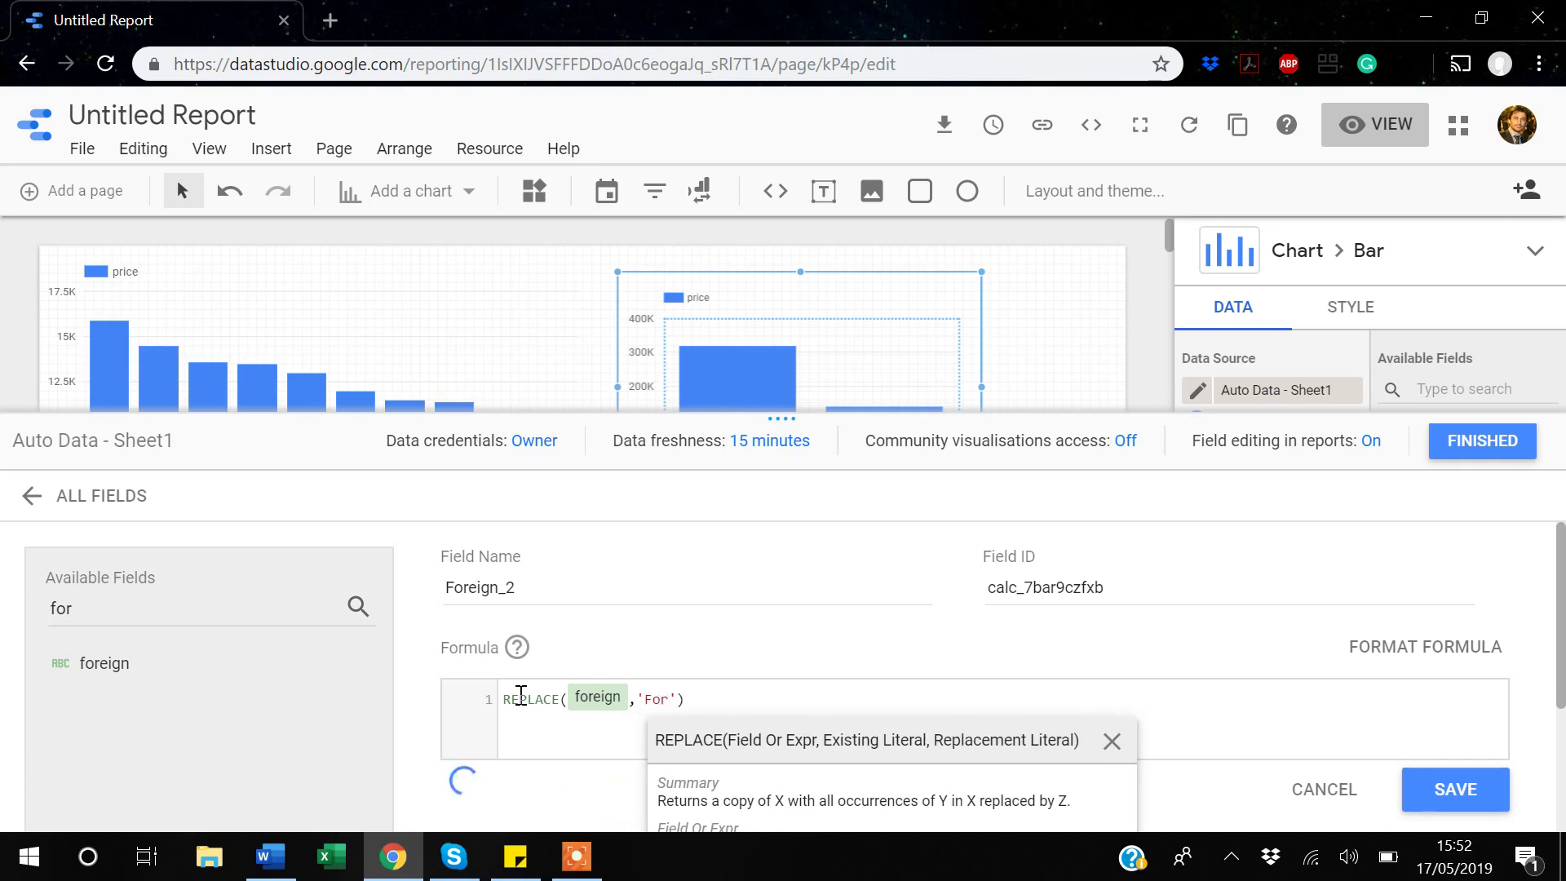
text(eign)
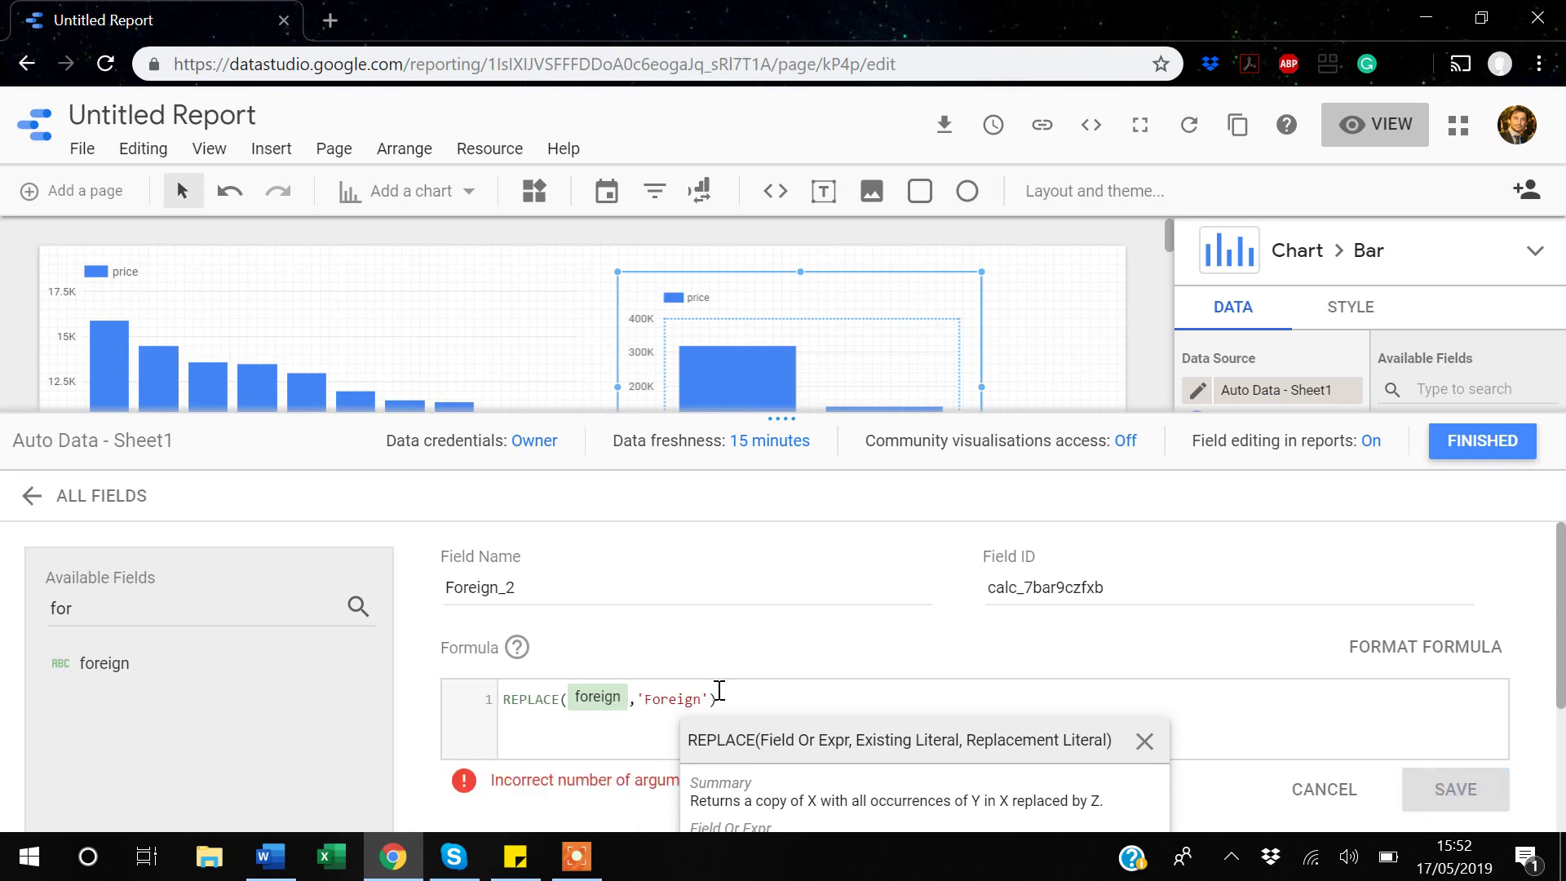
text(')
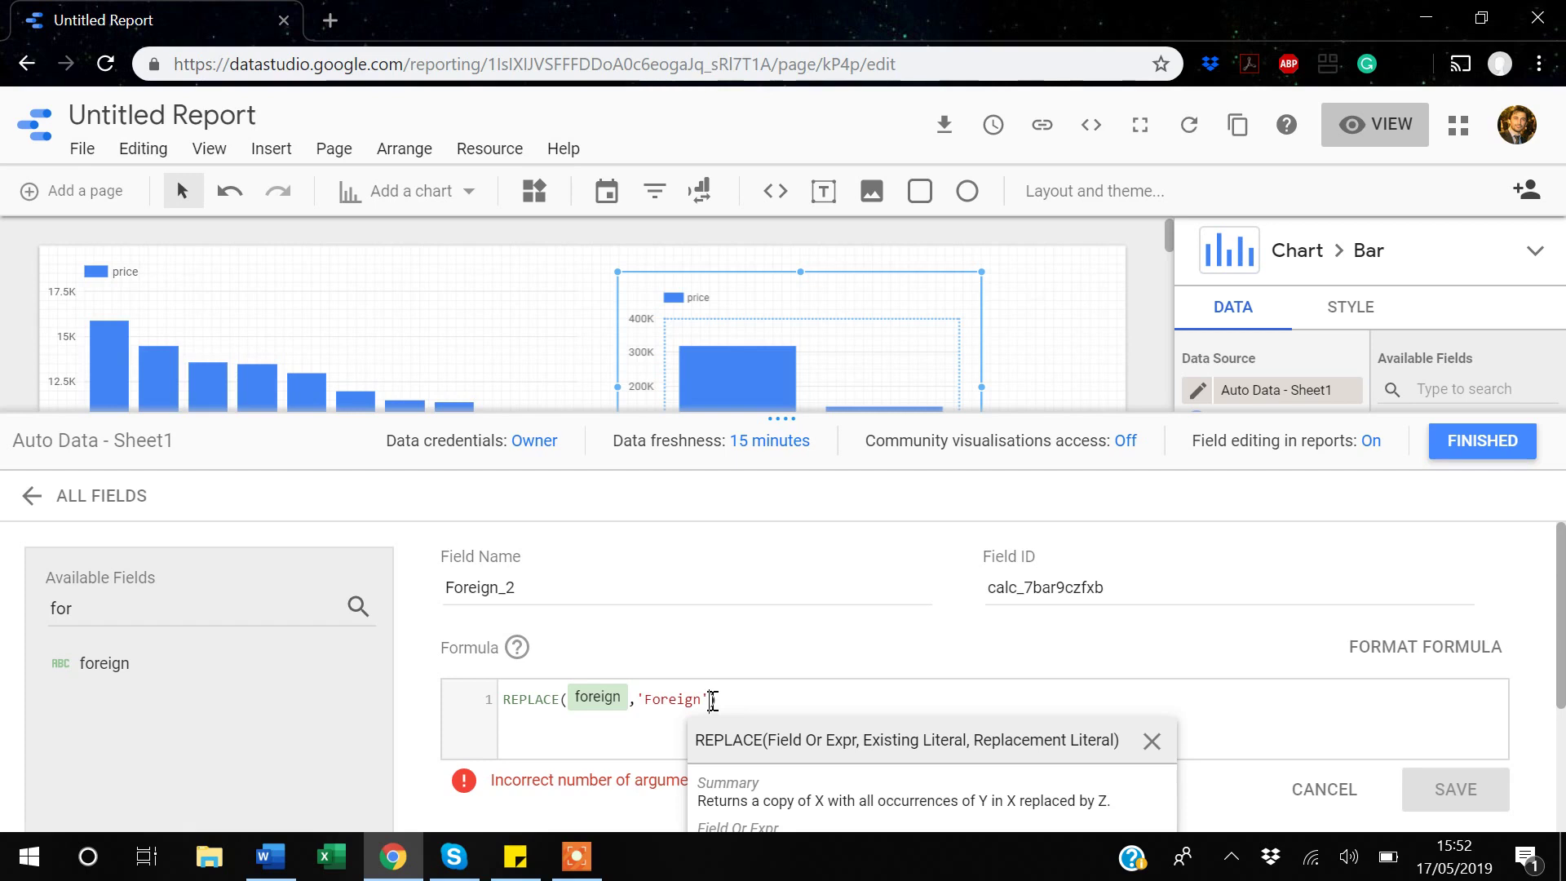
Complete the REPLACE formula with the quoted text 'Cross-Border' as the replacement literal and a closing parenthesis.
text())
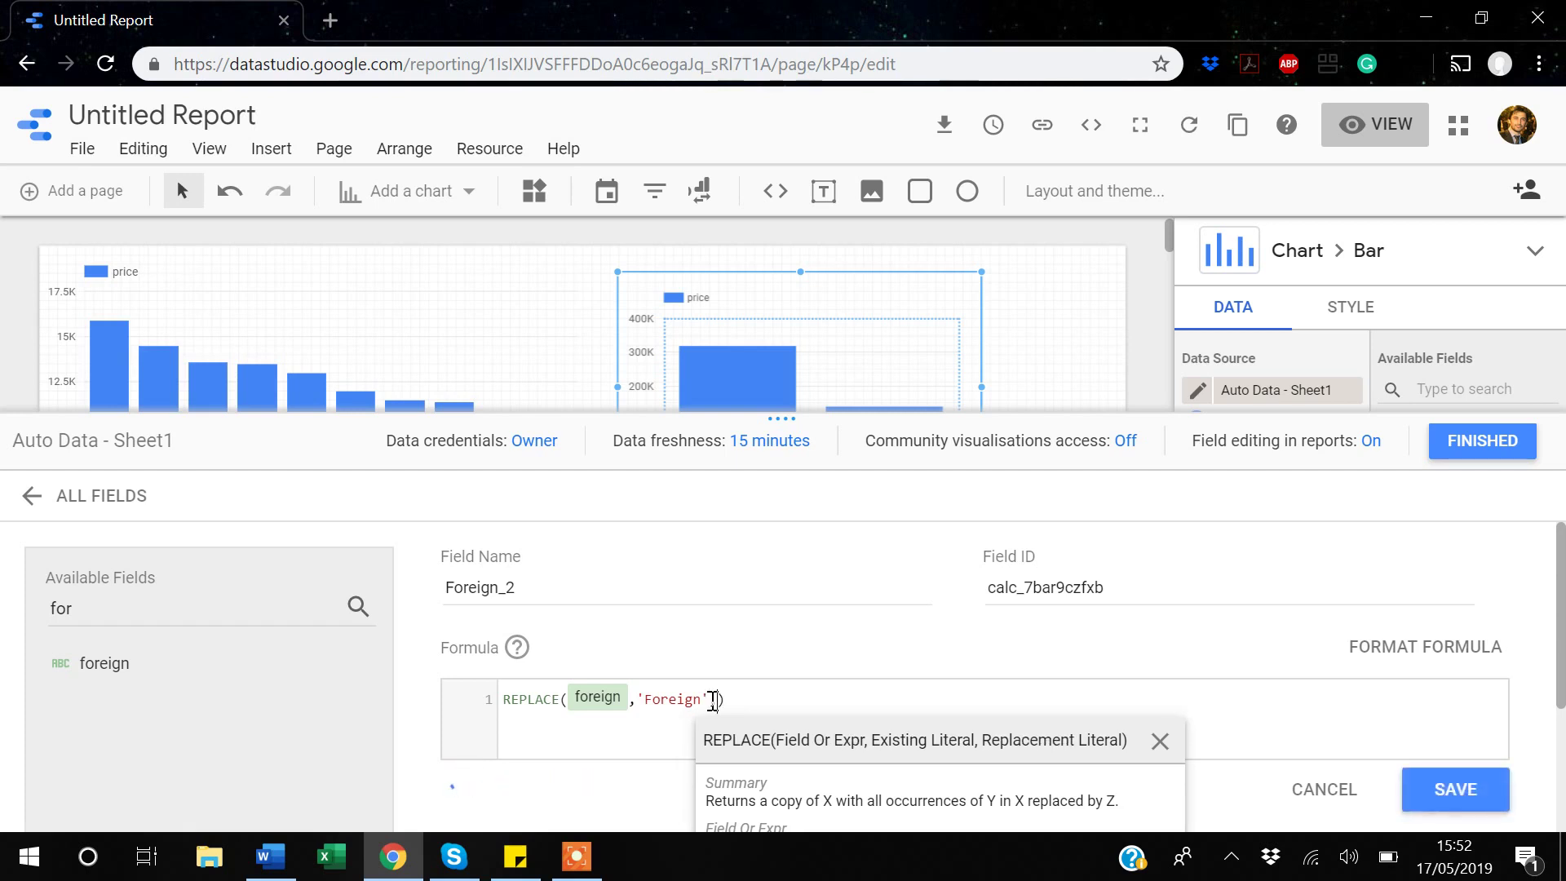
text(,'')
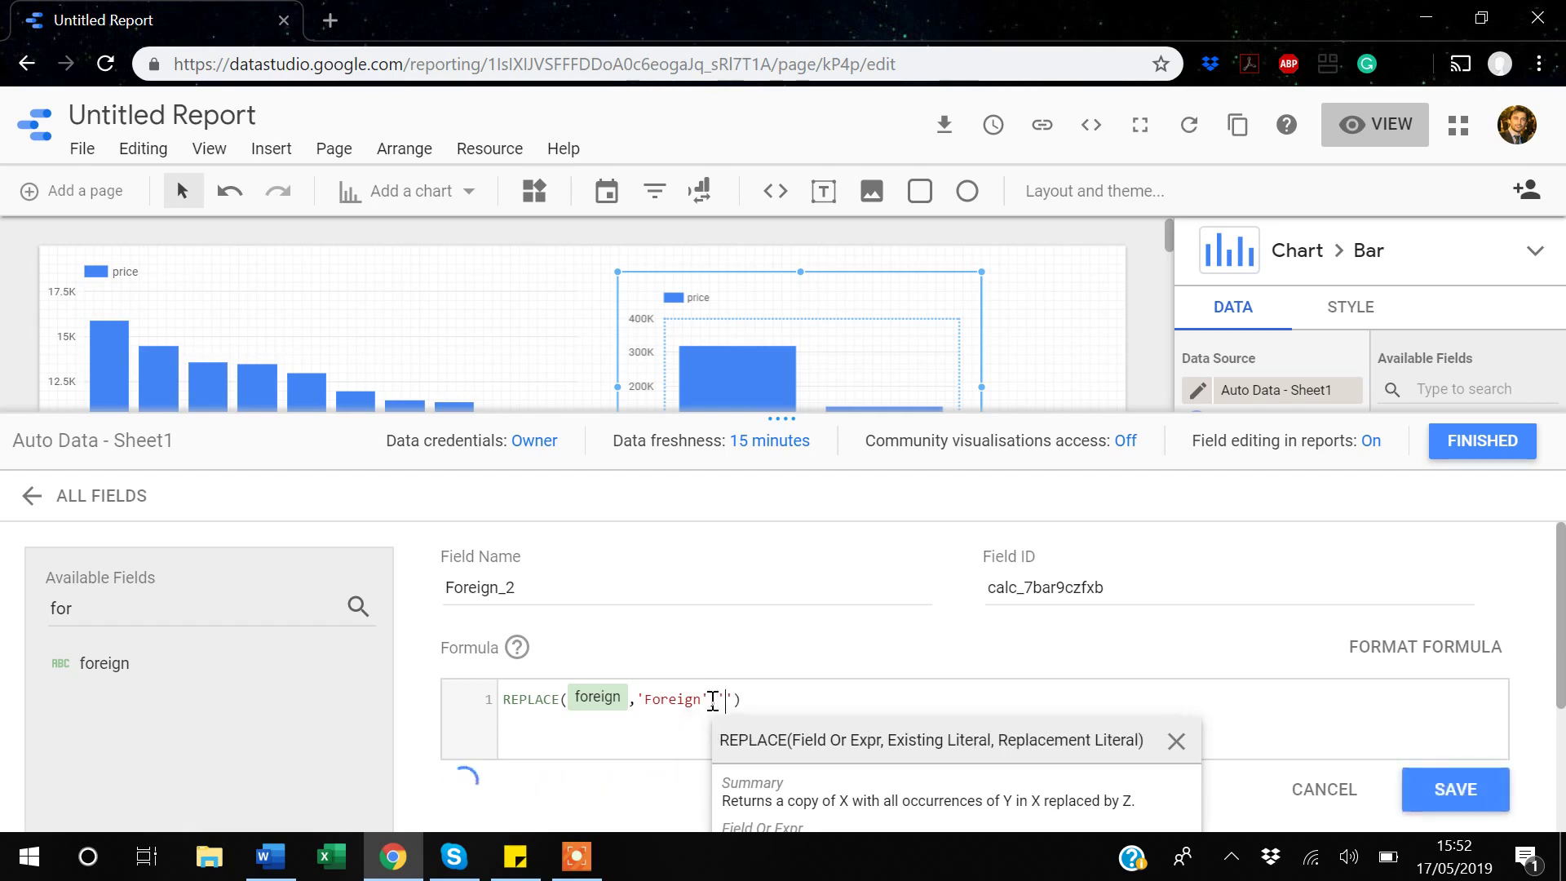
text(Cros)
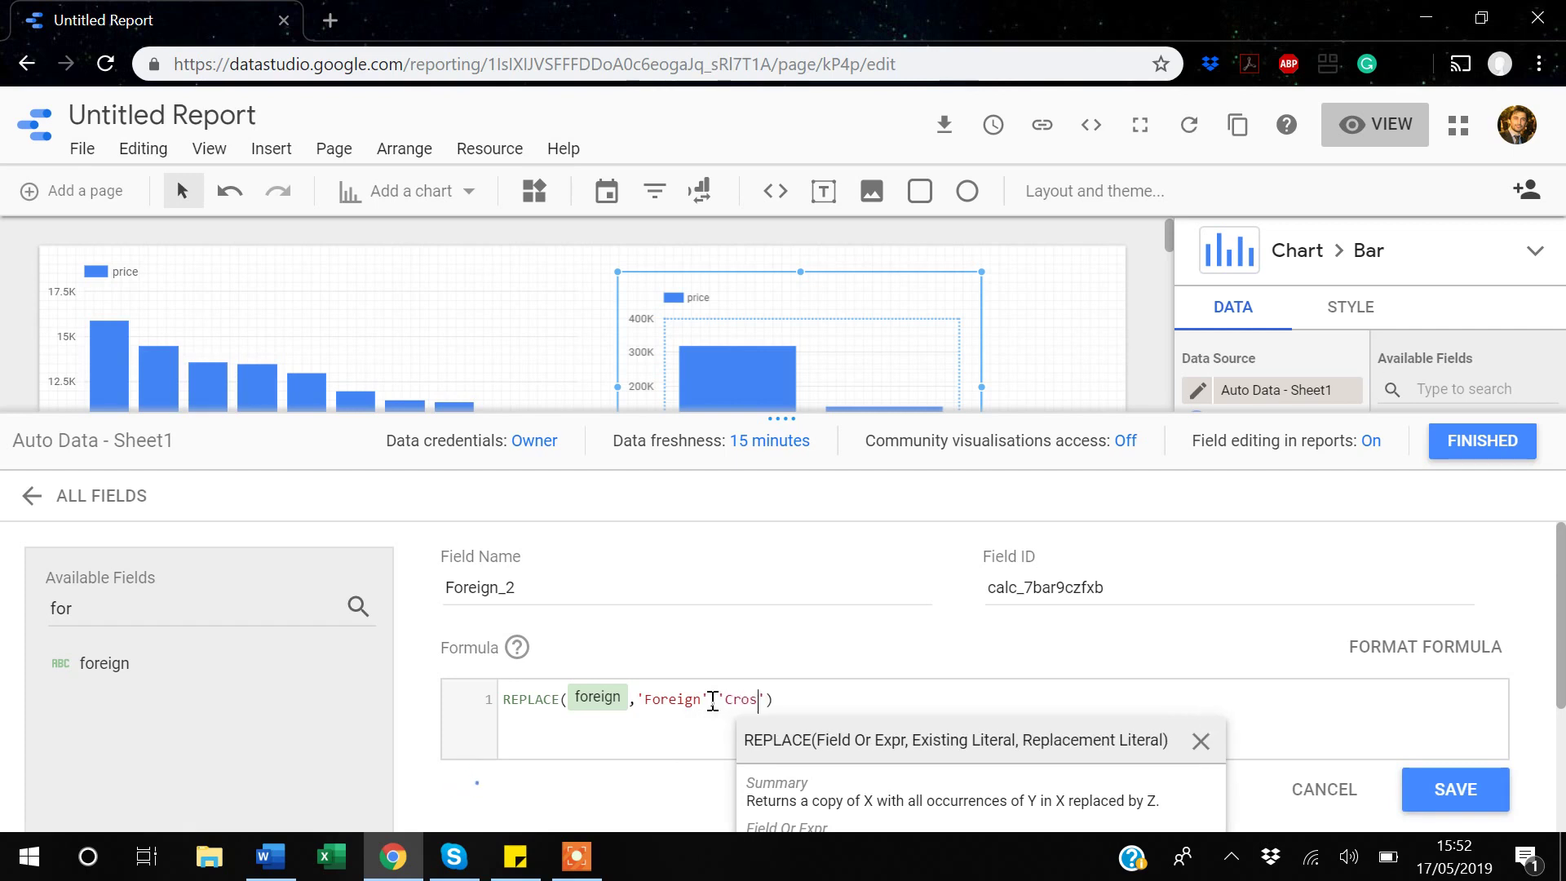
text(s)
text(-B)
text(order)
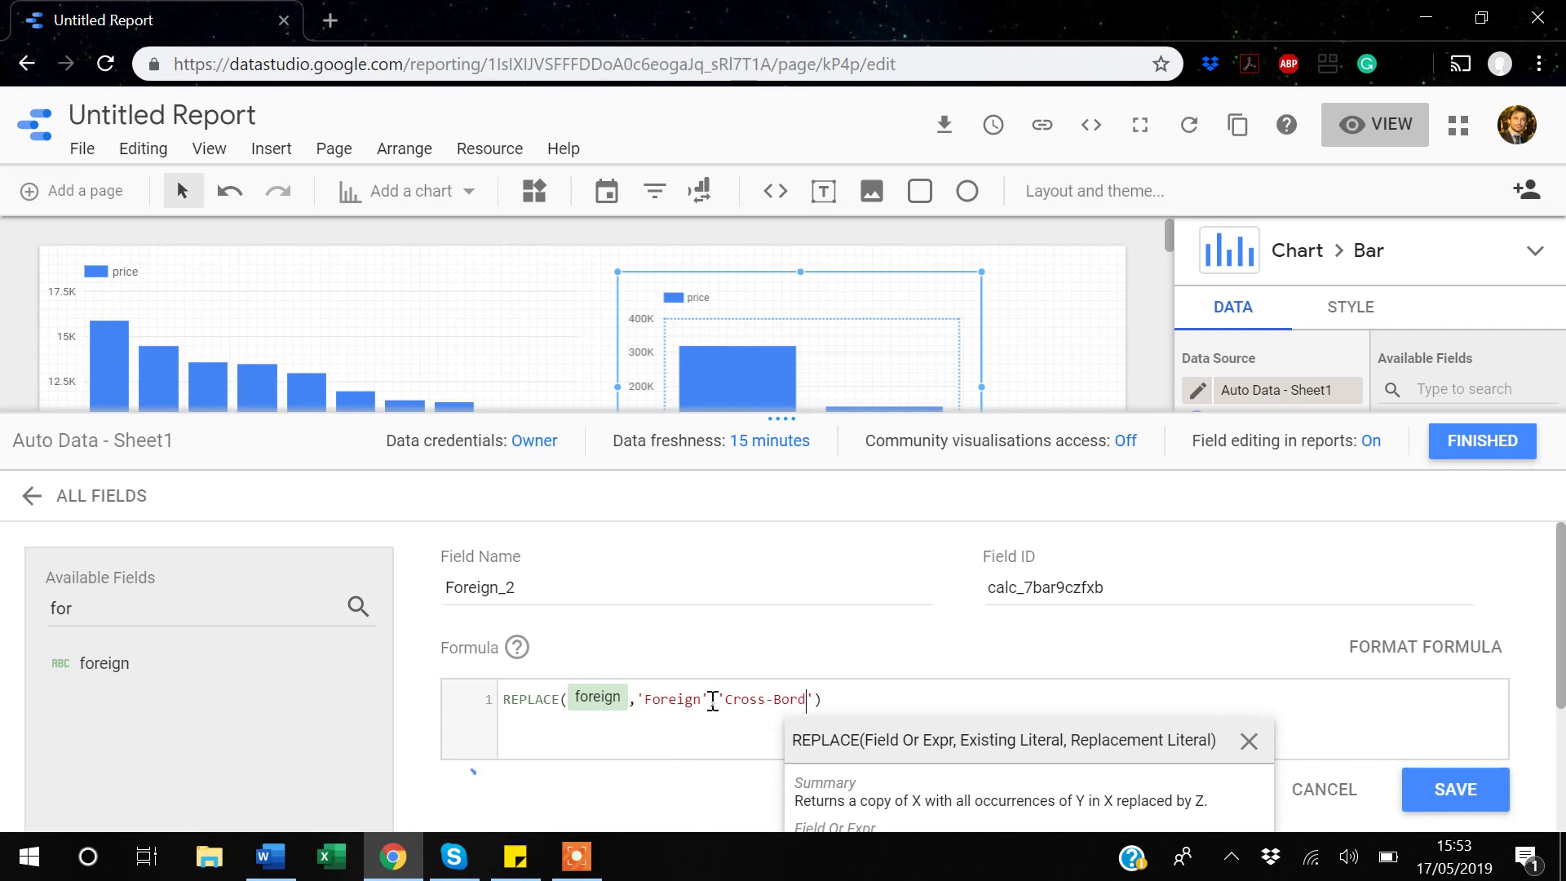
click(721, 735)
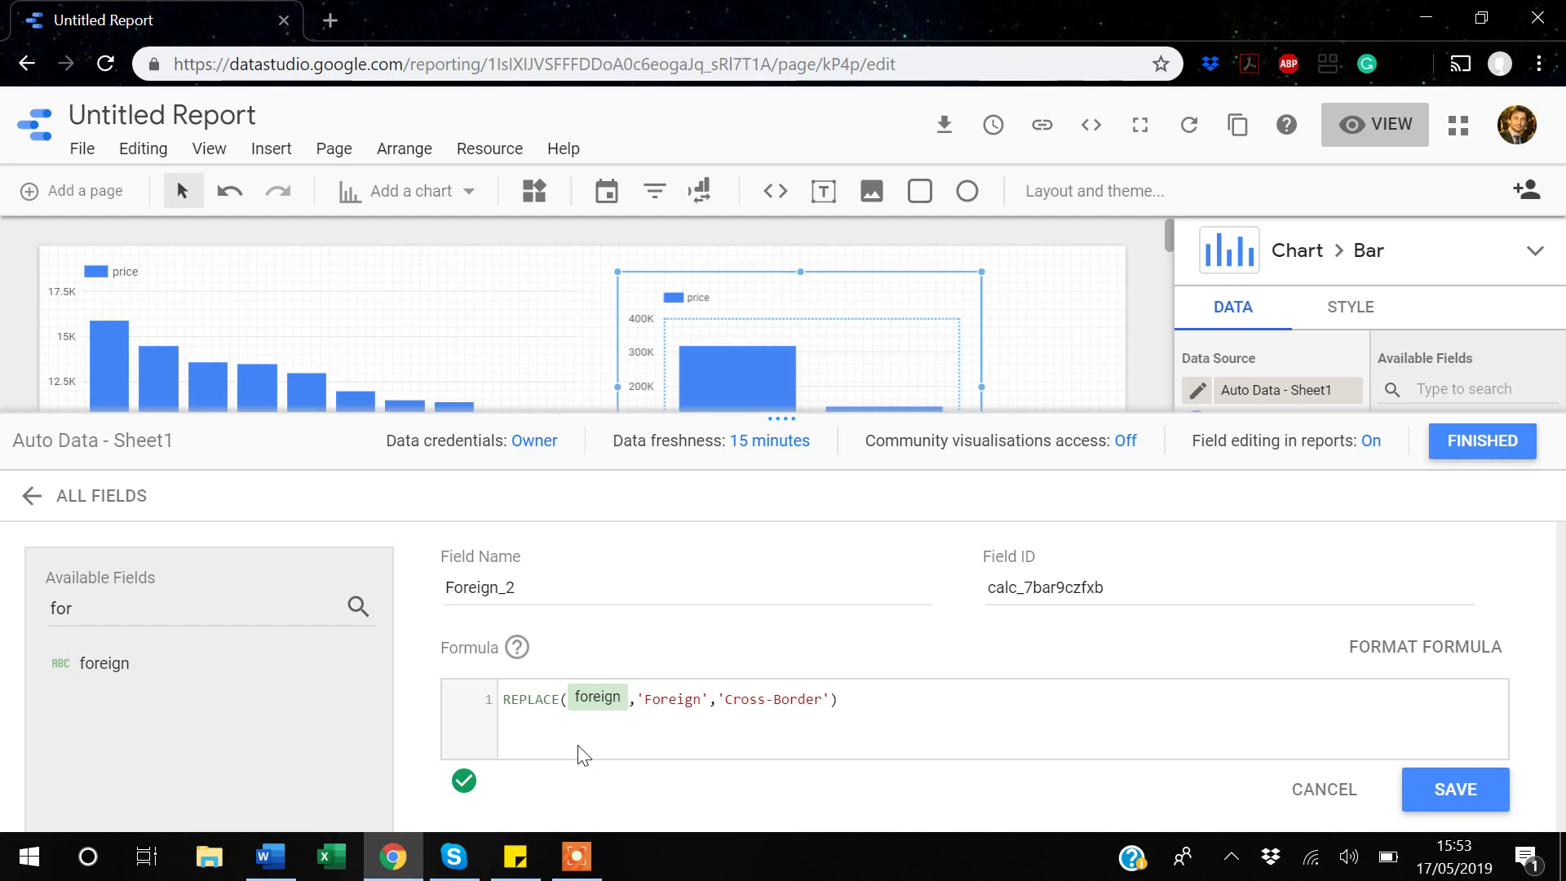
Save the Foreign_2 field and use it instead of foreign as the dimension of the second bar chart.
click(1465, 793)
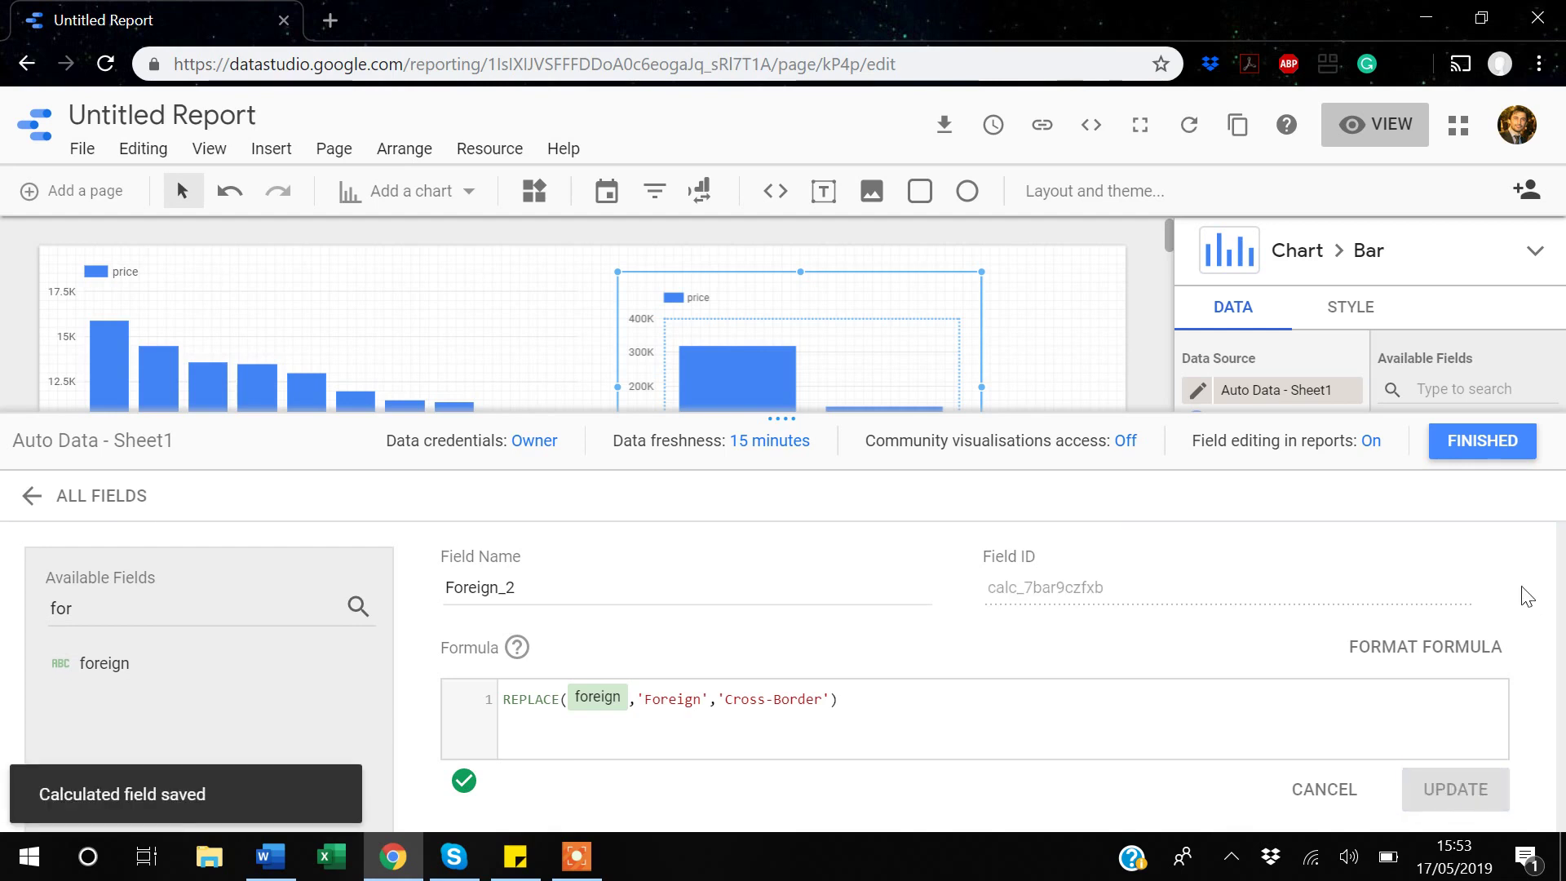
click(1468, 448)
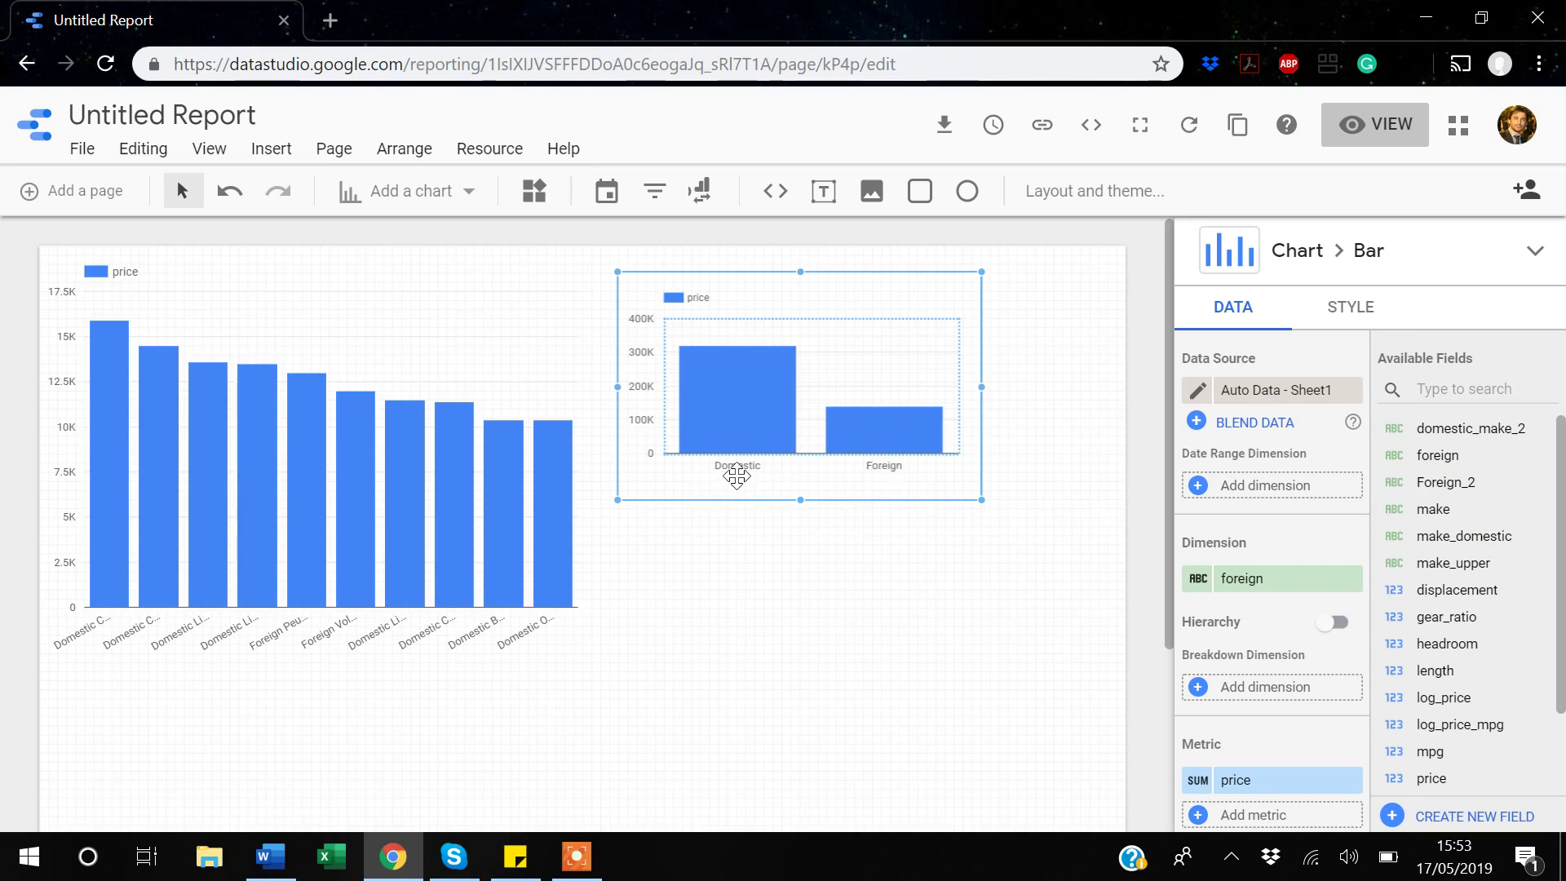
drag(1436, 482, 1253, 593)
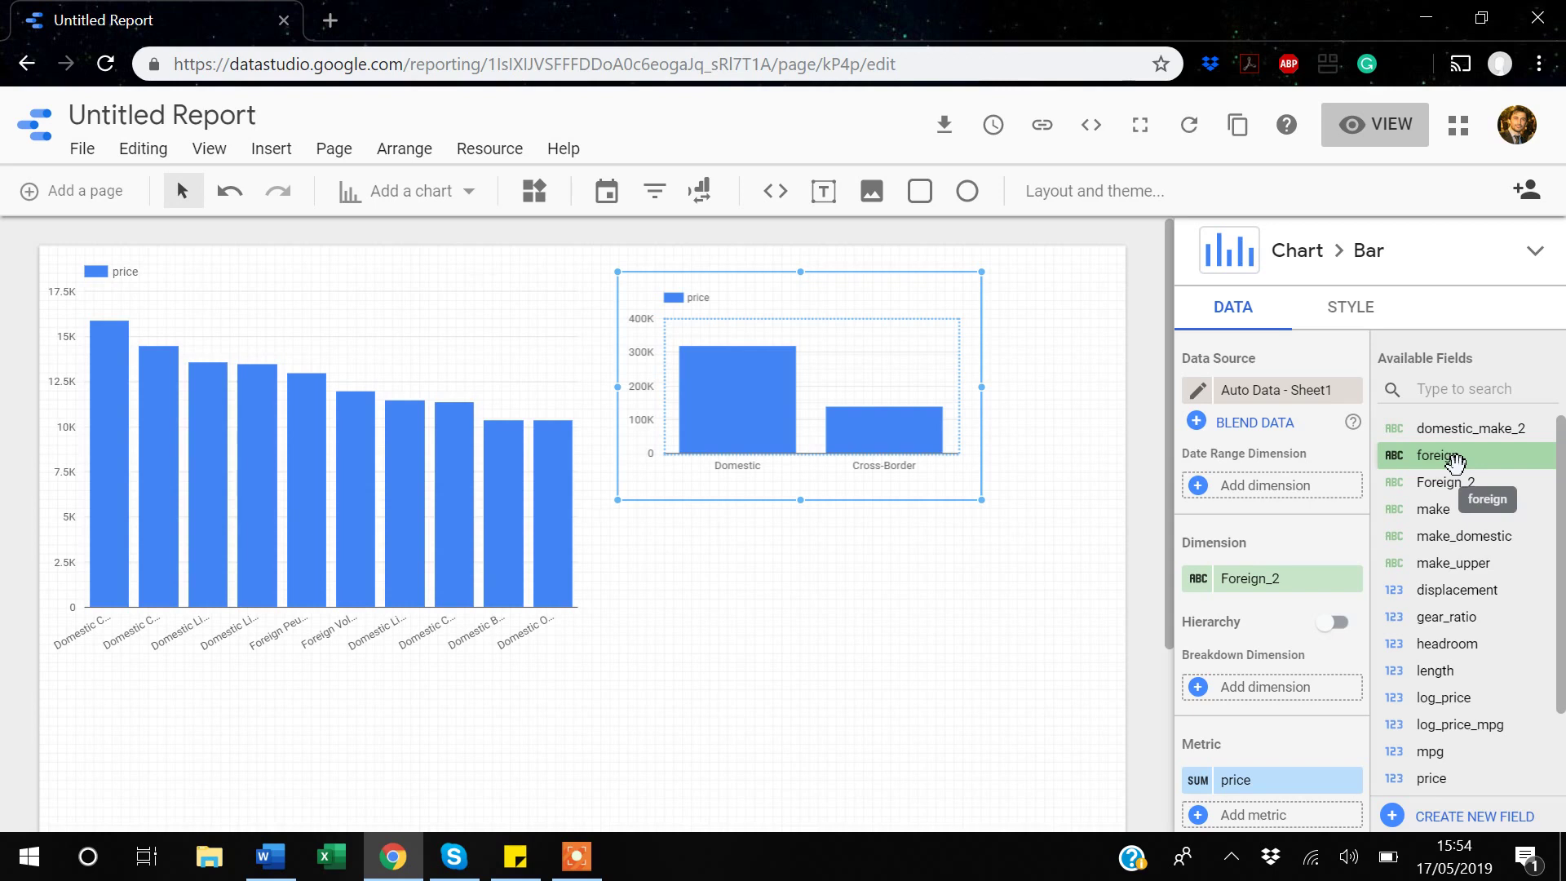
Open the online function list from a new calculated field's formula help and examine the aggregation and arithmetic functions.
click(1464, 818)
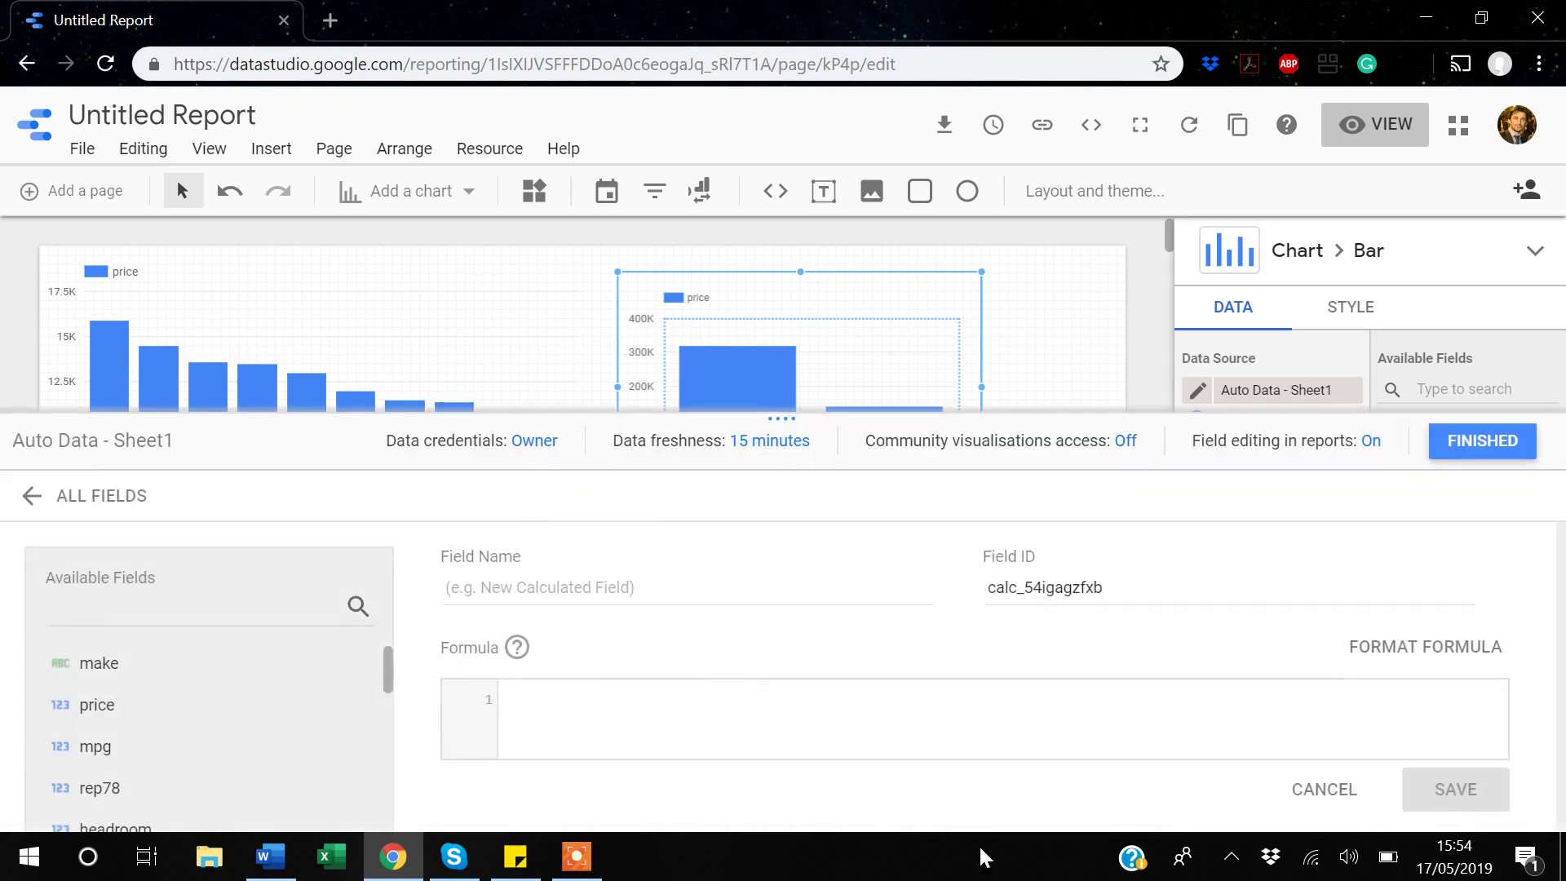
click(517, 652)
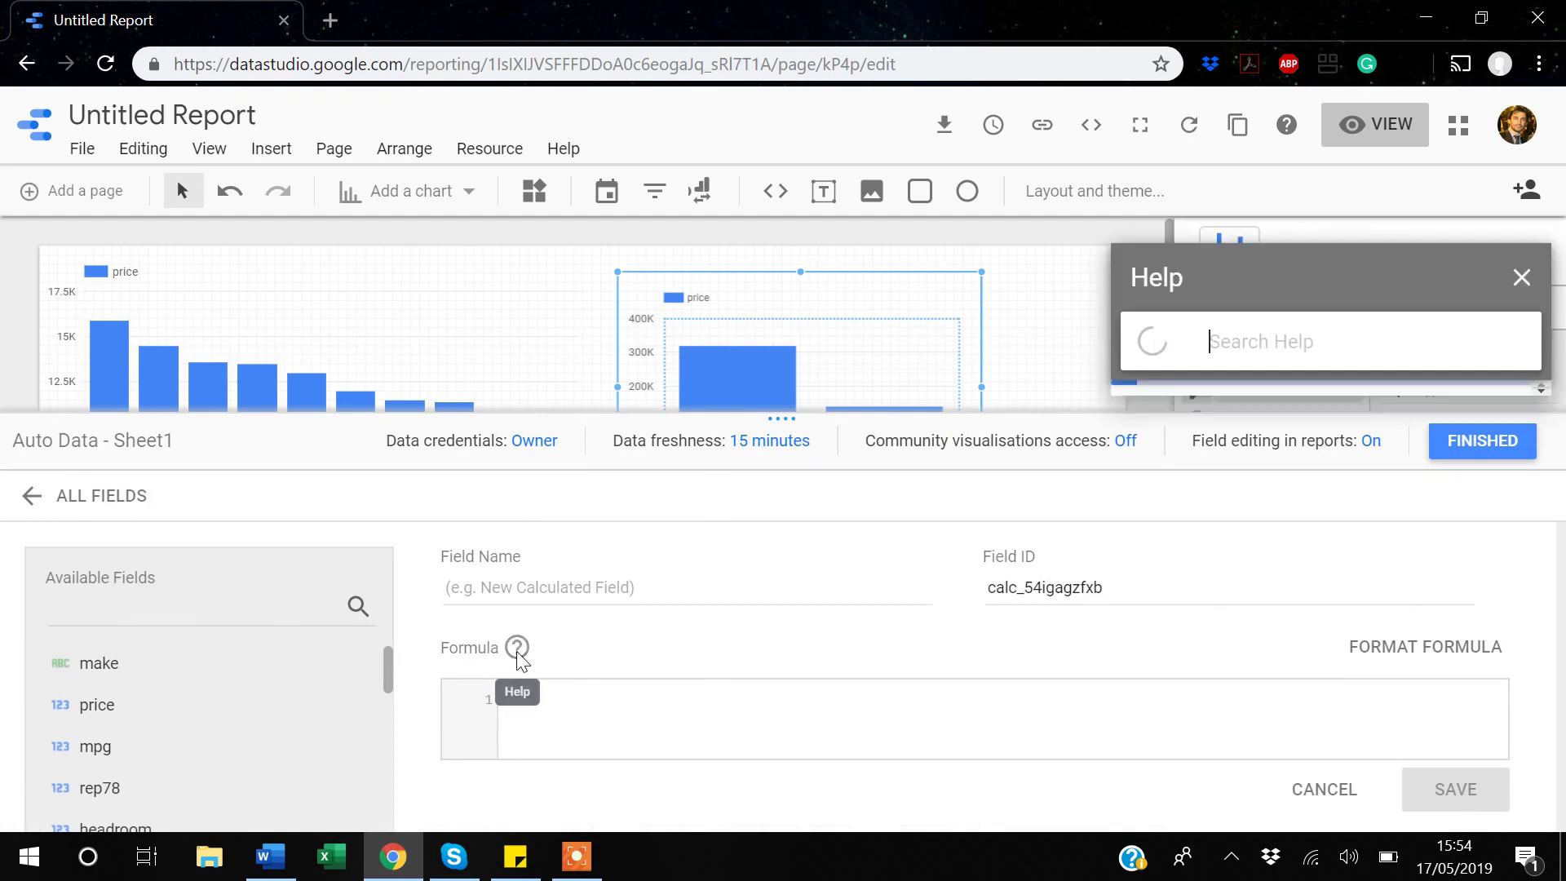
click(1235, 482)
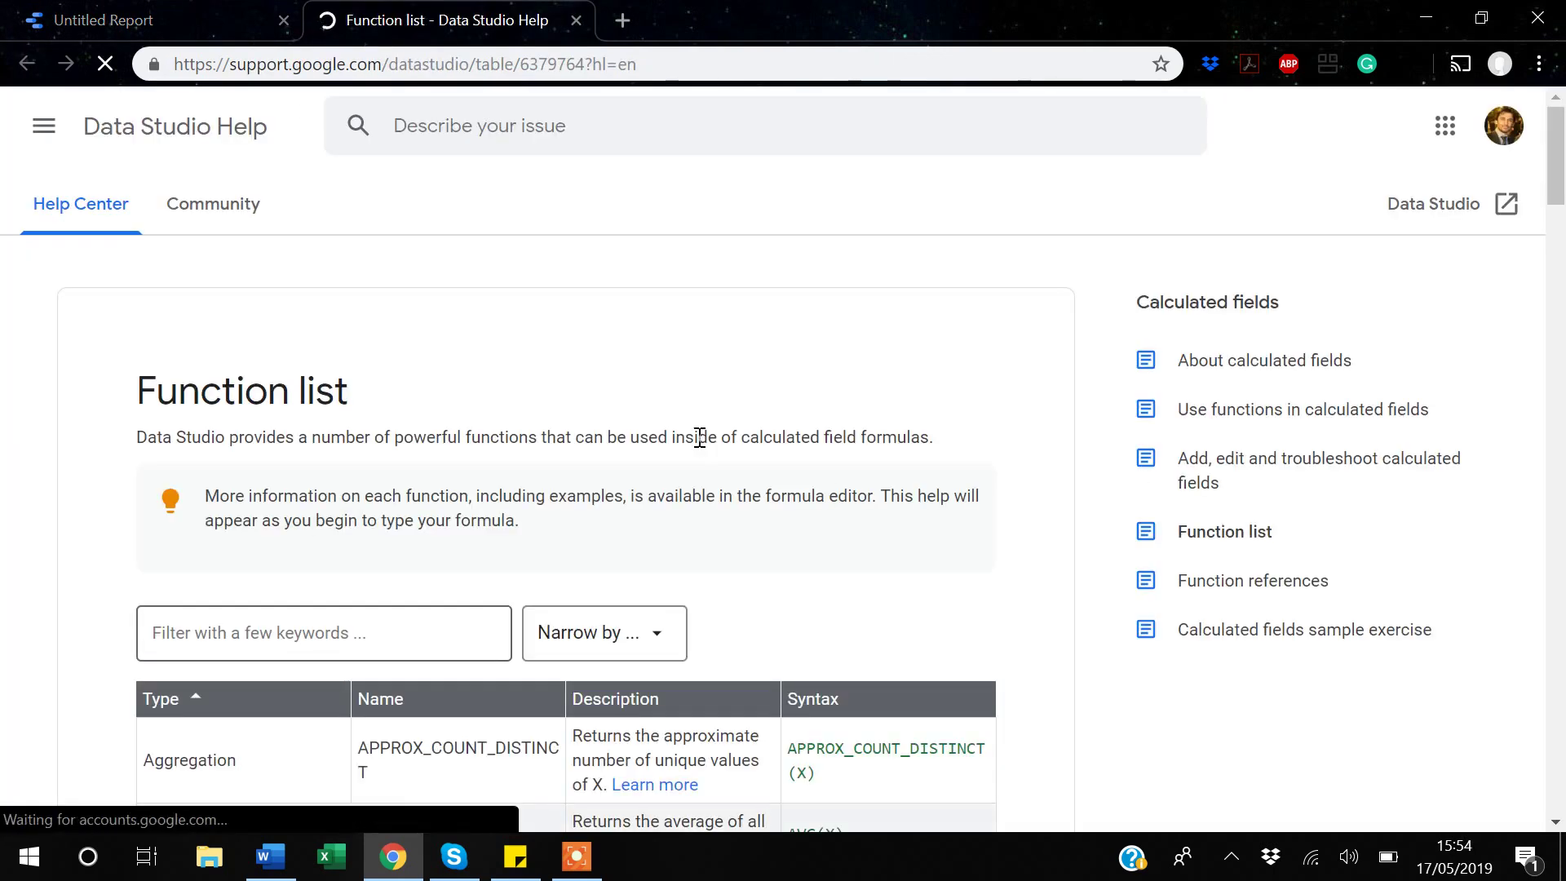
scroll(700, 438, down, 8)
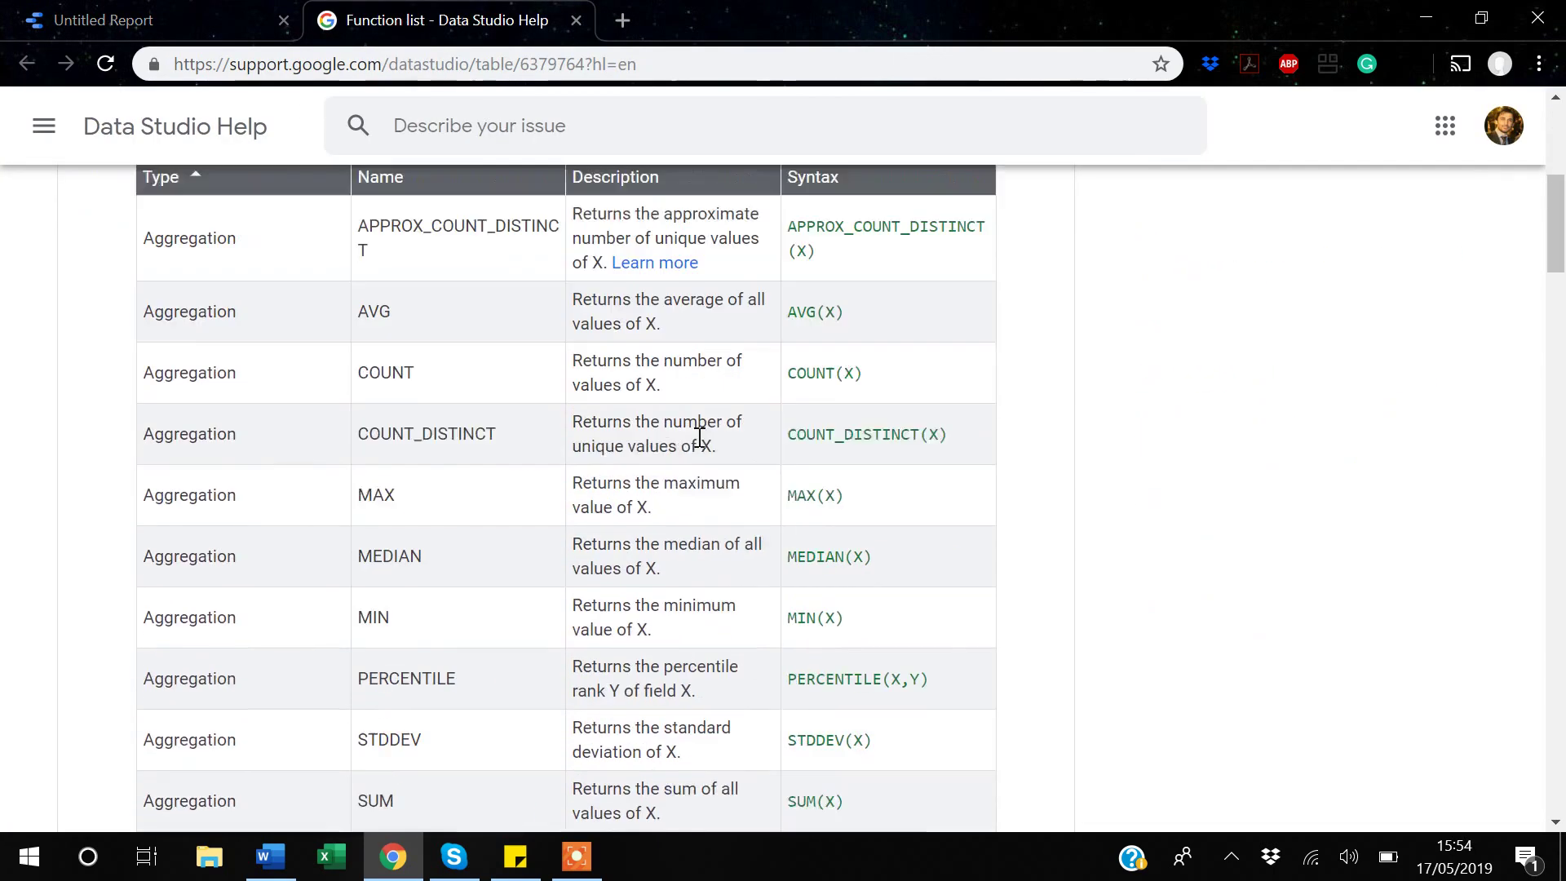
scroll(698, 438, down, 4)
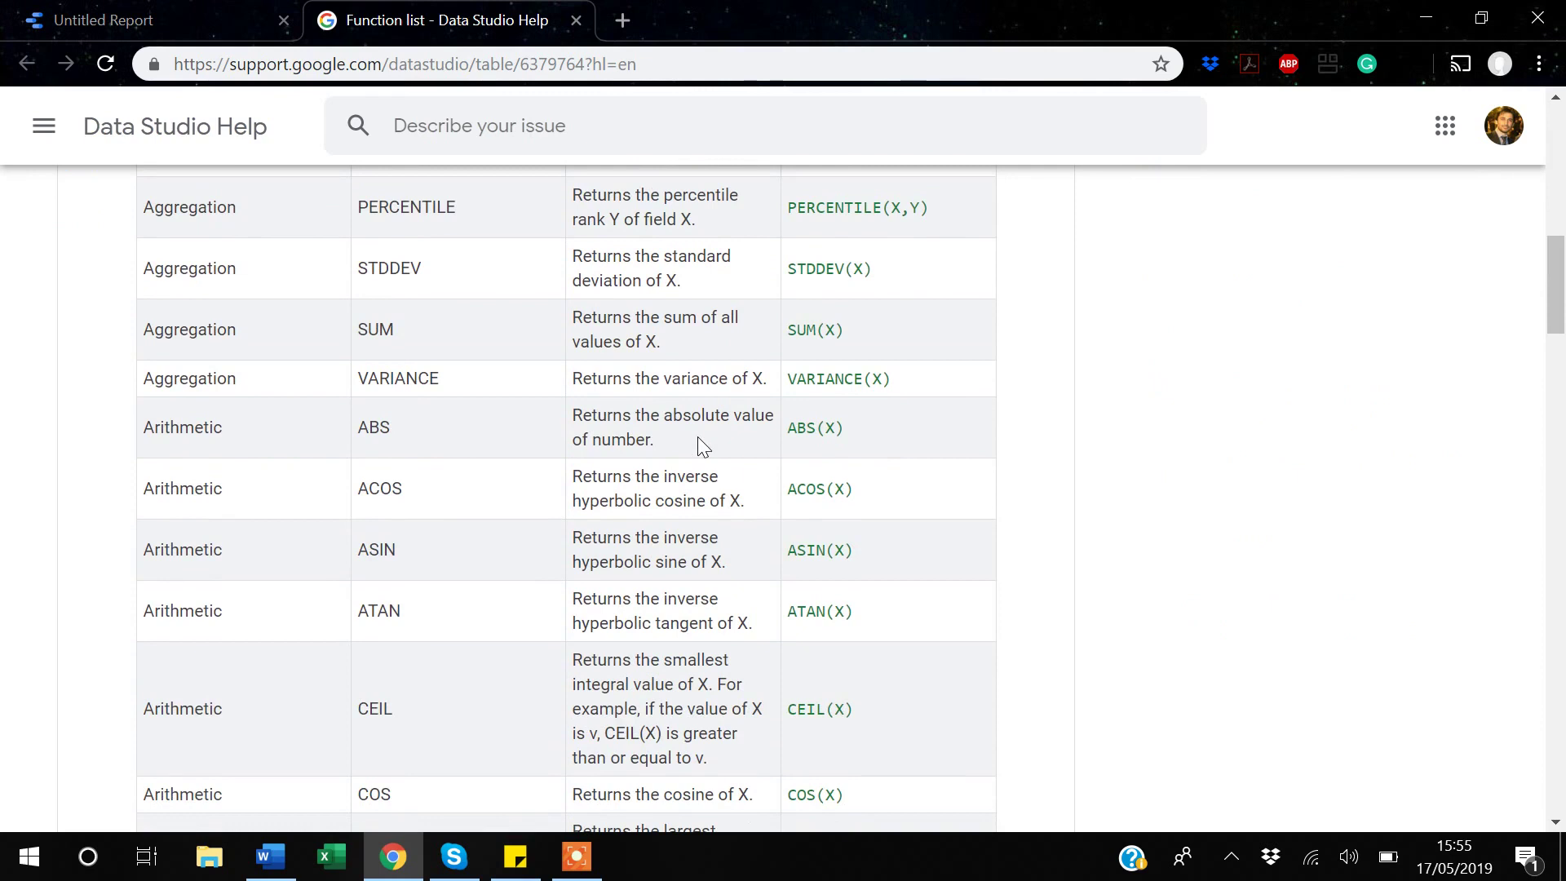
scroll(697, 437, down, 1)
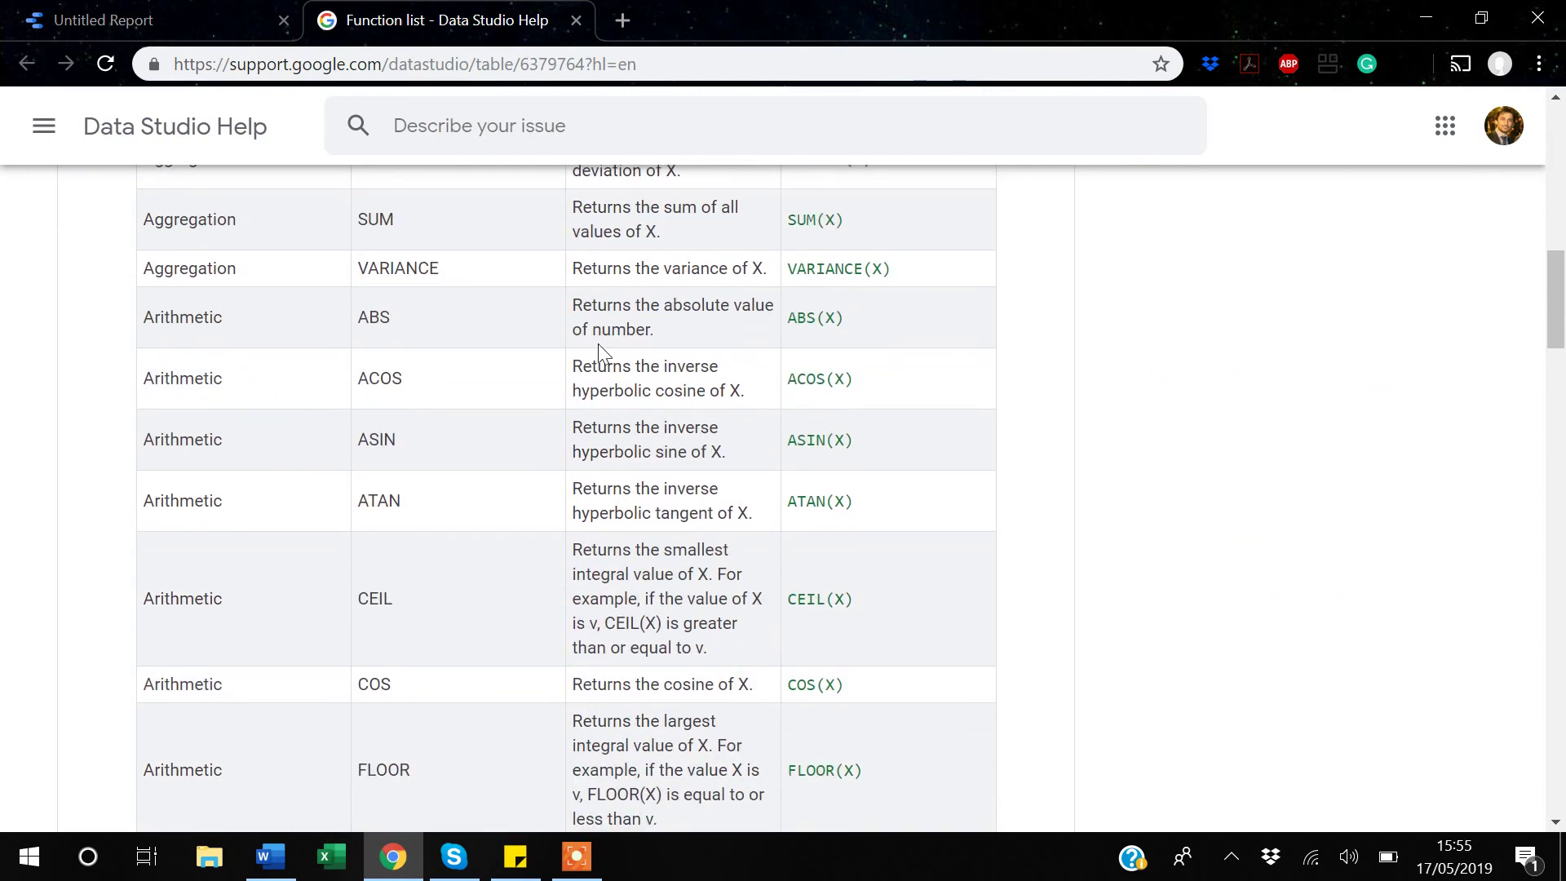
click(579, 863)
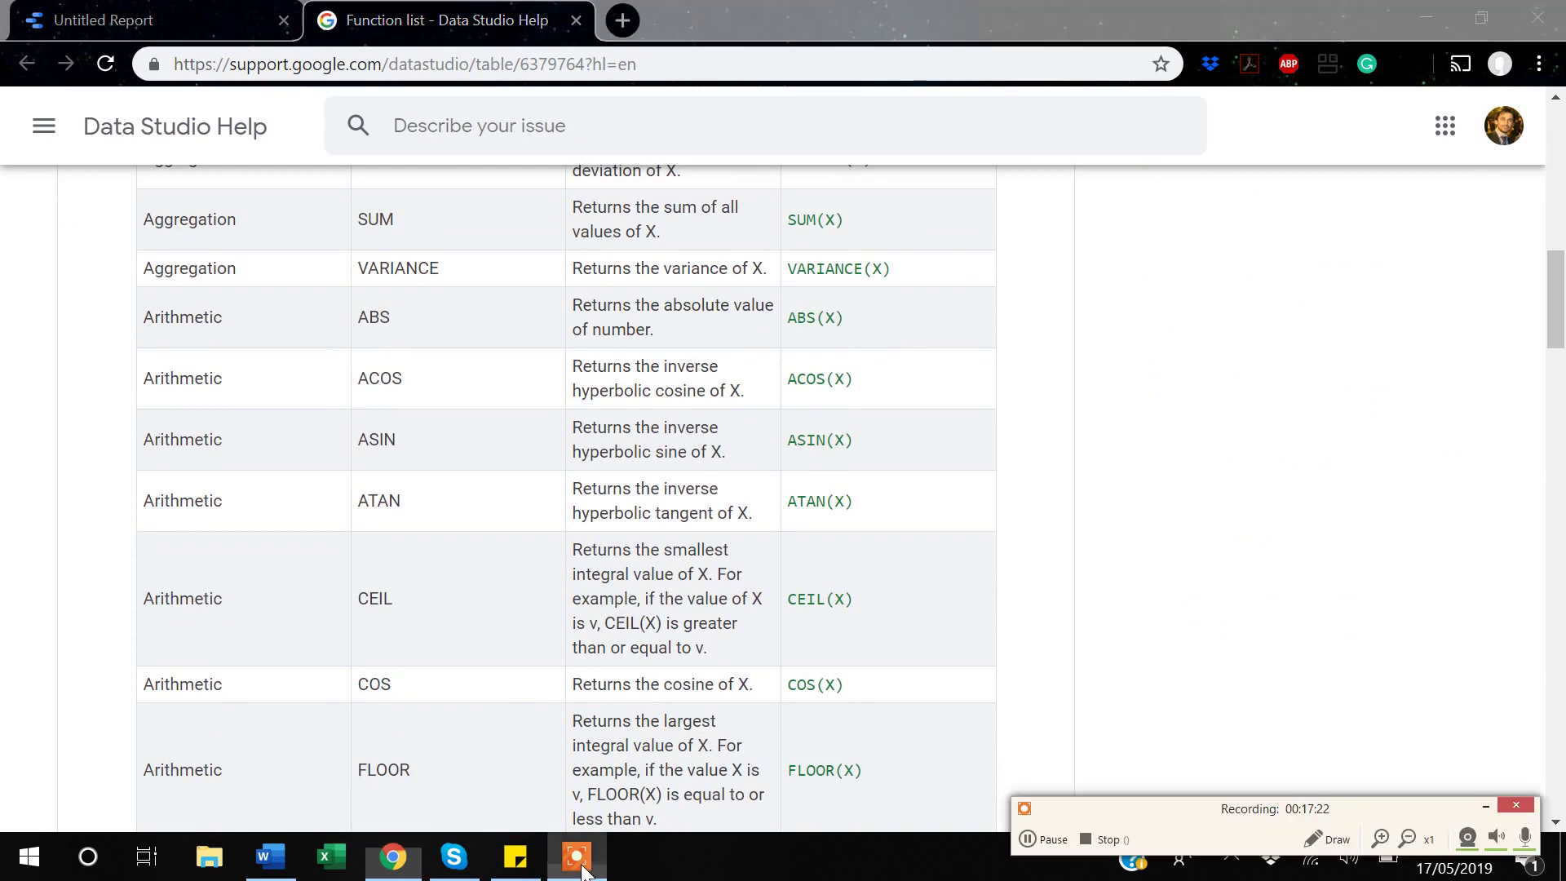